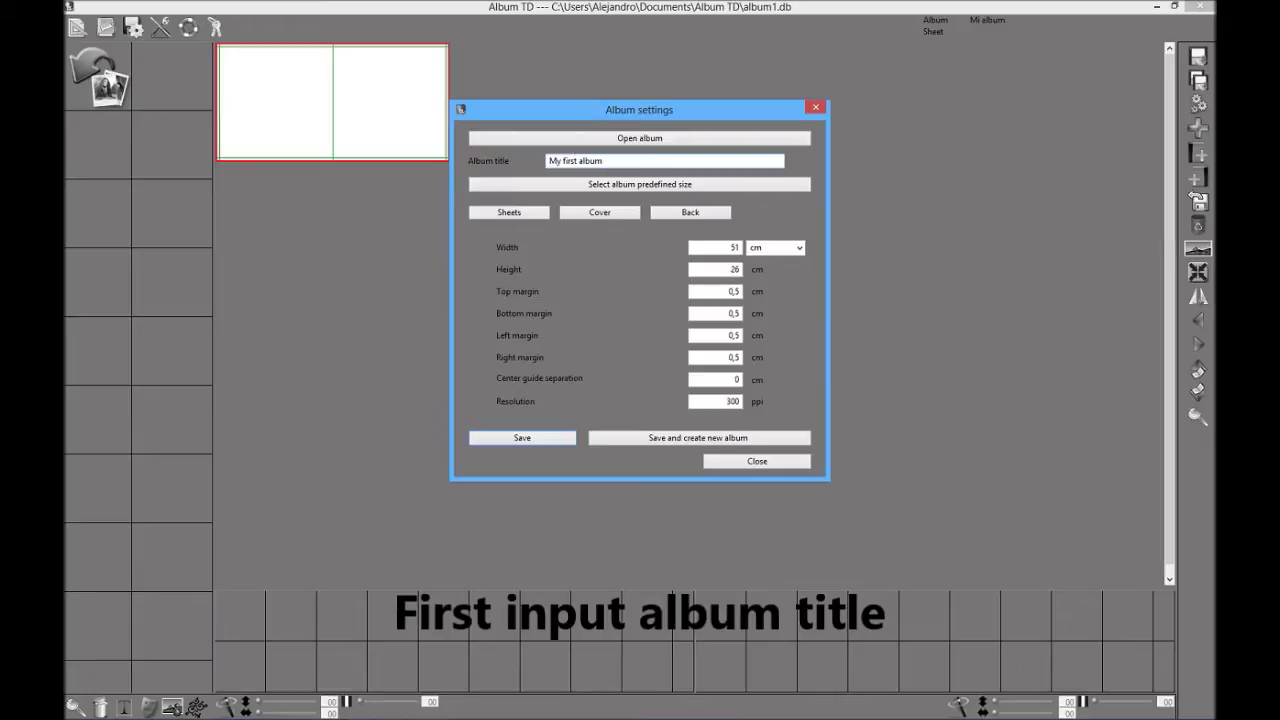
# - Set the album's measurement units to inches
pyautogui.click(799, 248)
pyautogui.click(765, 271)
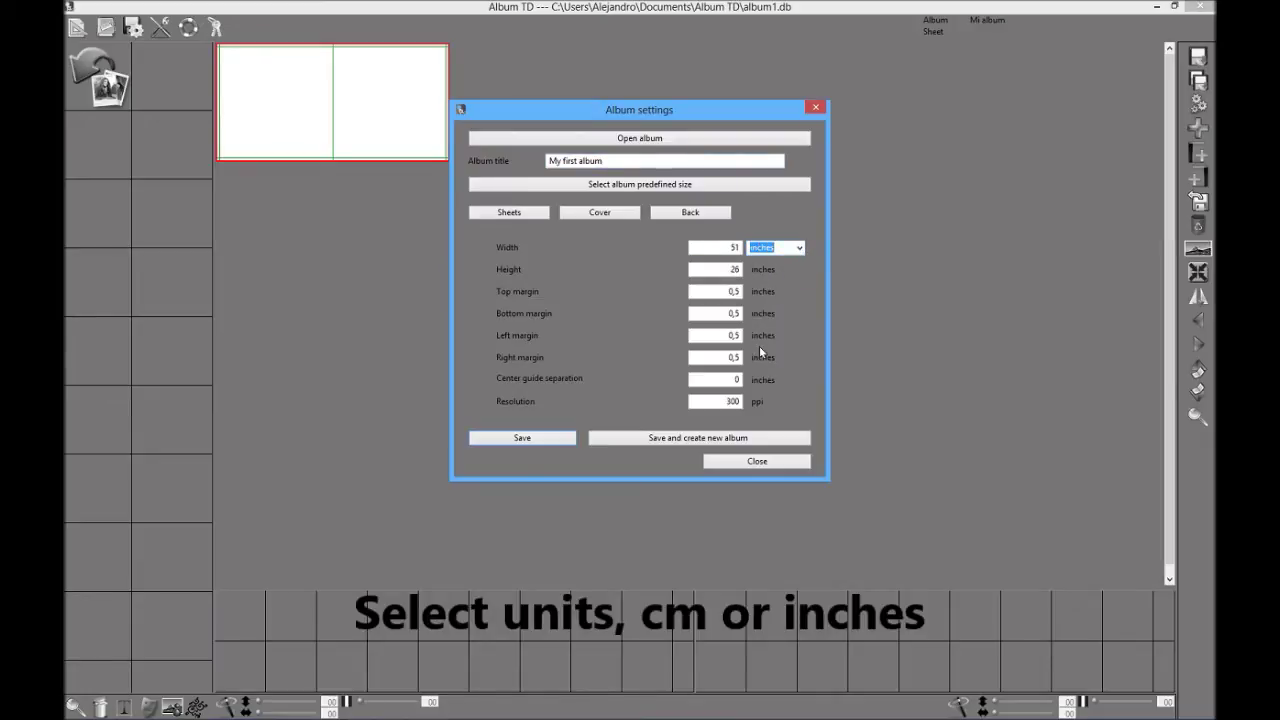
pyautogui.click(797, 248)
pyautogui.click(765, 259)
pyautogui.click(799, 248)
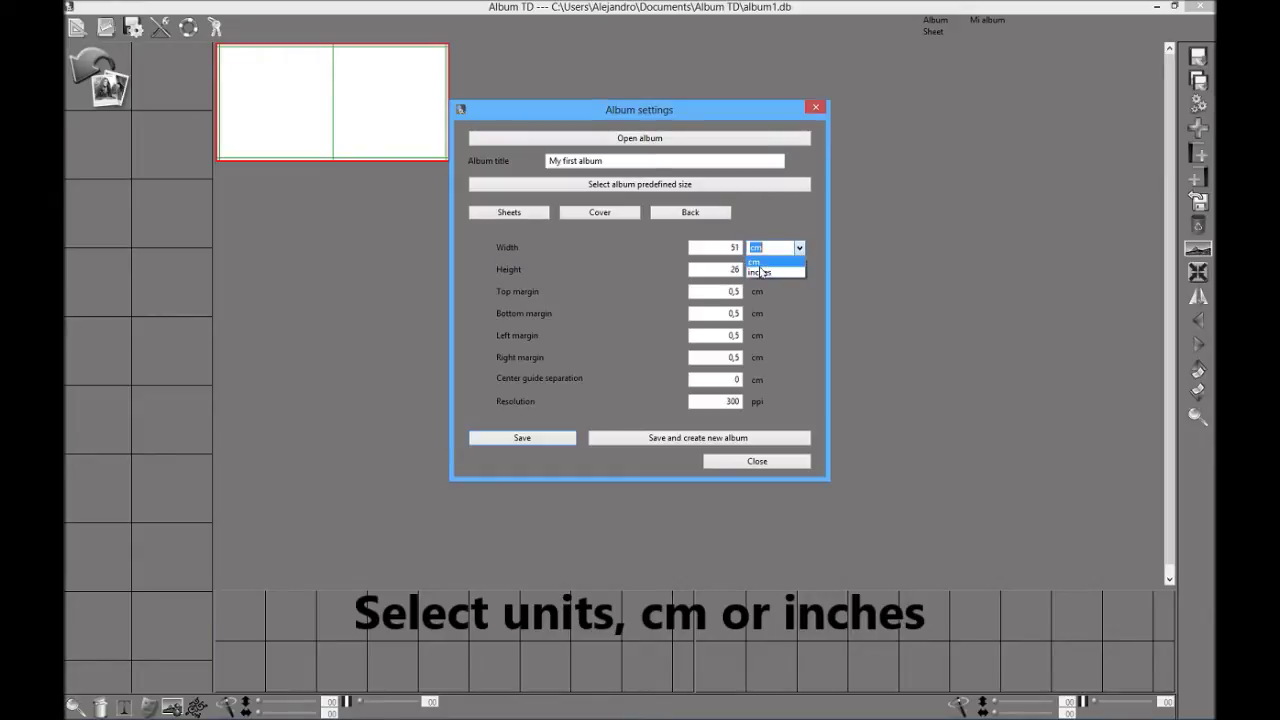
pyautogui.click(758, 272)
# - Set the album sheets to 20 inches wide and 10 inches high, with 0.125 inch margins
pyautogui.hotkey('shift', 'Tab')
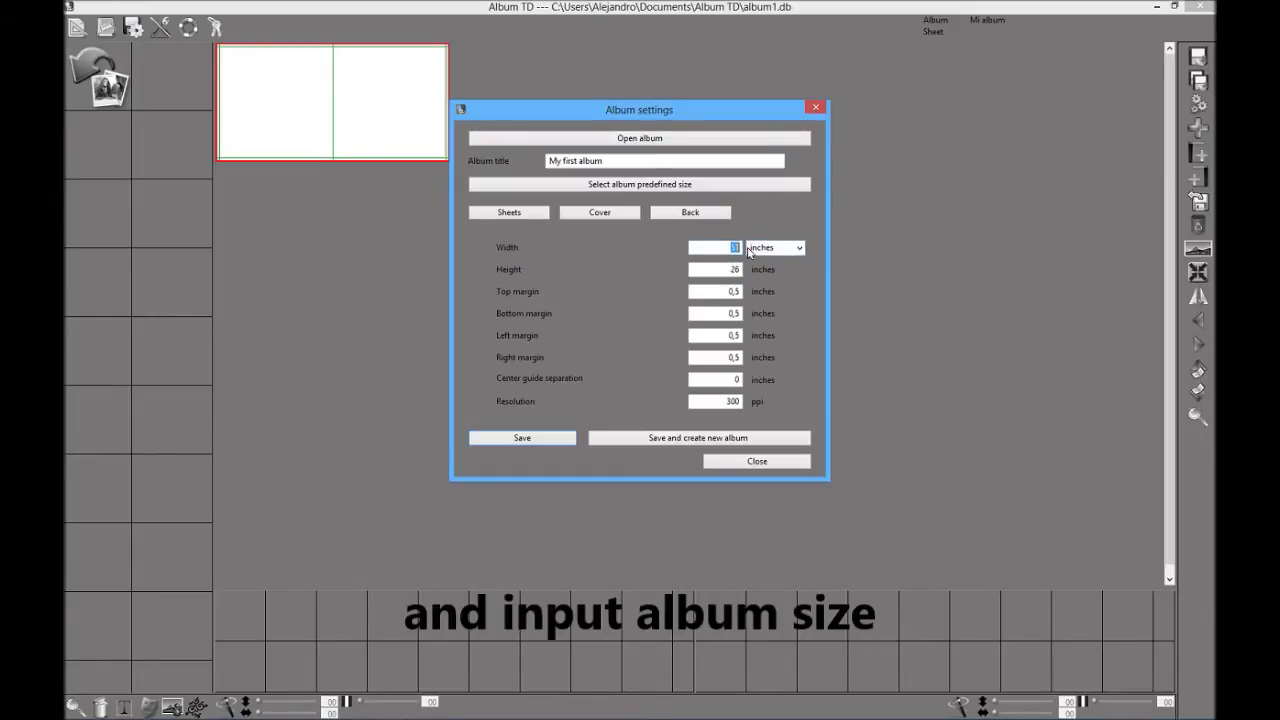
pyautogui.write('2010')
pyautogui.press('Tab')
pyautogui.write('0.125')
pyautogui.press('Tab')
pyautogui.write('0')
pyautogui.press('Tab')
pyautogui.write('0')
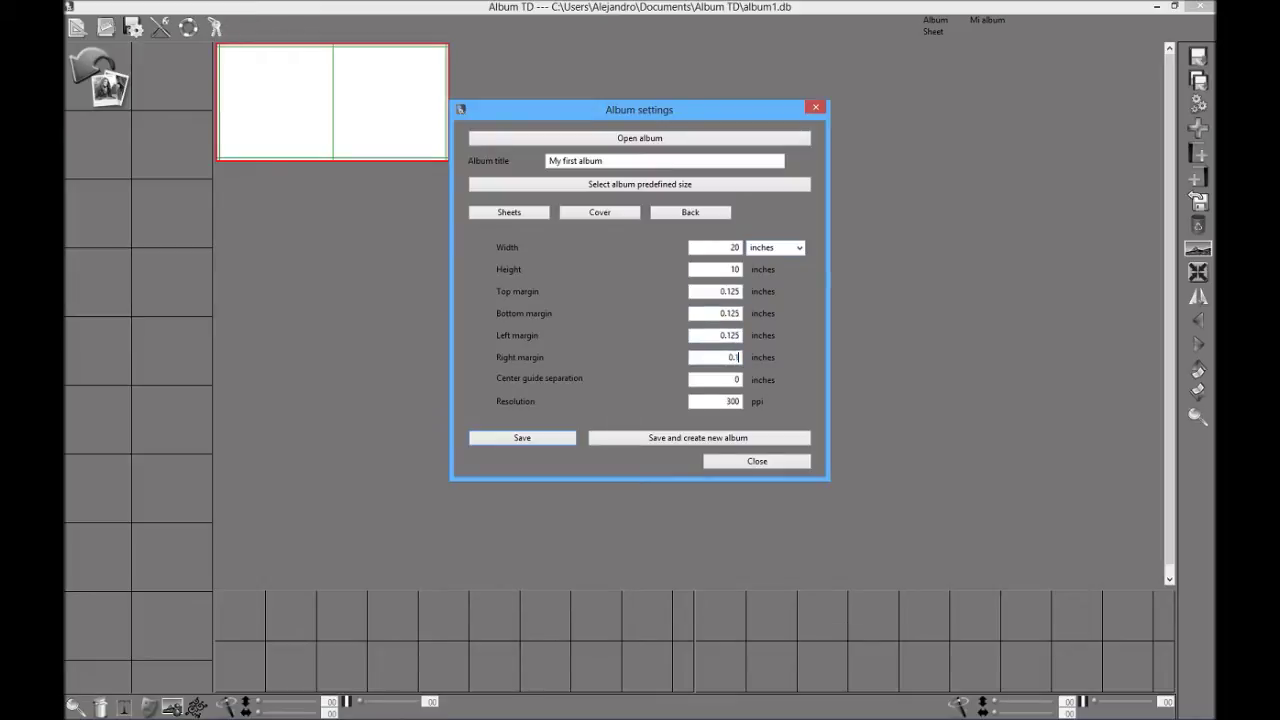
# - Set the album cover size to 10 inches wide and 10 inches high
pyautogui.click(600, 214)
pyautogui.moveTo(720, 251); pyautogui.dragTo(753, 256)
pyautogui.write('10')
pyautogui.press('Tab')
pyautogui.write('10')
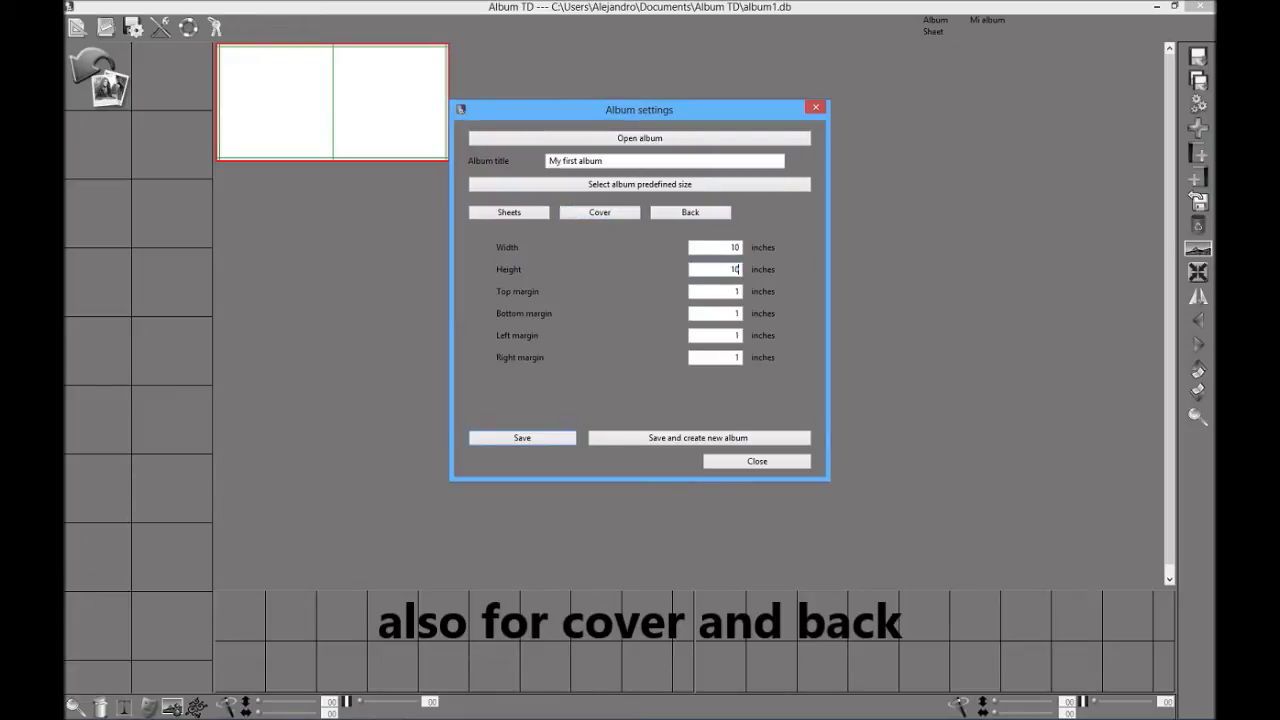
# - Set the album's back size to 10 inches wide and 10 inches high
pyautogui.click(690, 214)
pyautogui.doubleClick(734, 250)
pyautogui.write('10')
pyautogui.press('Tab')
pyautogui.write('10')
pyautogui.press('Tab')
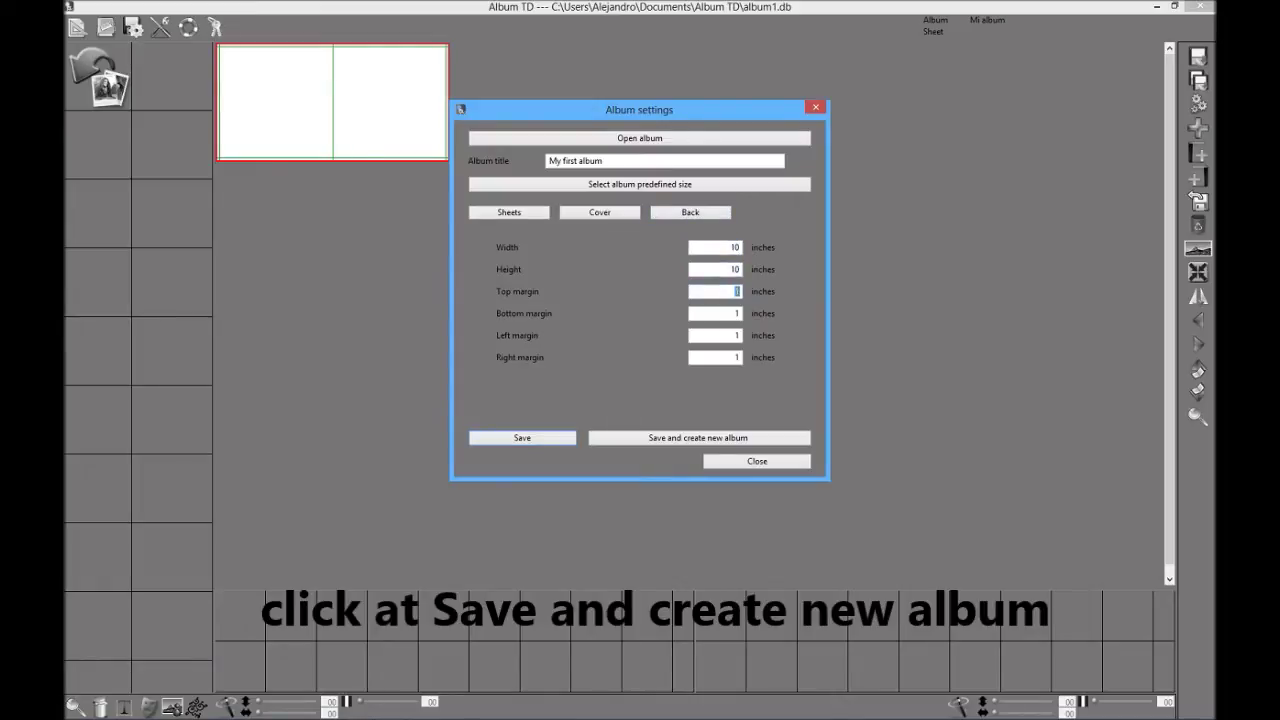
# - Save the settings as a new album file named myalbum and close the album settings
pyautogui.click(688, 438)
pyautogui.write('myalbum')
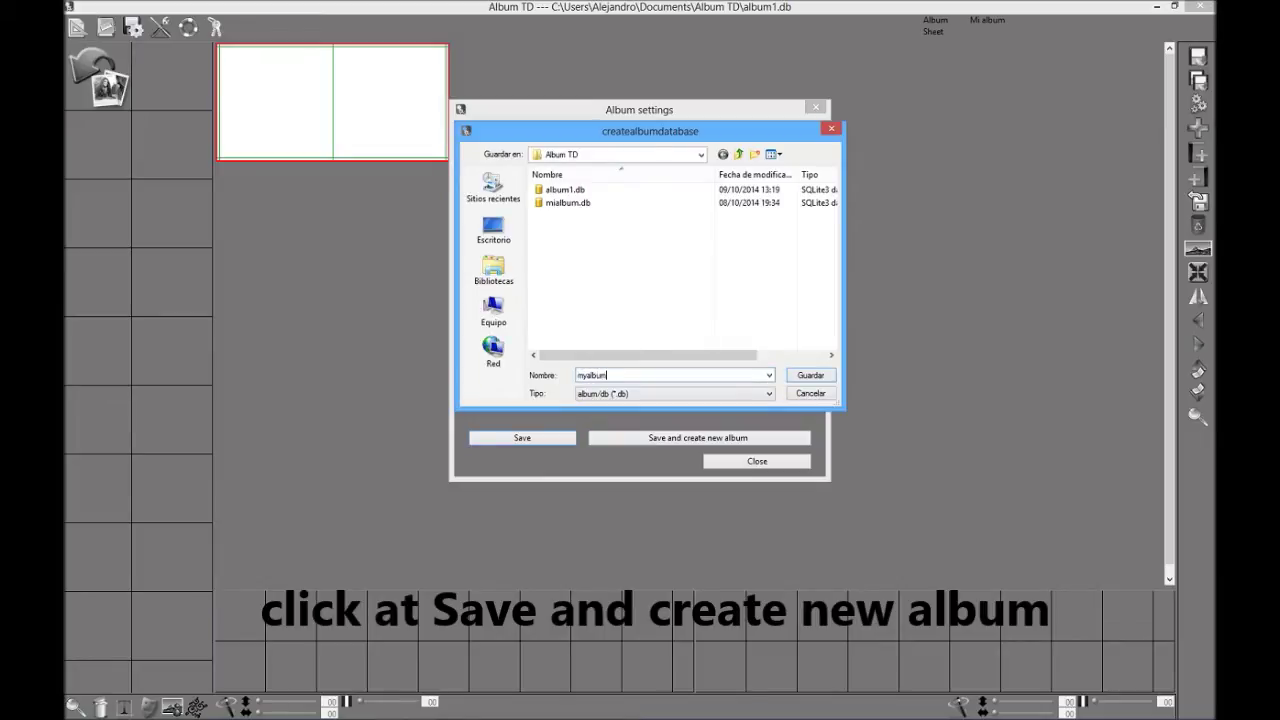
pyautogui.click(805, 378)
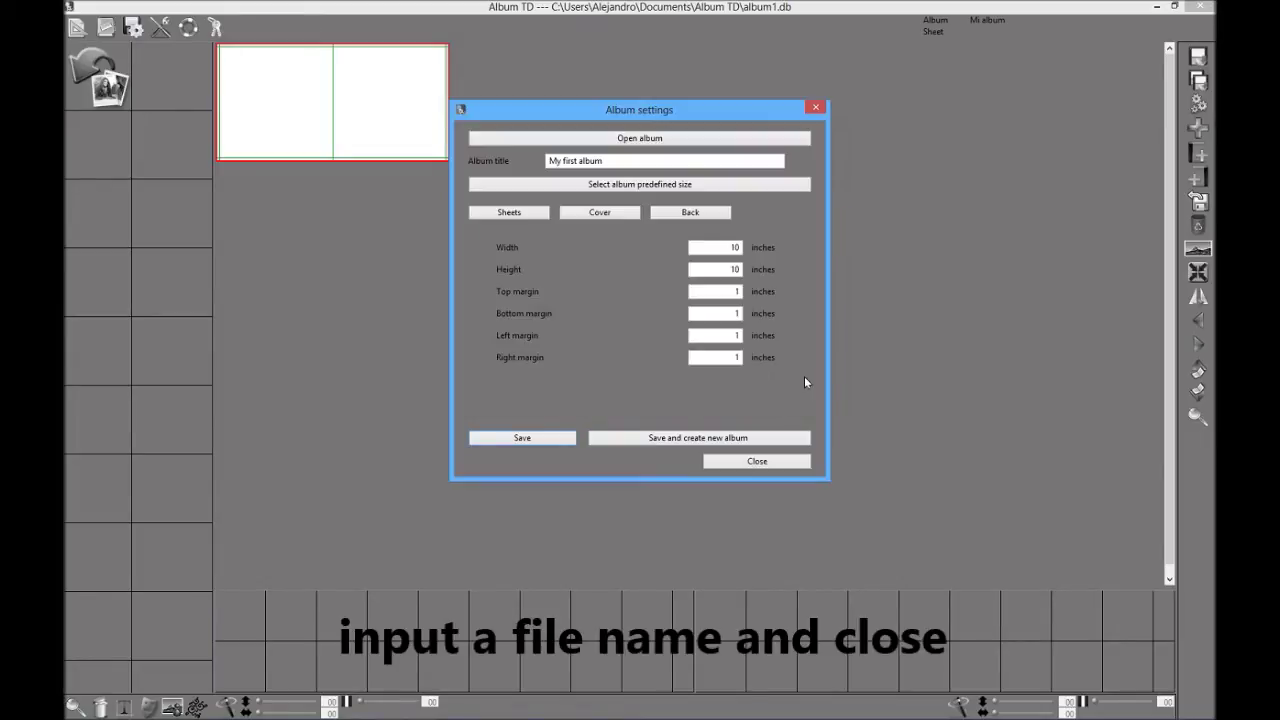
pyautogui.click(765, 463)
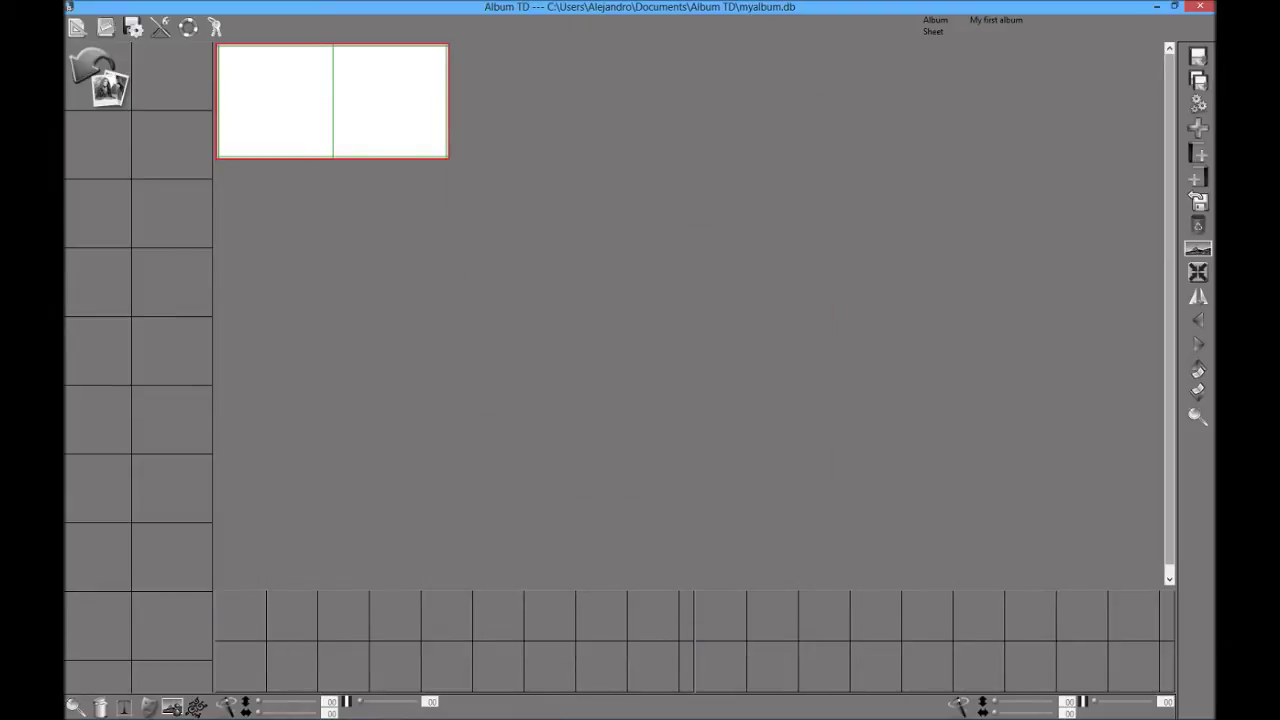
# - Switch to the File Explorer window and add all pictures, image001.jpg to image020.jpg, to the album's picture list
pyautogui.hotkey('alt', 'Tab')
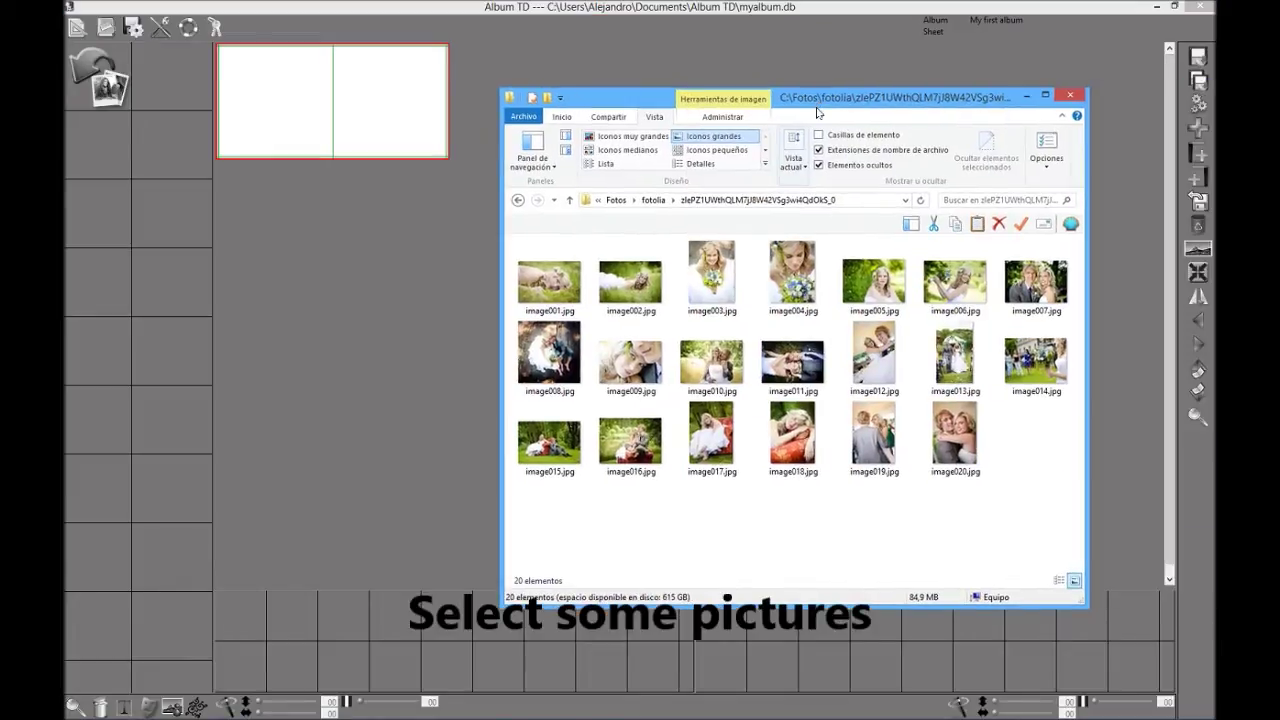
pyautogui.click(560, 283)
pyautogui.keyDown('shift'); pyautogui.click(950, 425); pyautogui.keyUp('shift')
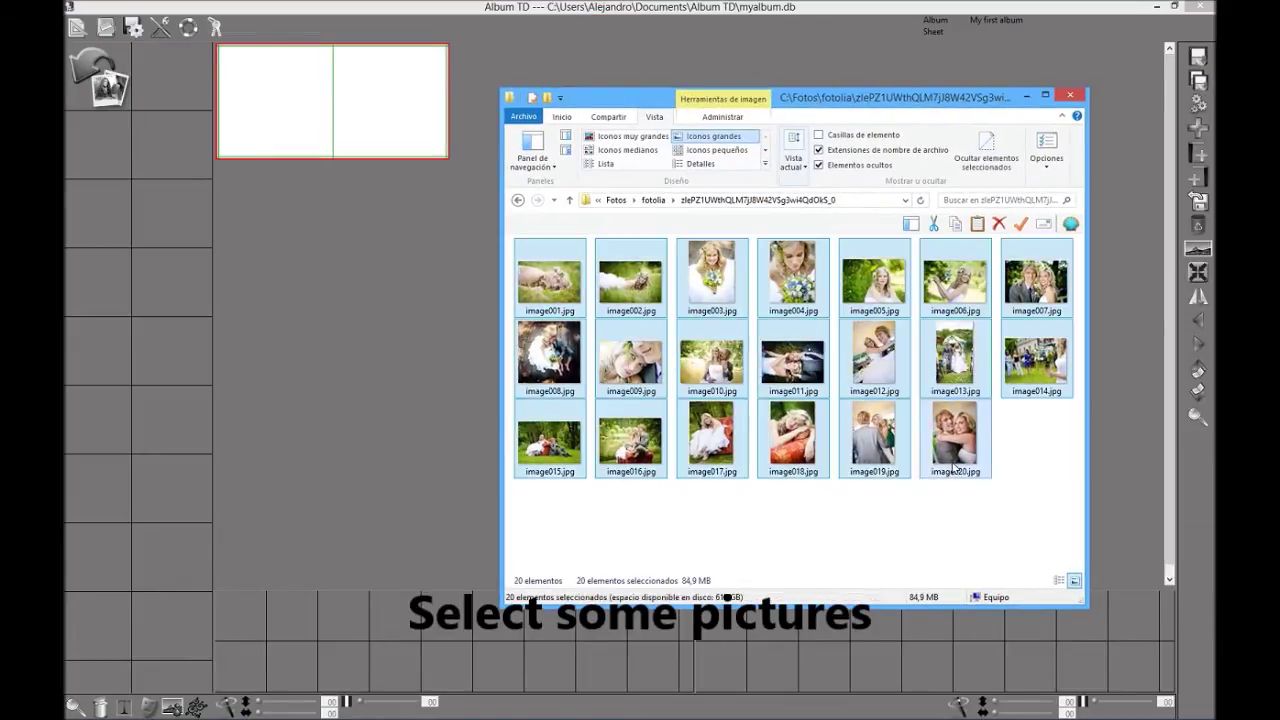
pyautogui.moveTo(950, 425); pyautogui.dragTo(178, 297)
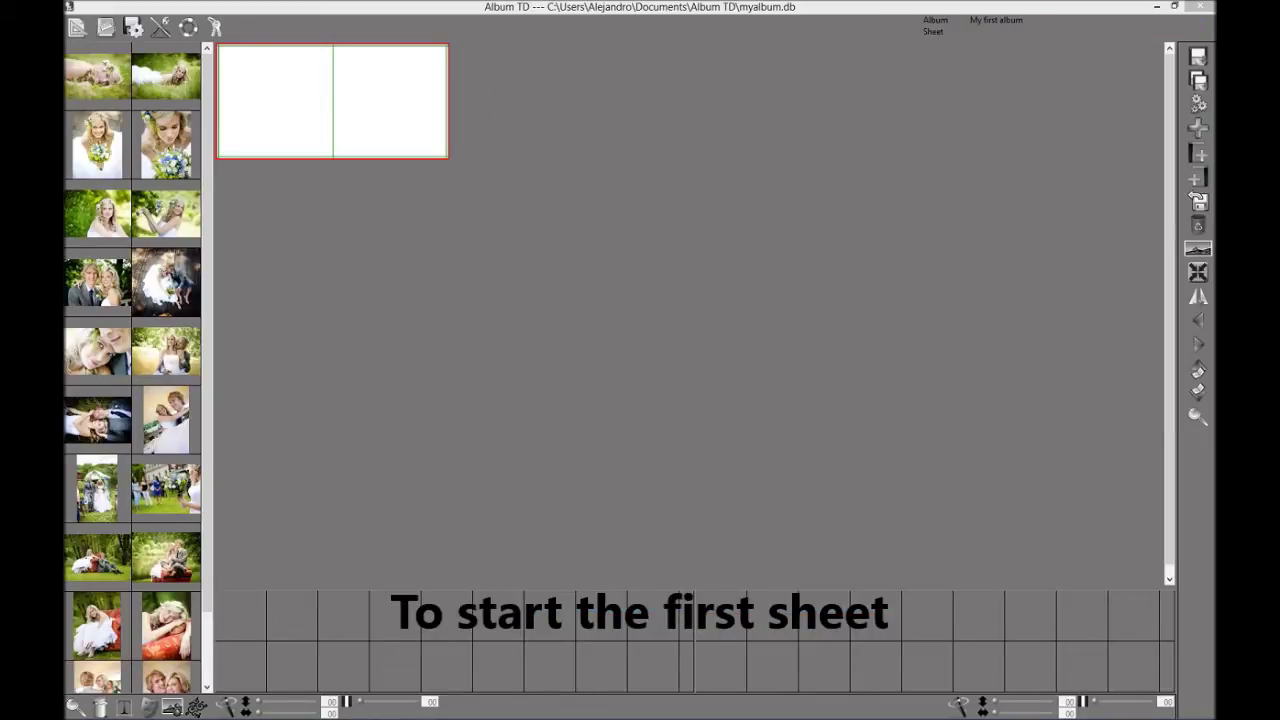
# - Place the bride looking down at her bouquet on the first sheet's left page and apply the full-page layout in single sheet view
pyautogui.click(160, 145)
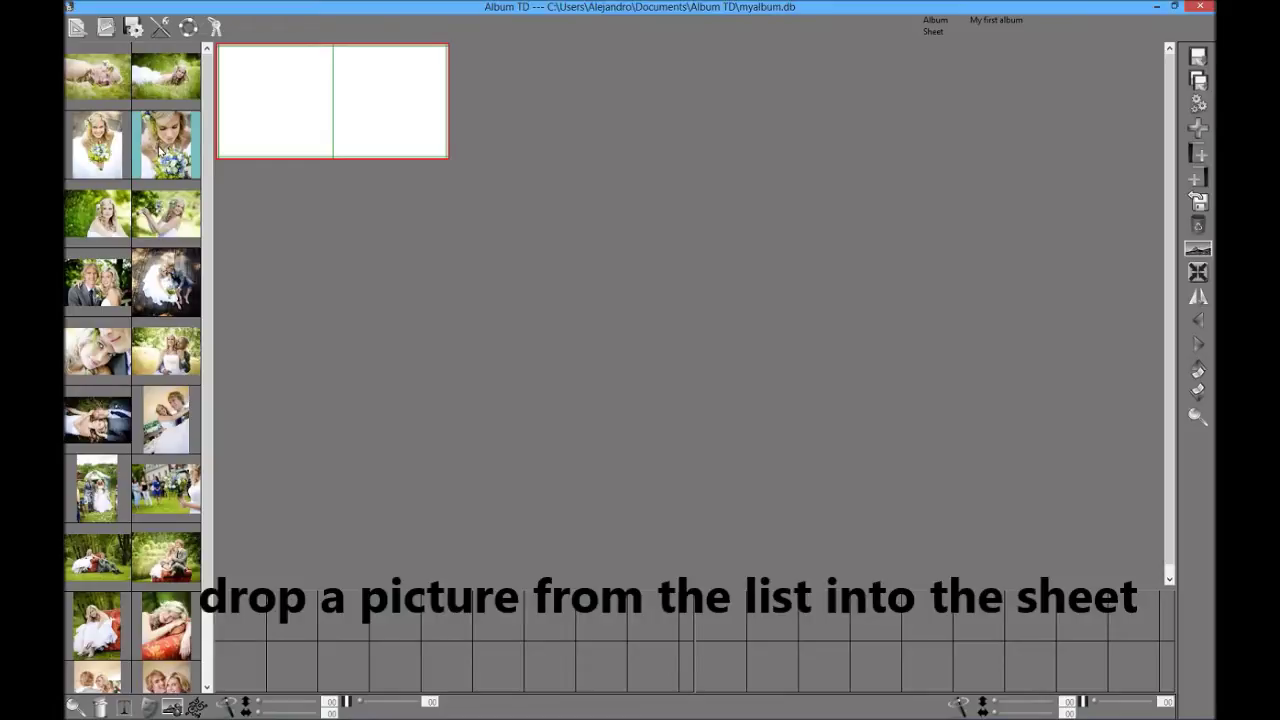
pyautogui.moveTo(160, 145); pyautogui.dragTo(274, 91)
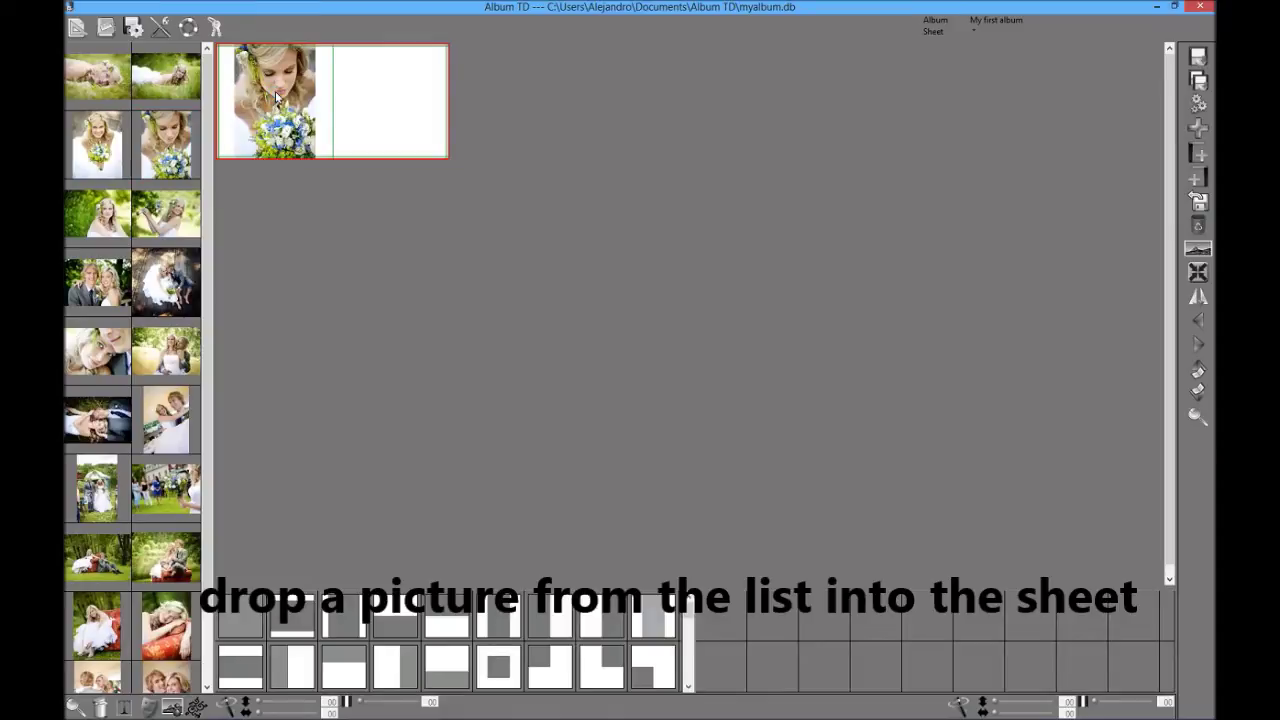
pyautogui.click(76, 28)
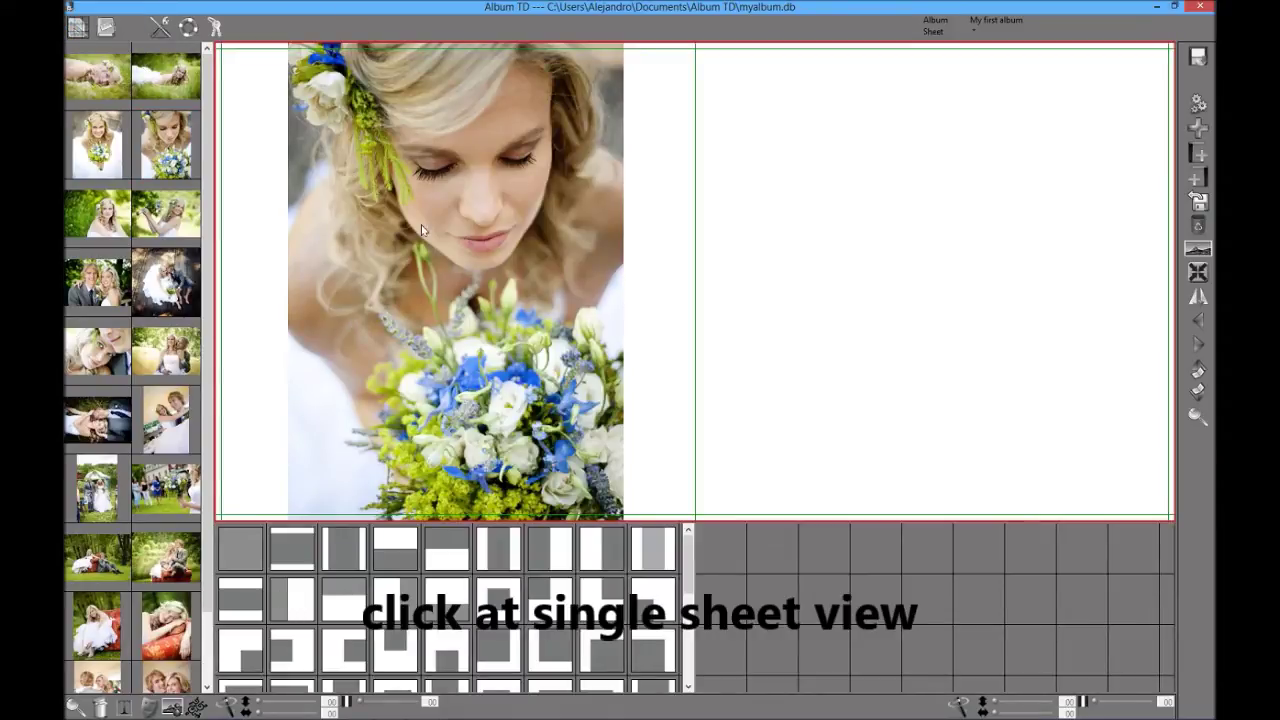
pyautogui.click(287, 546)
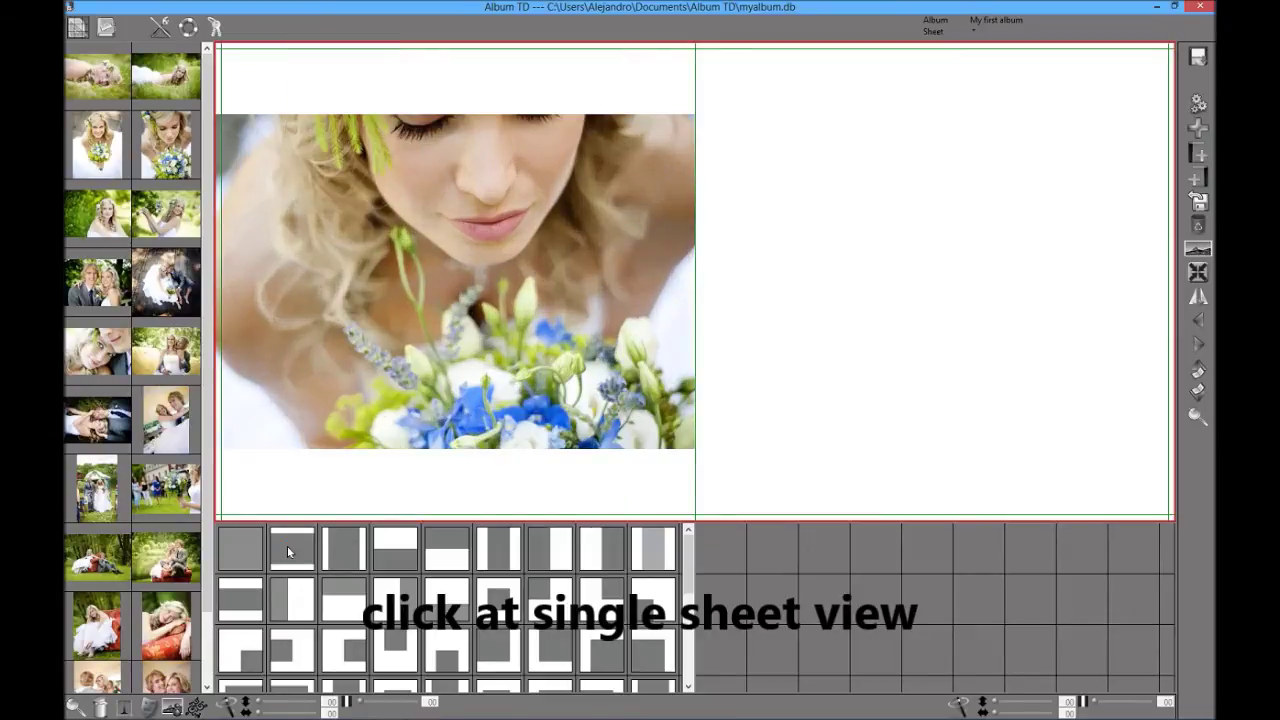
pyautogui.click(233, 547)
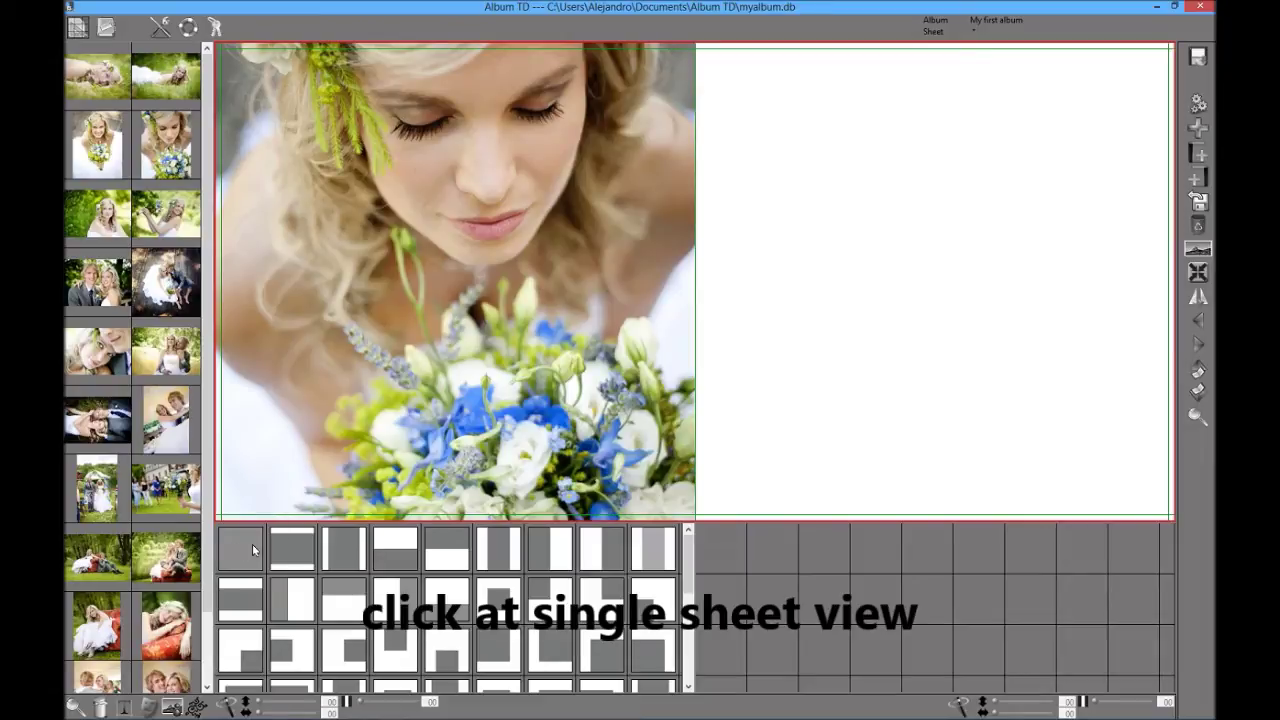
# - Try moving and resizing the left page's picture and a small centred square layout, ending back on the full-page layout
pyautogui.moveTo(456, 215); pyautogui.dragTo(457, 365)
pyautogui.scroll(5, 444, 270)
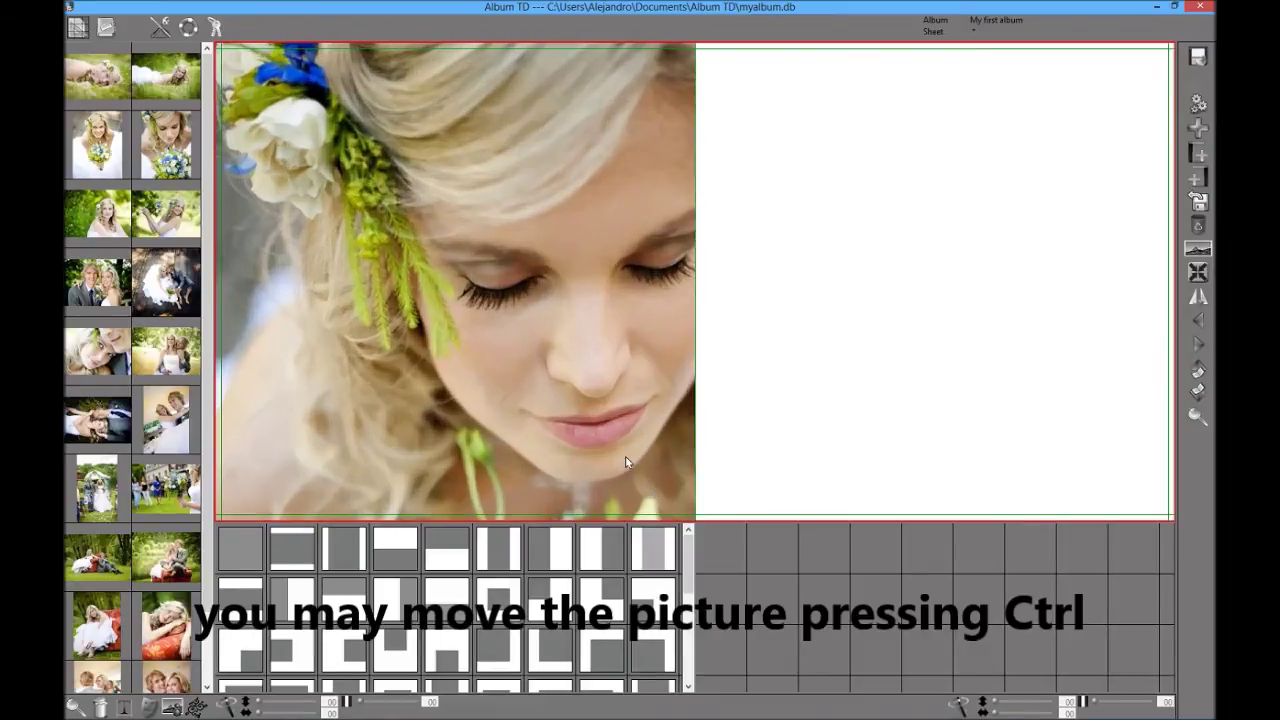
pyautogui.scroll(-5, 531, 374)
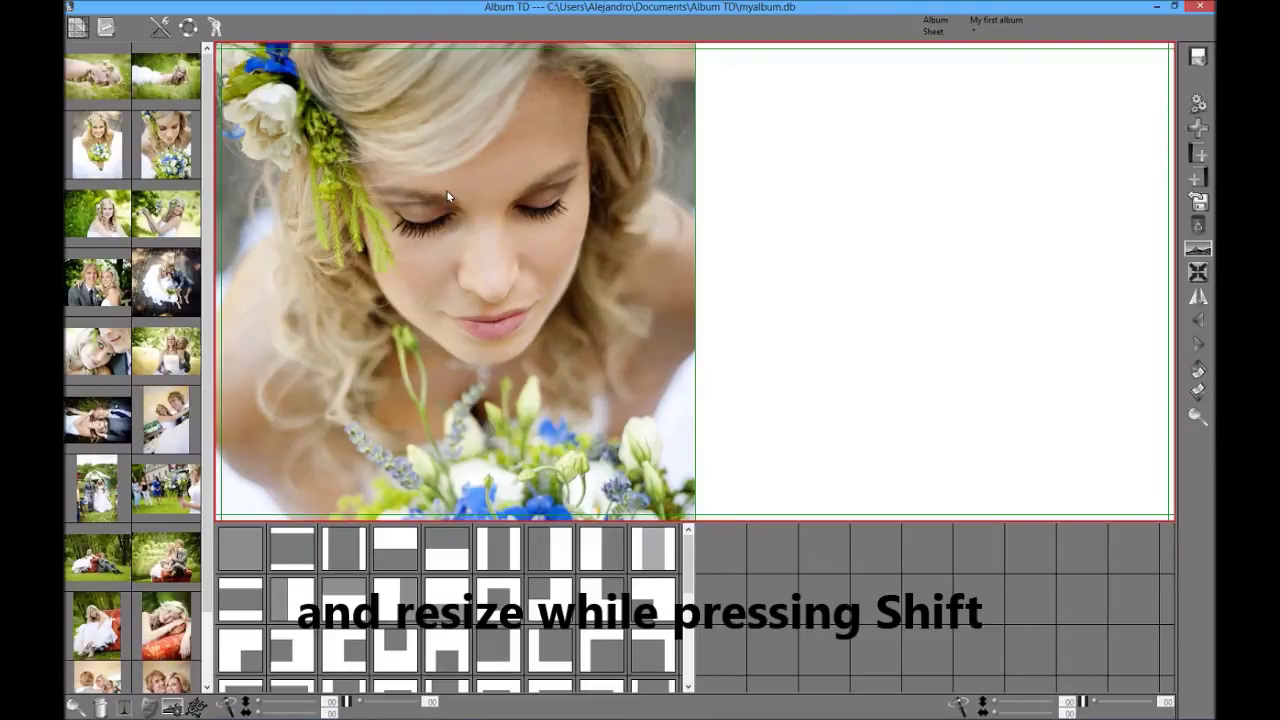
pyautogui.click(494, 599)
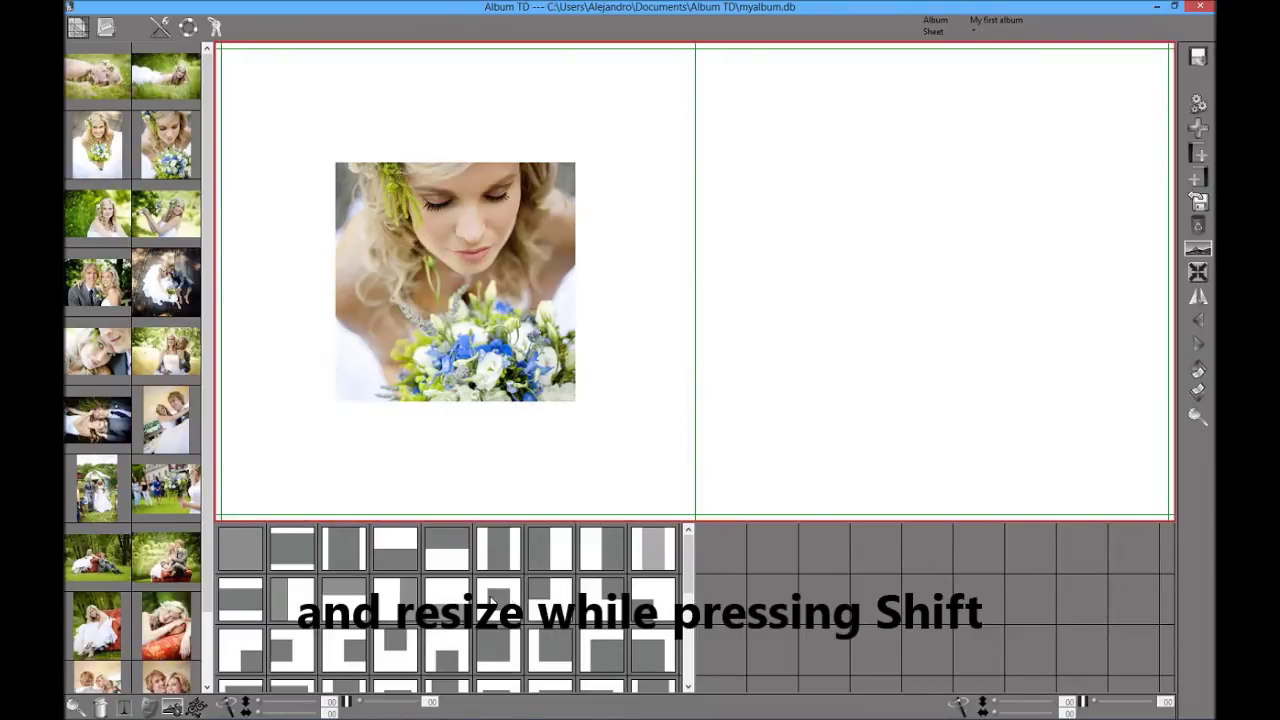
pyautogui.click(242, 552)
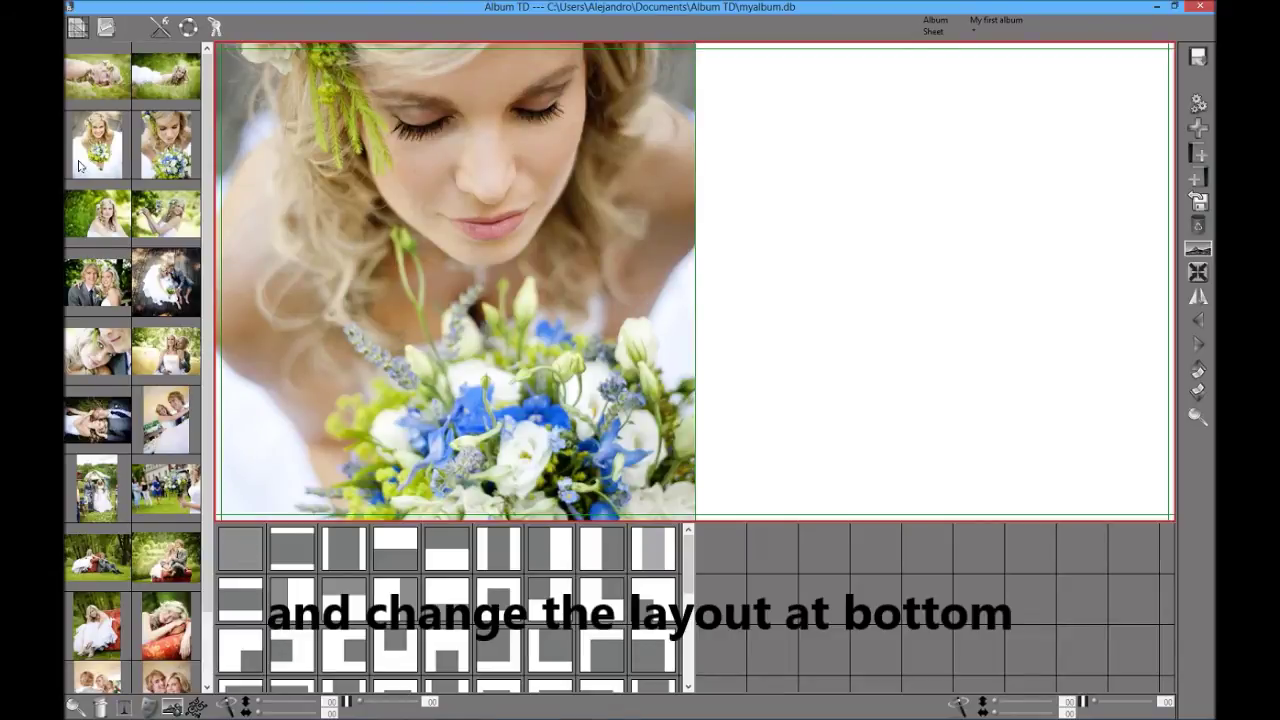
# - Place four bride pictures on the right page: lying on the grass, looking down at the bouquet, and the two outdoor portraits below
pyautogui.click(97, 88)
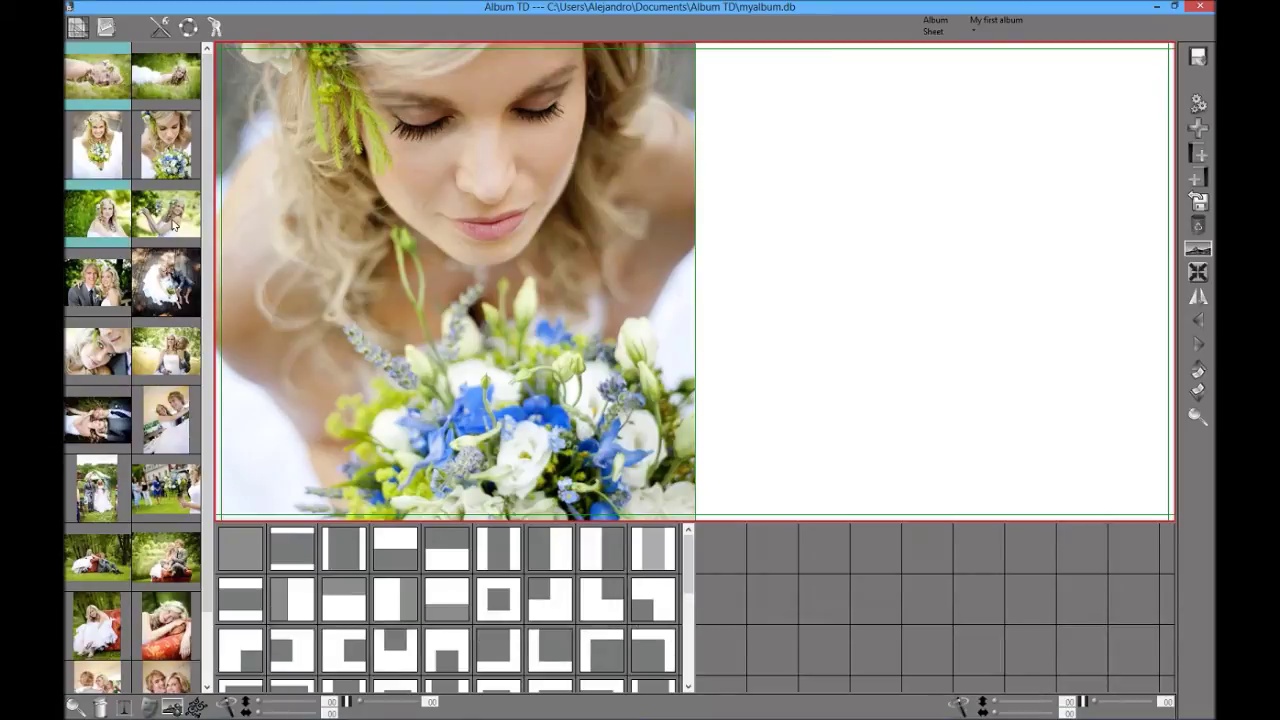
pyautogui.keyDown('ctrl'); pyautogui.click(168, 155); pyautogui.keyUp('ctrl')
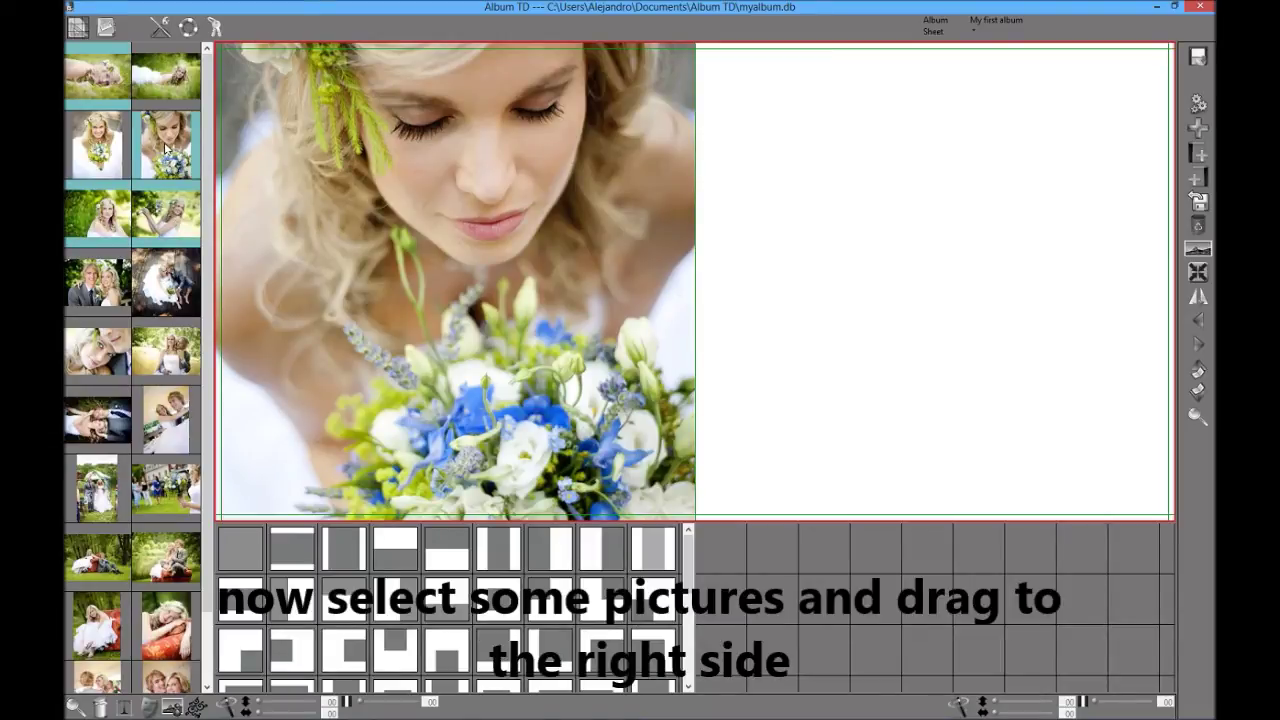
pyautogui.moveTo(166, 148); pyautogui.dragTo(1063, 313)
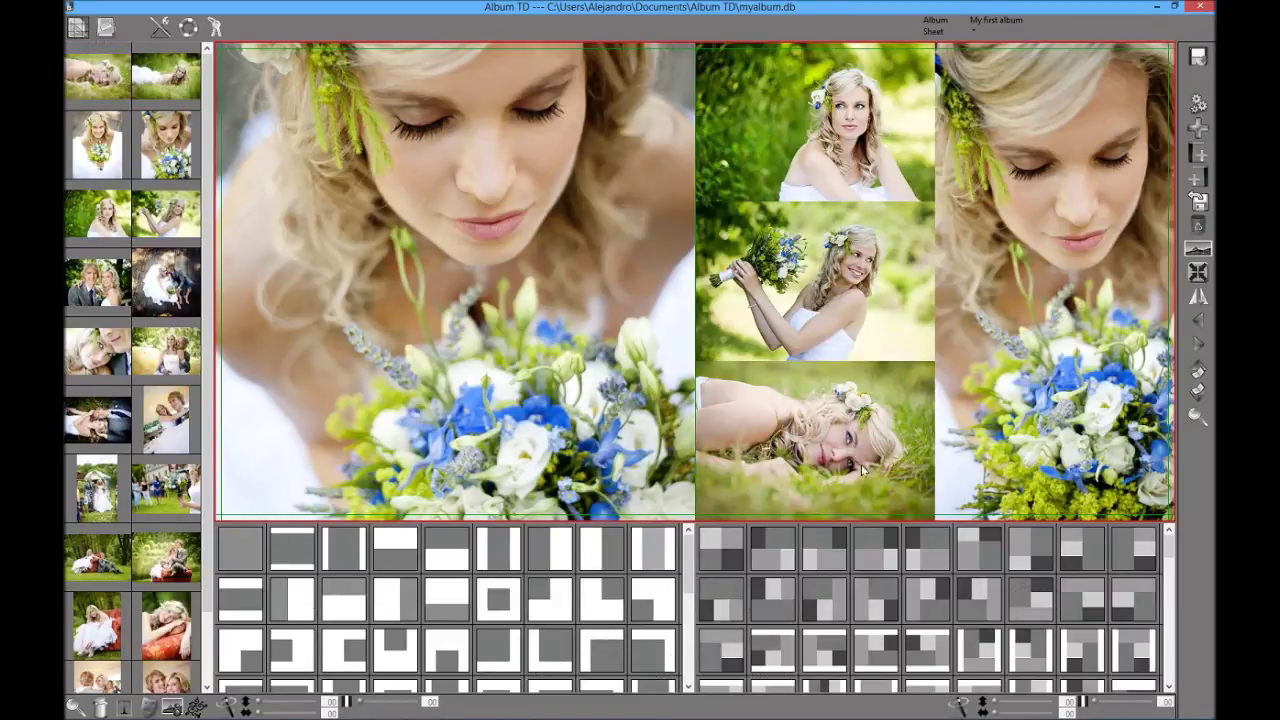
# - Try several four-picture layouts on the right page, including gapless blocks, scattered frames and one with an inset picture surrounded by white
pyautogui.click(720, 544)
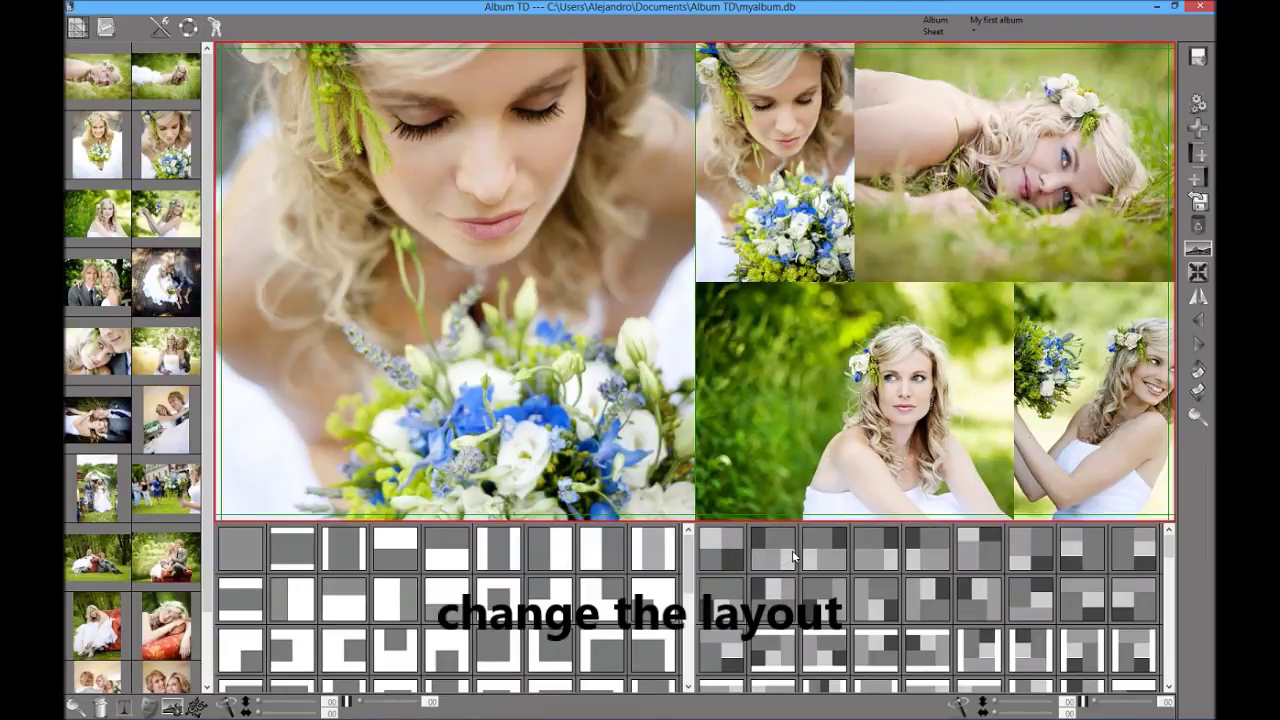
pyautogui.click(980, 553)
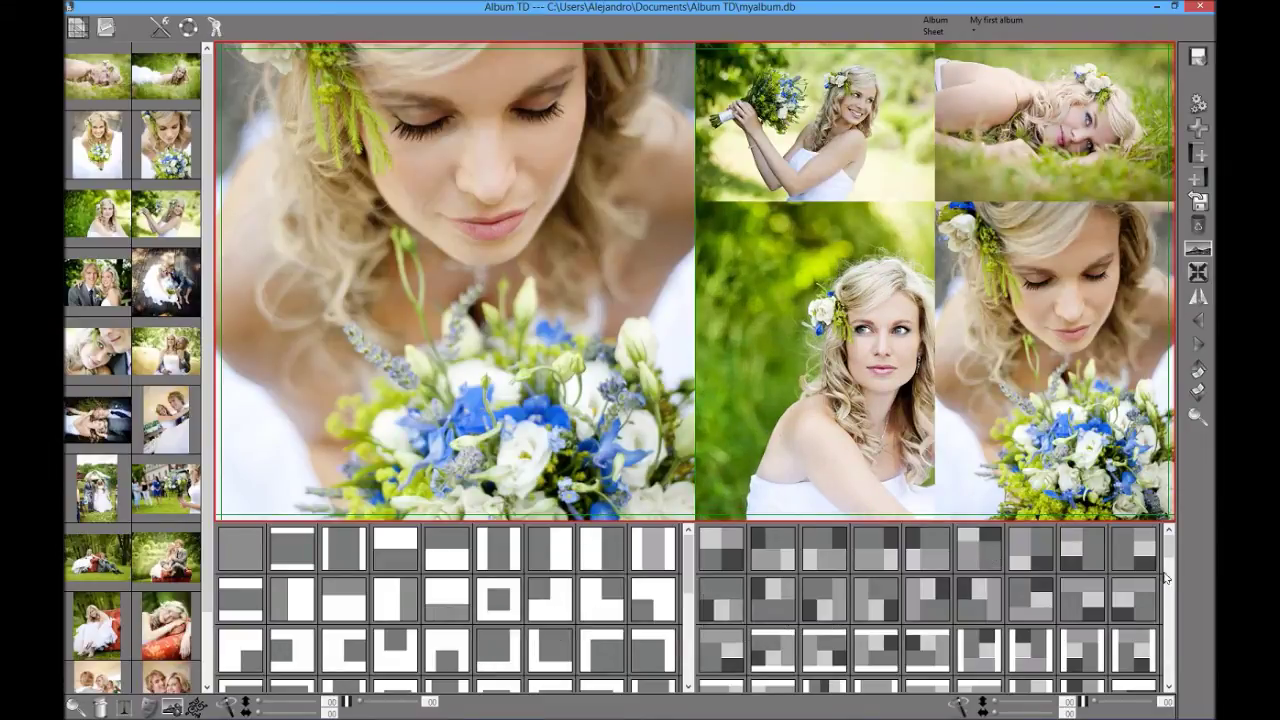
pyautogui.moveTo(1168, 551); pyautogui.dragTo(1166, 600)
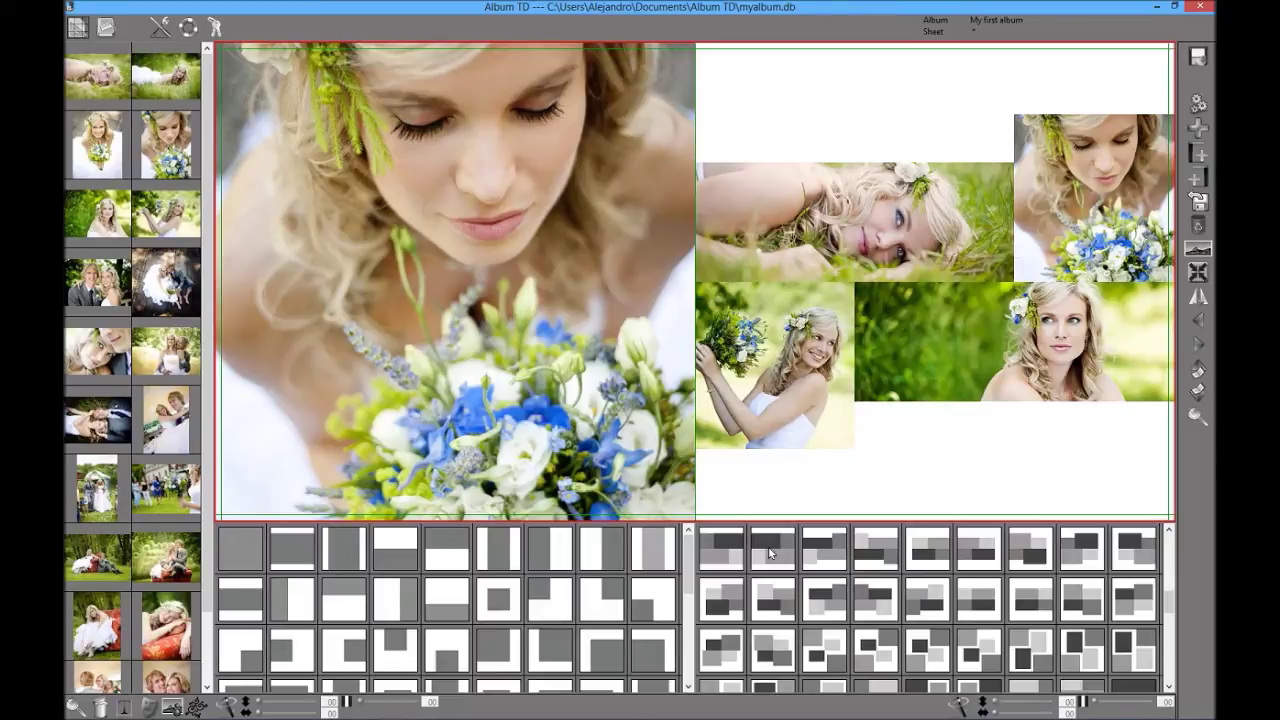
pyautogui.click(826, 645)
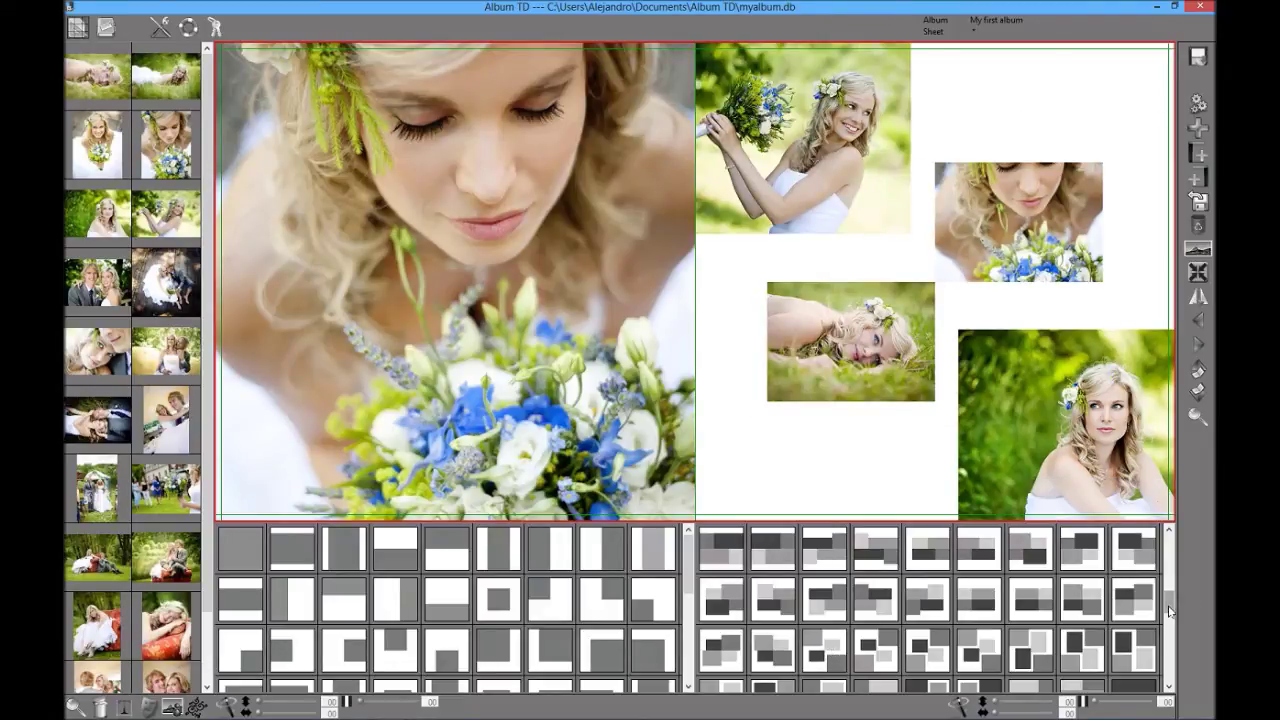
pyautogui.scroll(-1, 1175, 600)
pyautogui.click(968, 665)
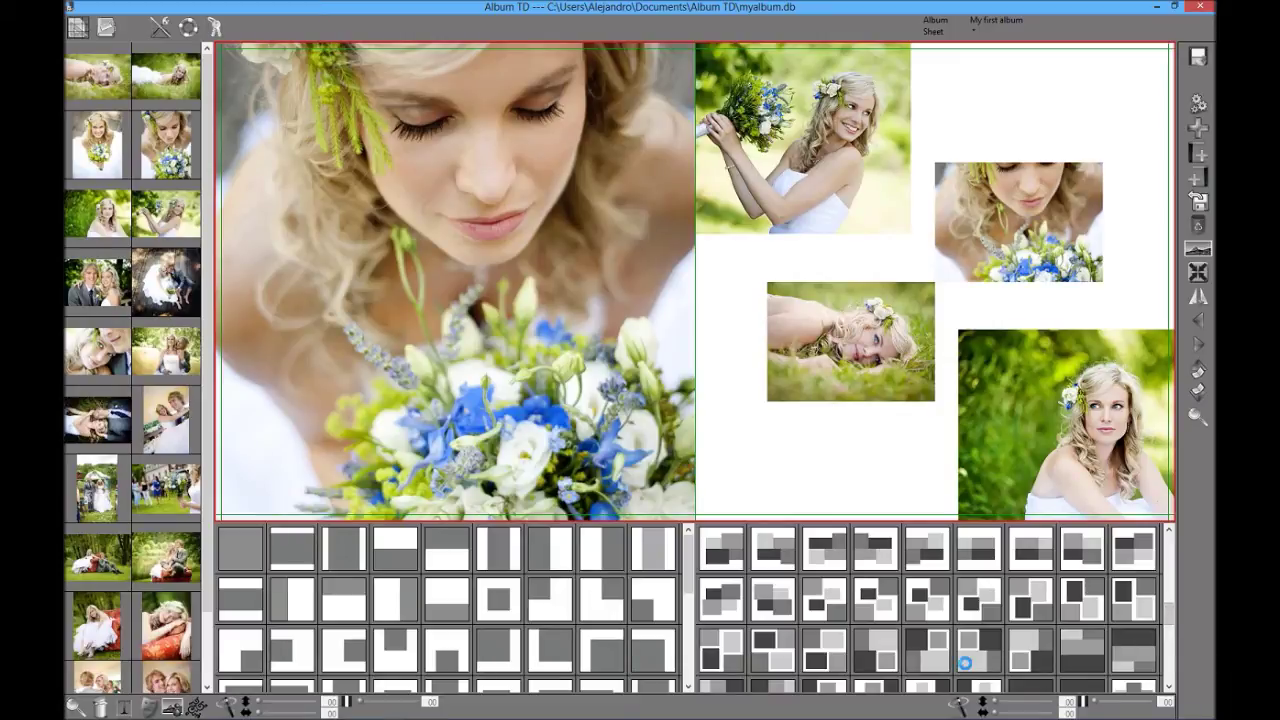
# - Try an overlapping layout on the right page and bring the picture of the bride lying on the grass to the front
pyautogui.moveTo(1165, 607); pyautogui.dragTo(1175, 640)
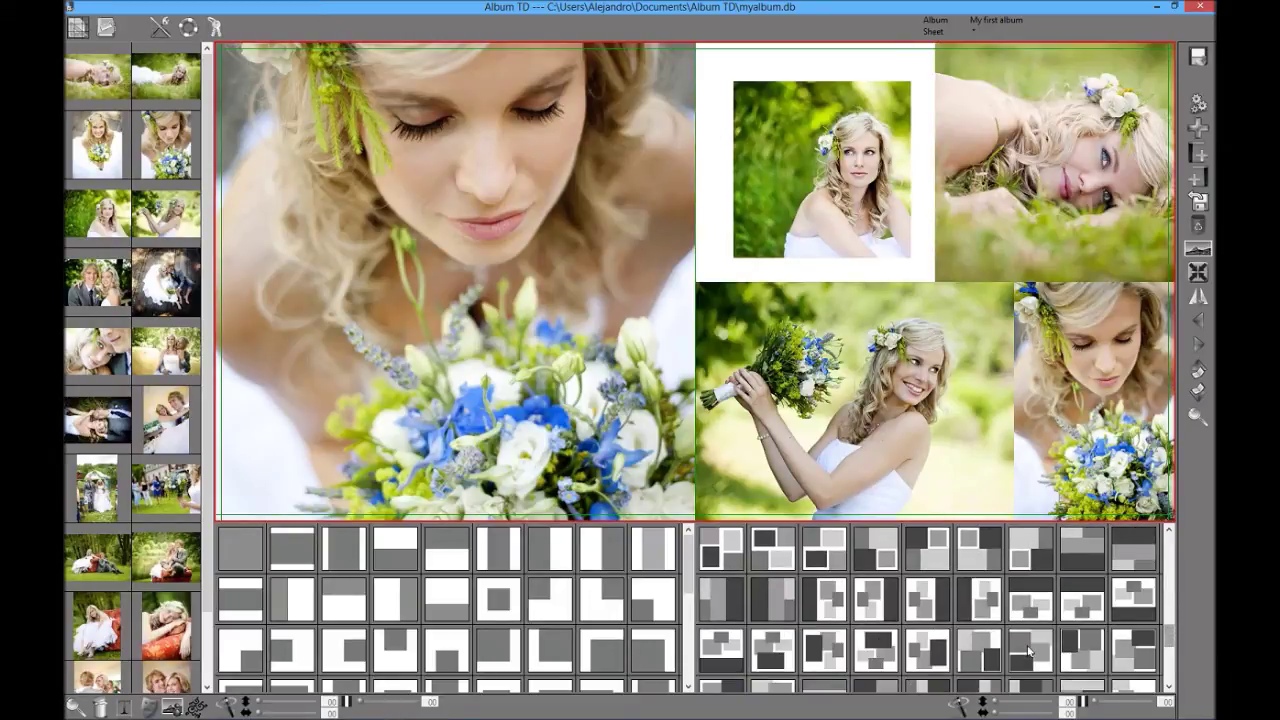
pyautogui.click(984, 605)
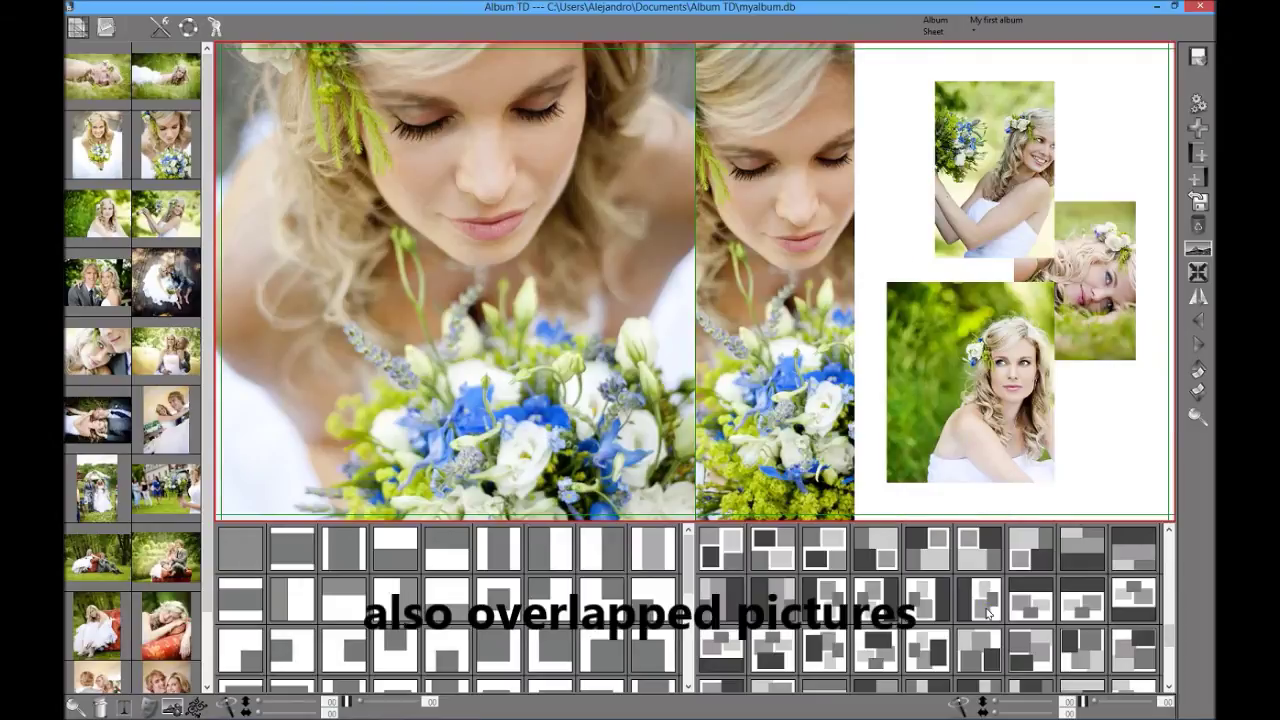
pyautogui.rightClick(1075, 284)
pyautogui.click(1103, 358)
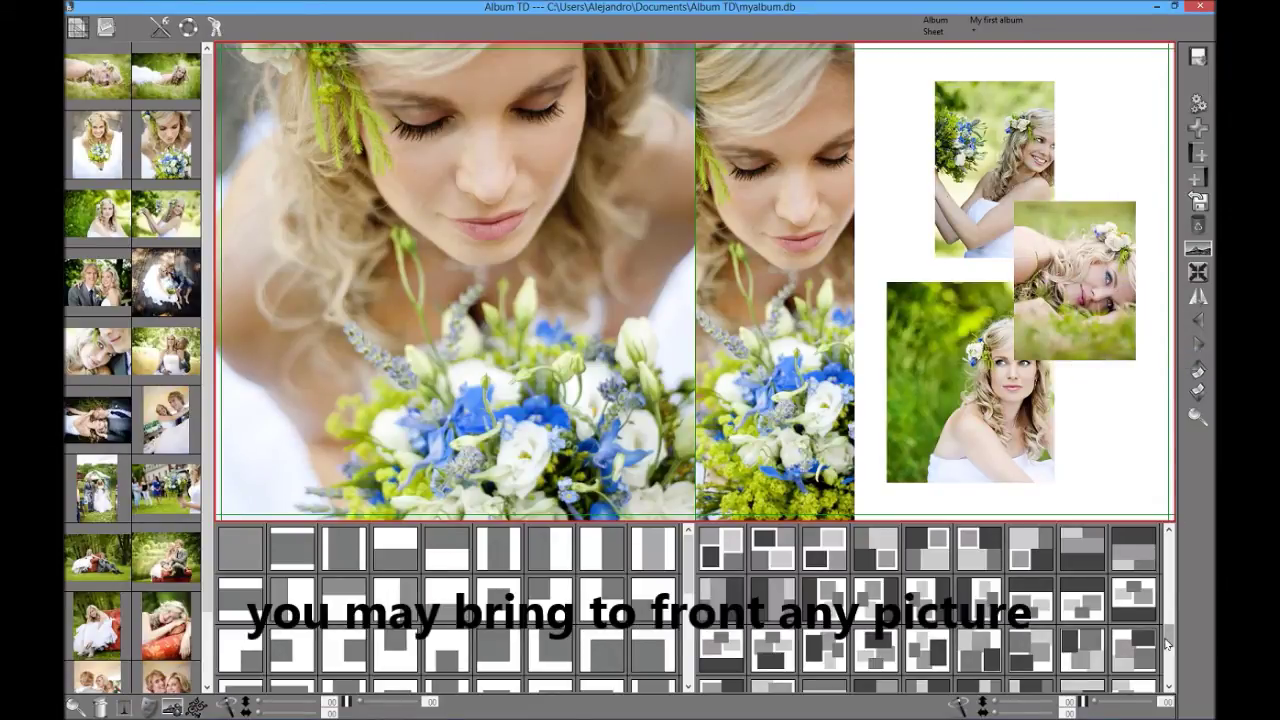
# - Apply the equal two-by-two grid layout to the right page and shift its upper-left picture down inside its frame to show more hair
pyautogui.moveTo(1169, 632); pyautogui.dragTo(1176, 537)
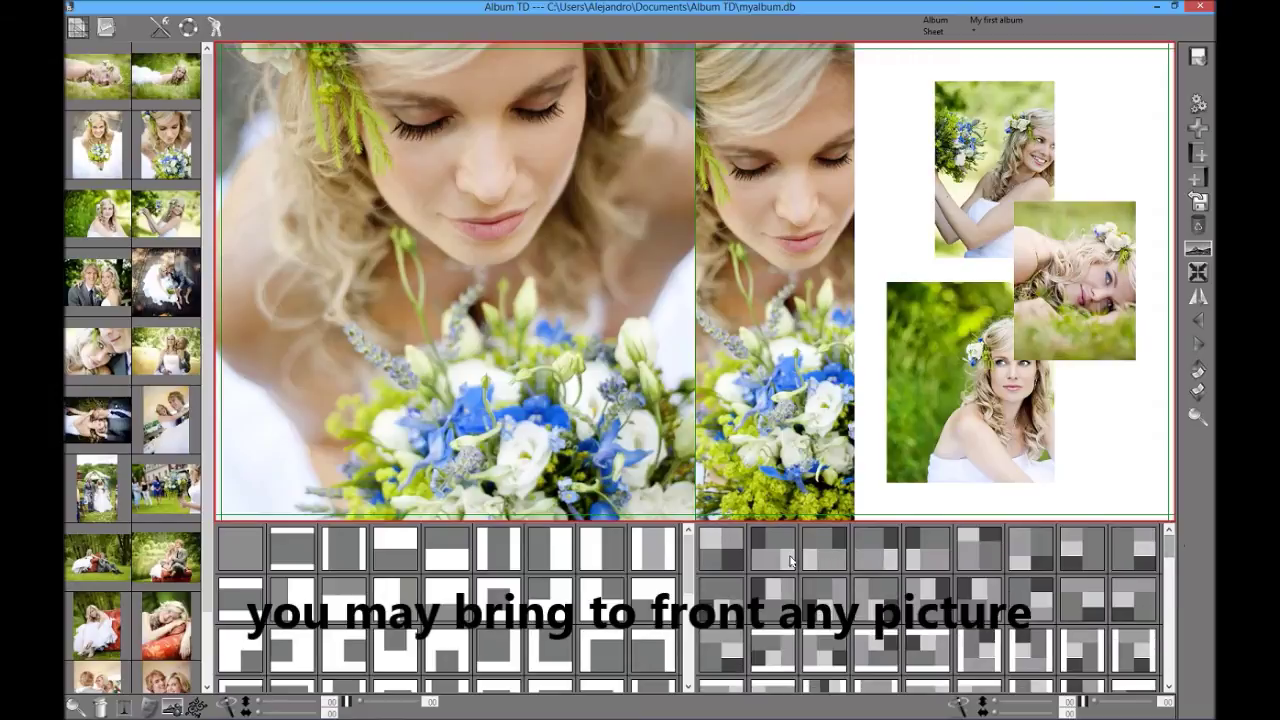
pyautogui.click(729, 562)
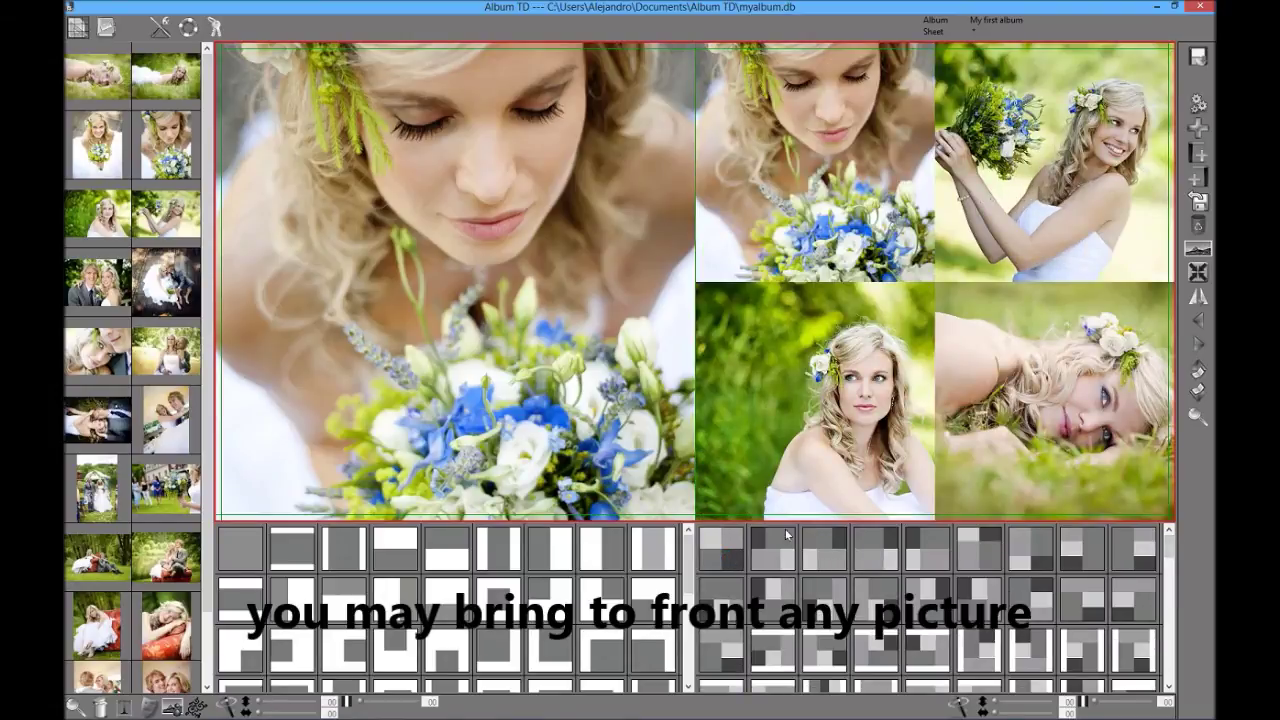
pyautogui.moveTo(817, 148); pyautogui.dragTo(823, 222)
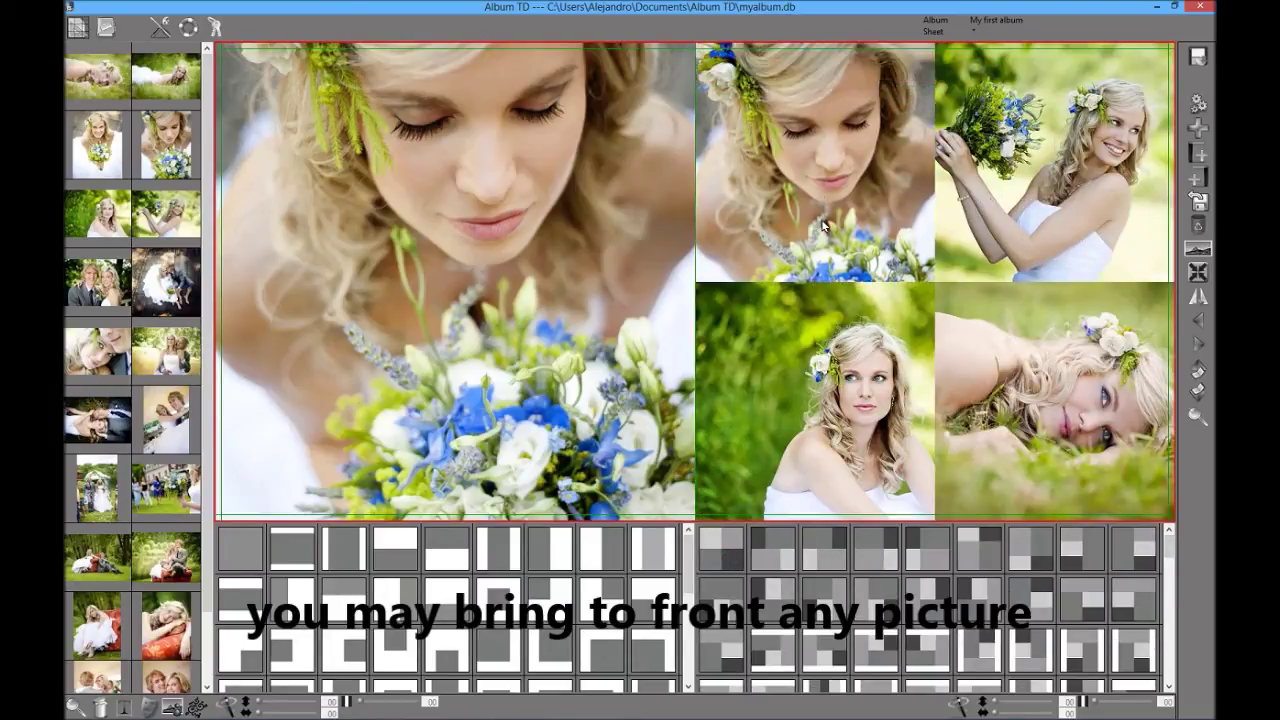
# - Shift the right page's lower-left picture left inside its frame, and set that page's vertical and horizontal margins to 04 and picture separation to 03
pyautogui.moveTo(869, 418); pyautogui.dragTo(839, 418)
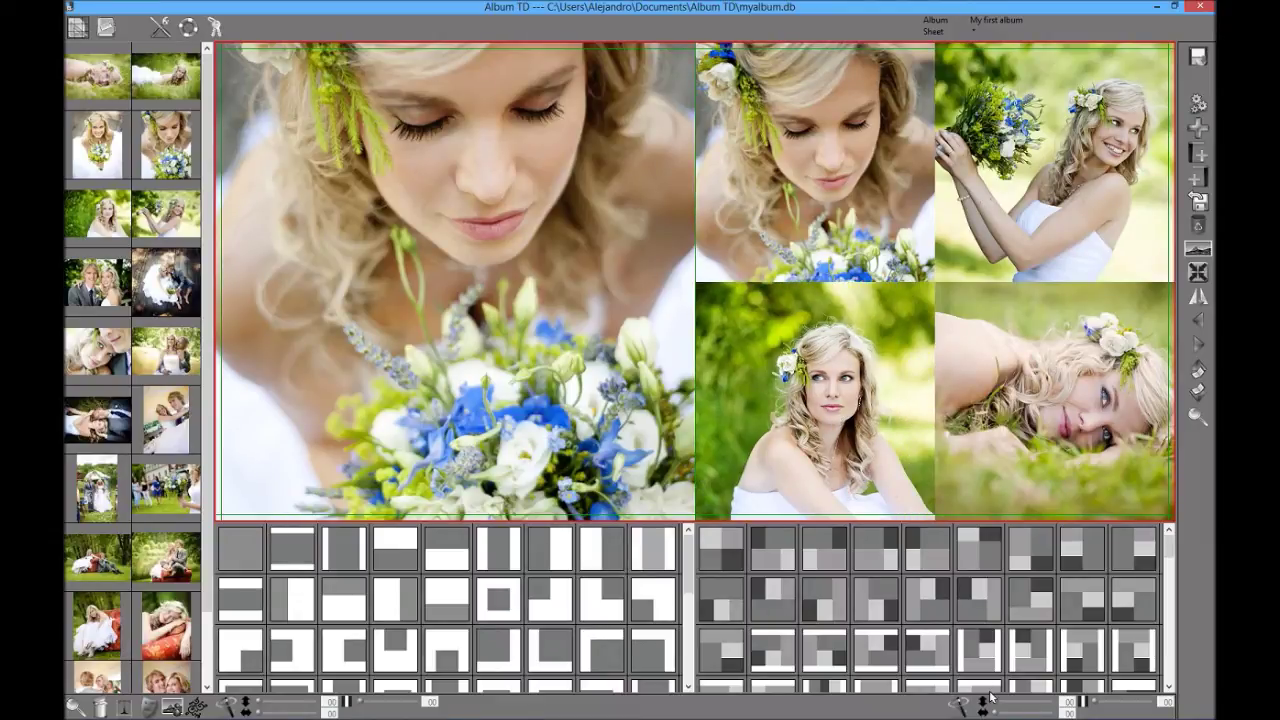
pyautogui.moveTo(999, 706); pyautogui.dragTo(1009, 704)
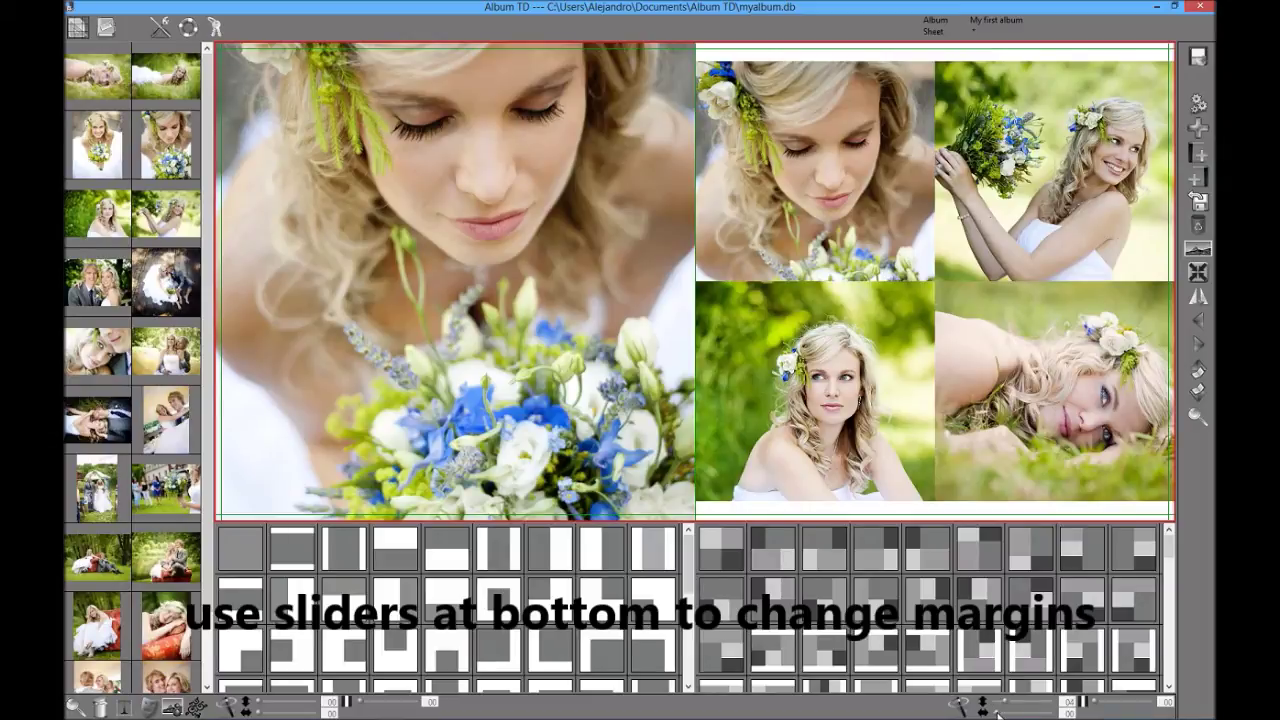
pyautogui.moveTo(997, 712); pyautogui.dragTo(1008, 716)
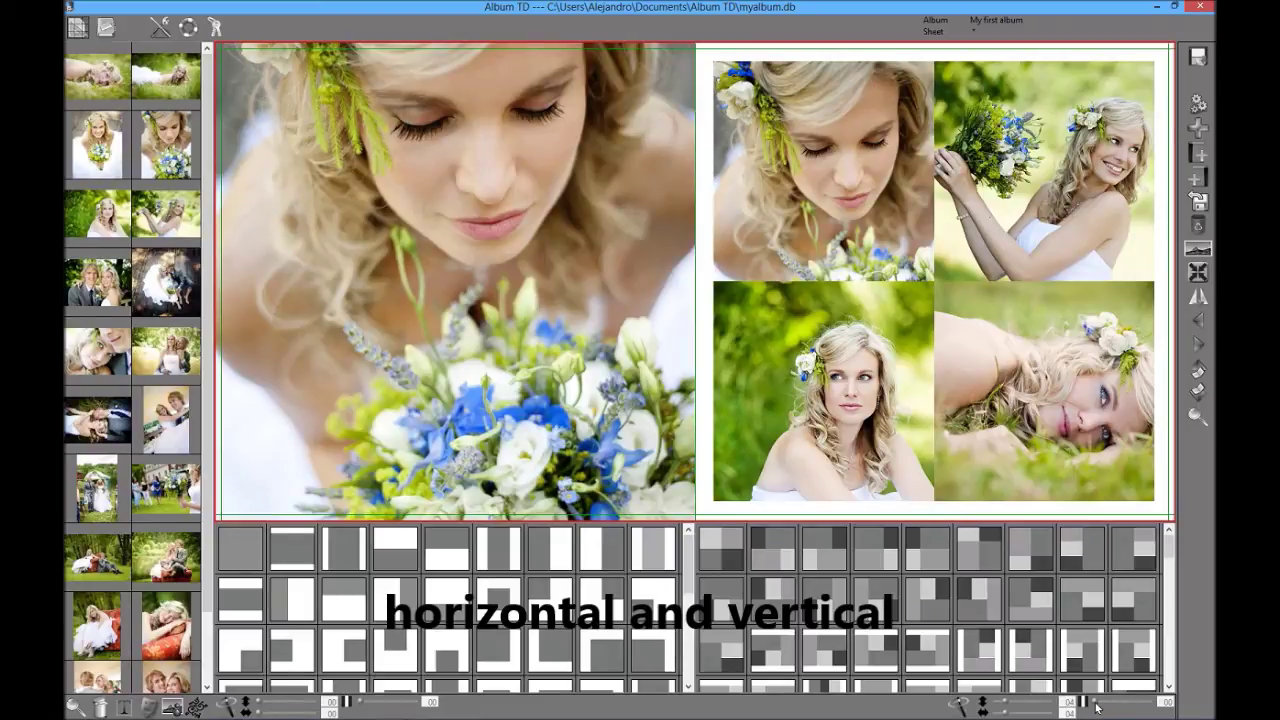
pyautogui.click(1103, 707)
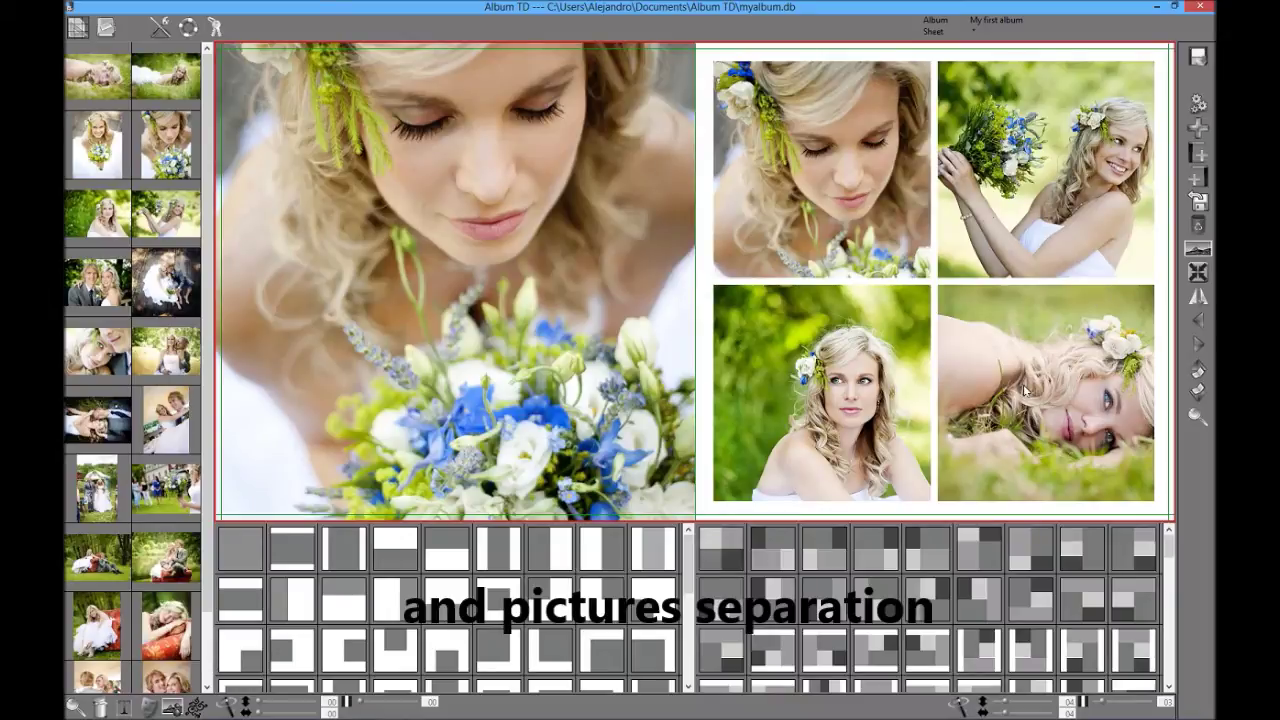
pyautogui.moveTo(1101, 704)
pyautogui.mouseDown()
pyautogui.moveTo(1130, 706)
pyautogui.moveTo(1101, 705)
pyautogui.mouseUp()
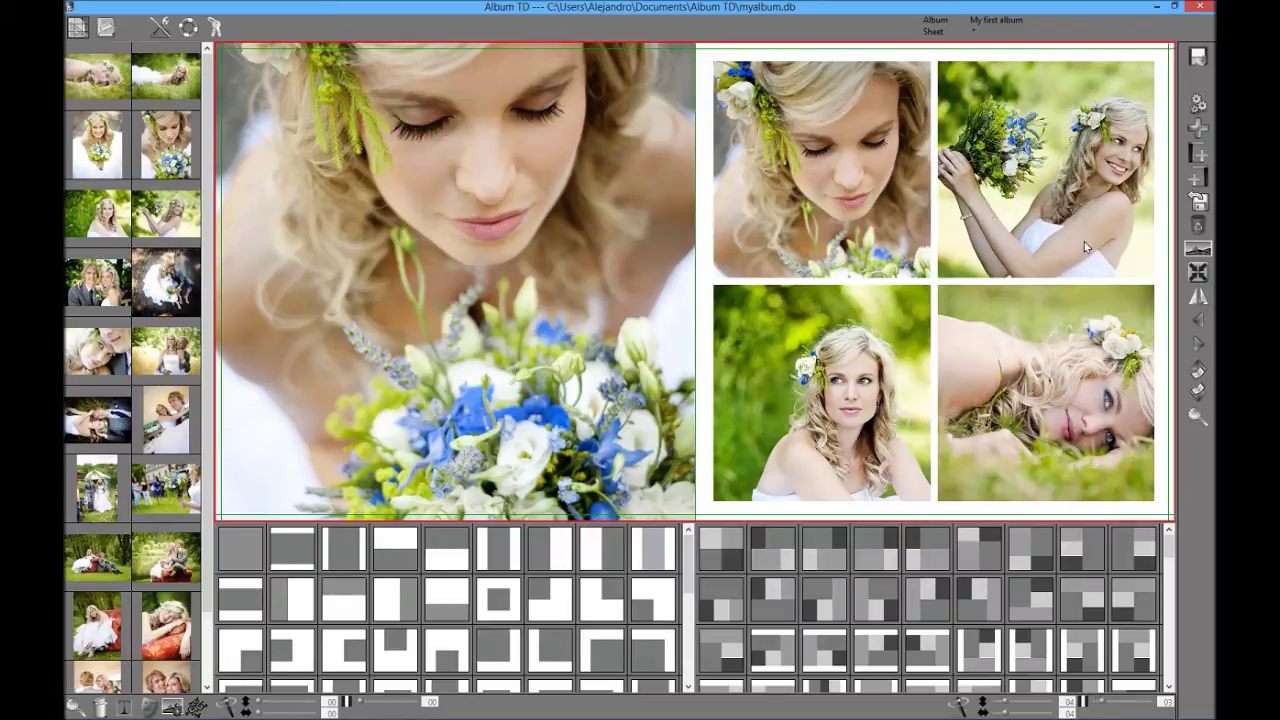
# - Save the first sheet and add a new blank sheet after it in the multiple-sheets view
pyautogui.click(1197, 59)
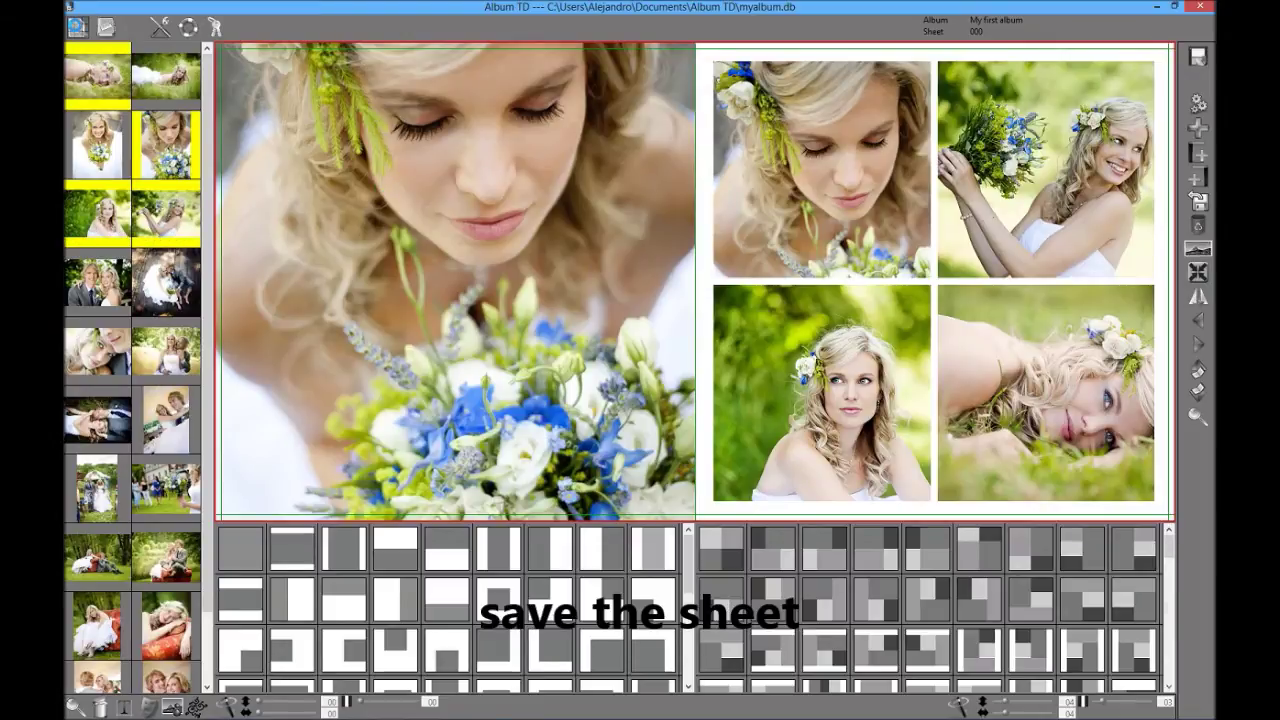
pyautogui.click(77, 27)
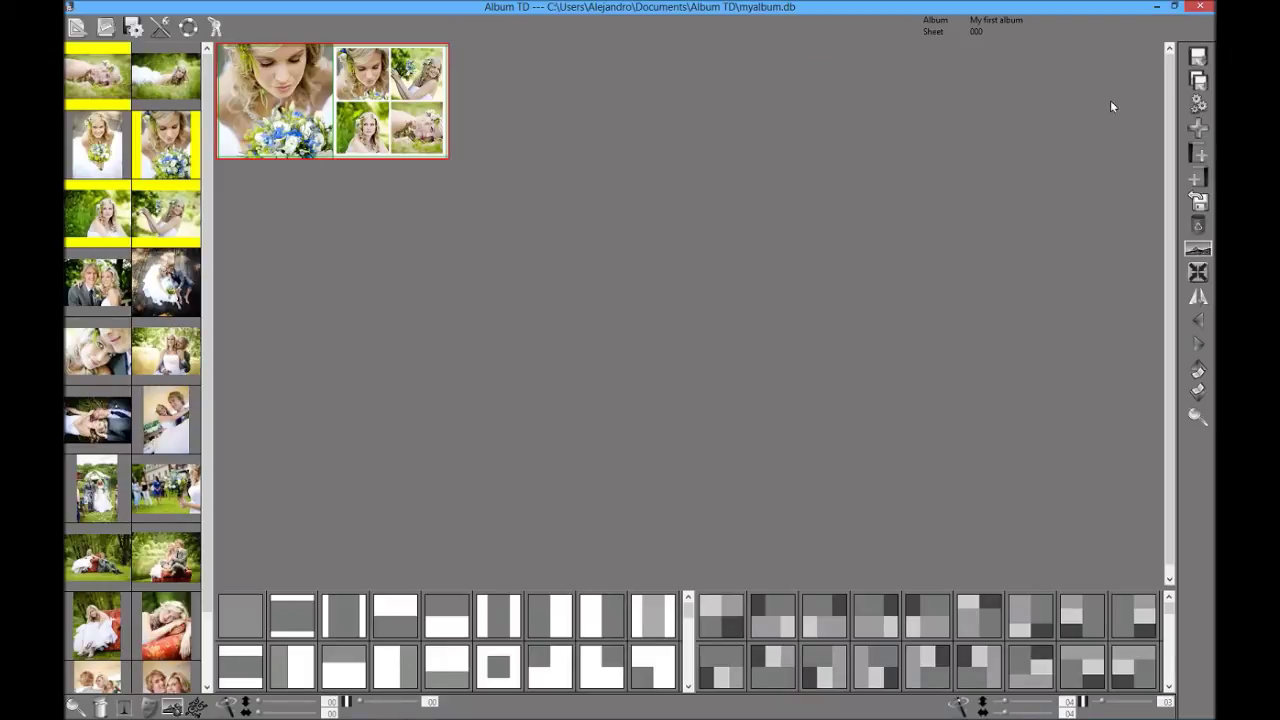
pyautogui.click(1198, 130)
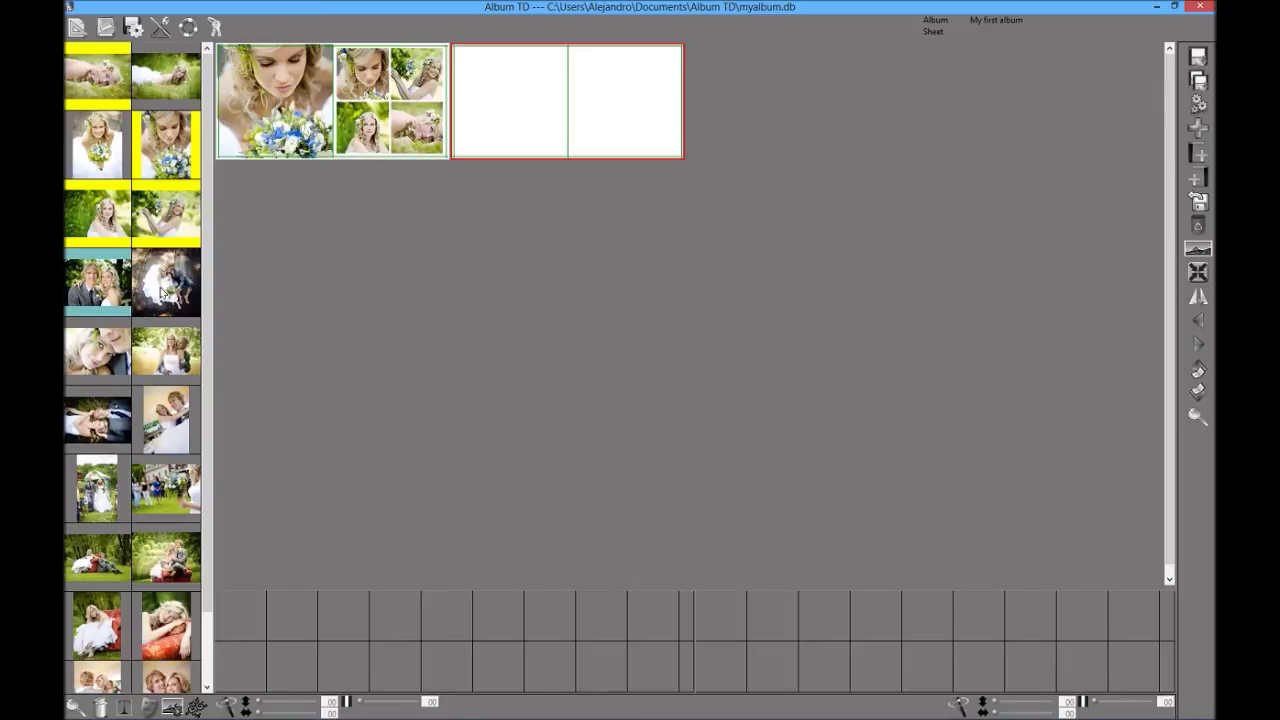
# - Place the two couple pictures on the second sheet's left page and the cheek-to-cheek close-up on its right page, and open the sheet alone
pyautogui.moveTo(163, 290); pyautogui.dragTo(522, 118)
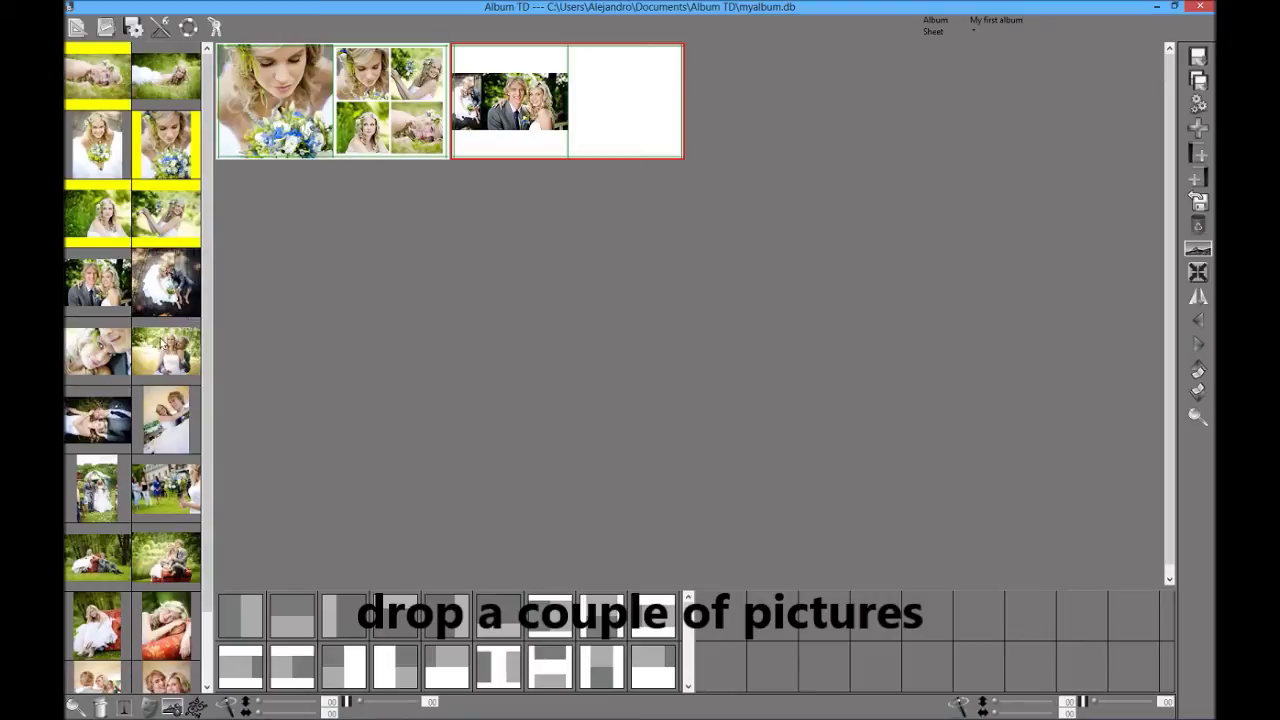
pyautogui.moveTo(108, 360); pyautogui.dragTo(616, 126)
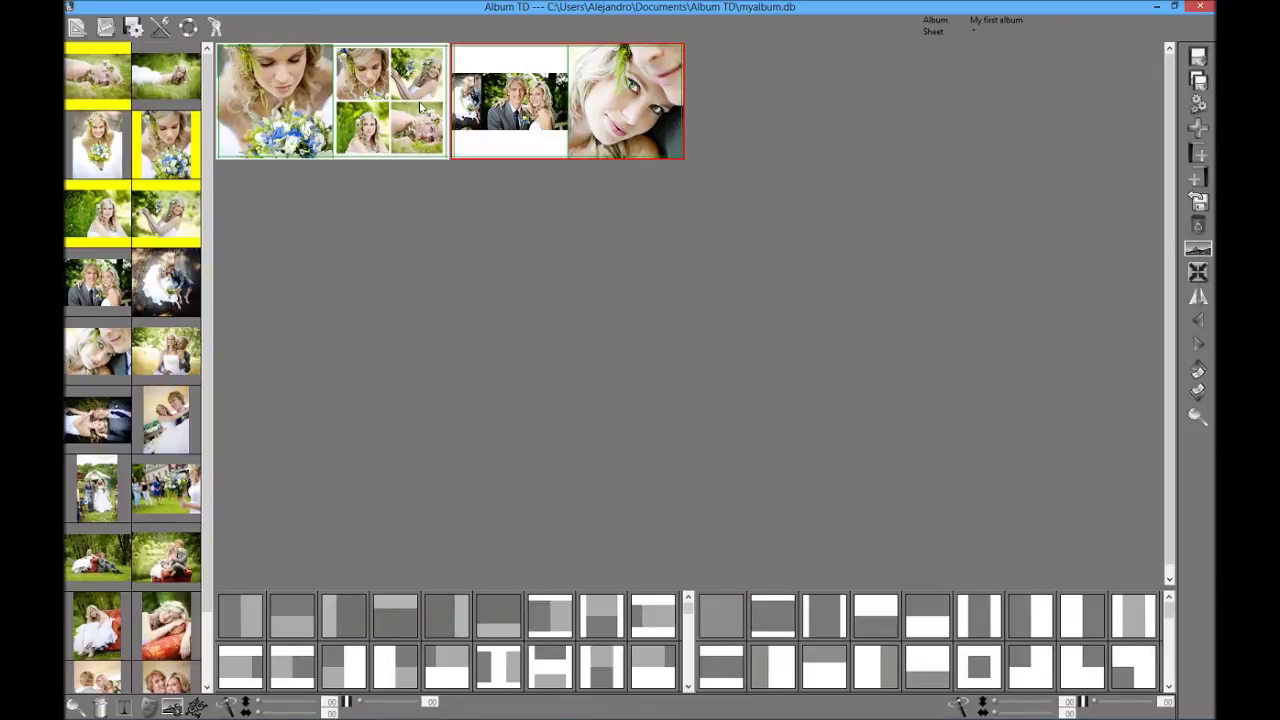
pyautogui.click(76, 28)
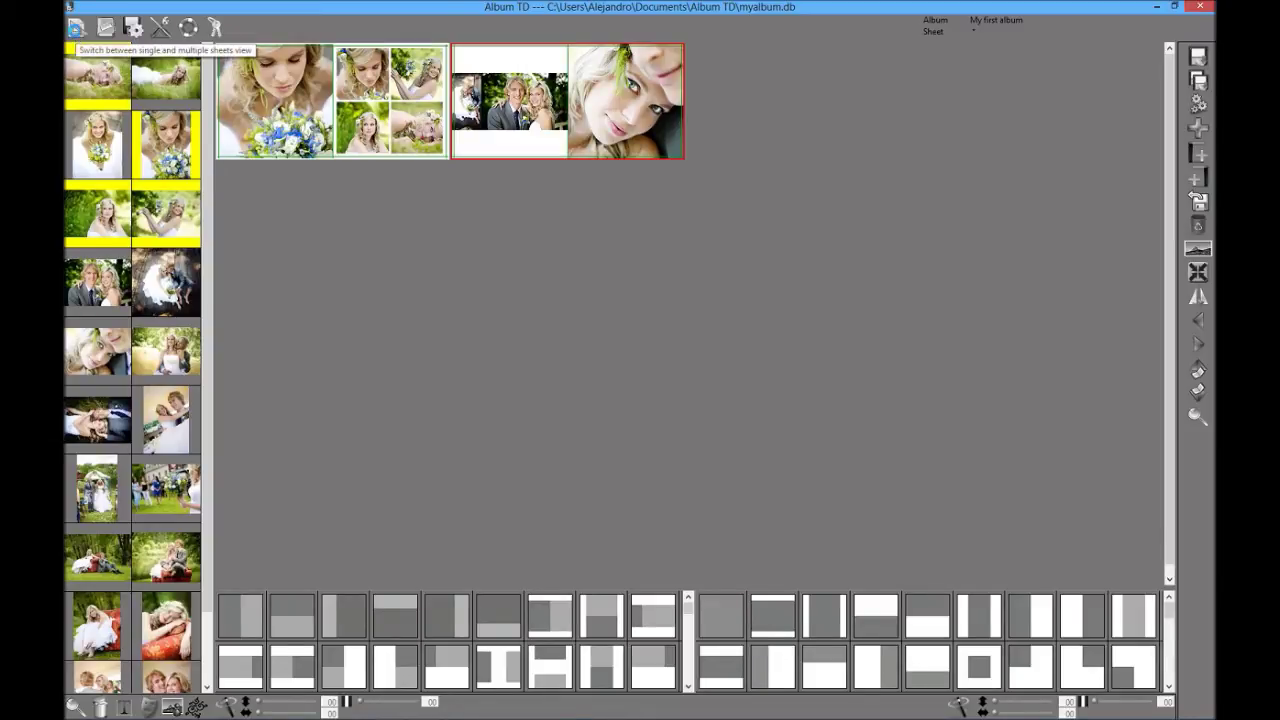
pyautogui.moveTo(281, 323)
pyautogui.mouseDown()
pyautogui.moveTo(871, 344)
pyautogui.moveTo(385, 348)
pyautogui.moveTo(300, 340)
pyautogui.moveTo(287, 322)
pyautogui.mouseUp()
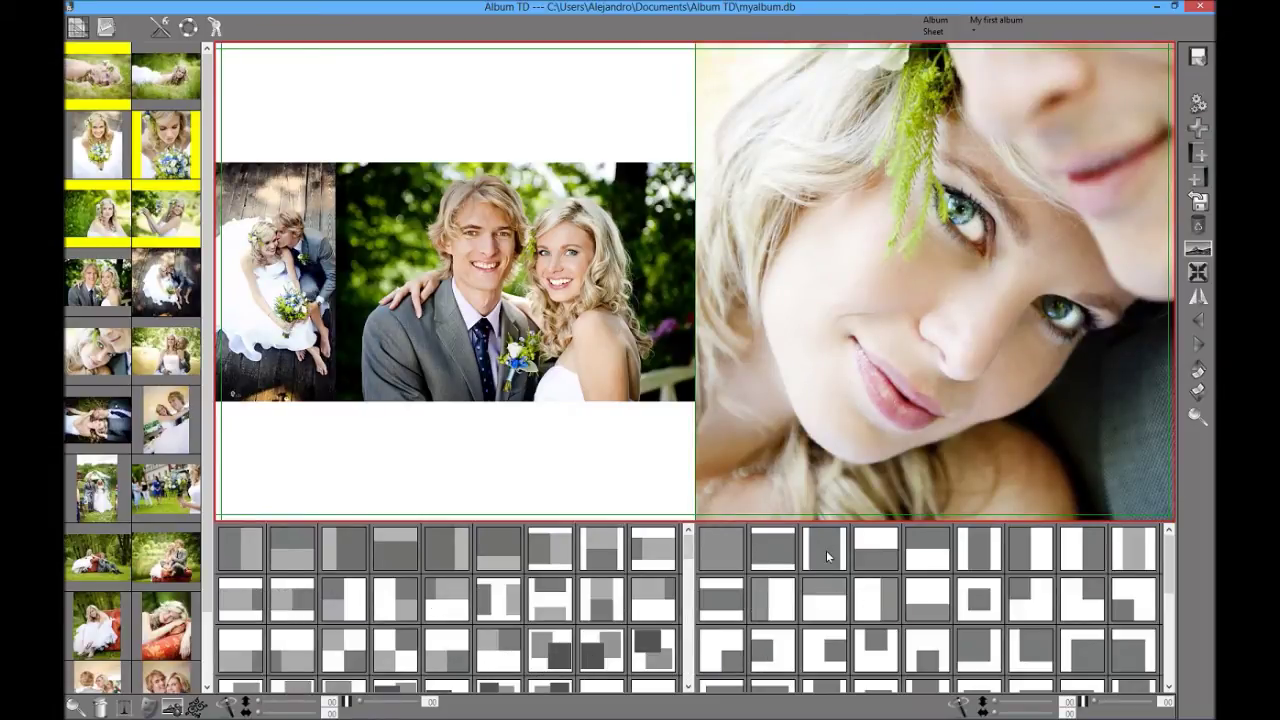
# - Try a side-margin layout on the right page, moving the wooden-floor couple picture there and flipping the sheet back and forth
pyautogui.click(826, 550)
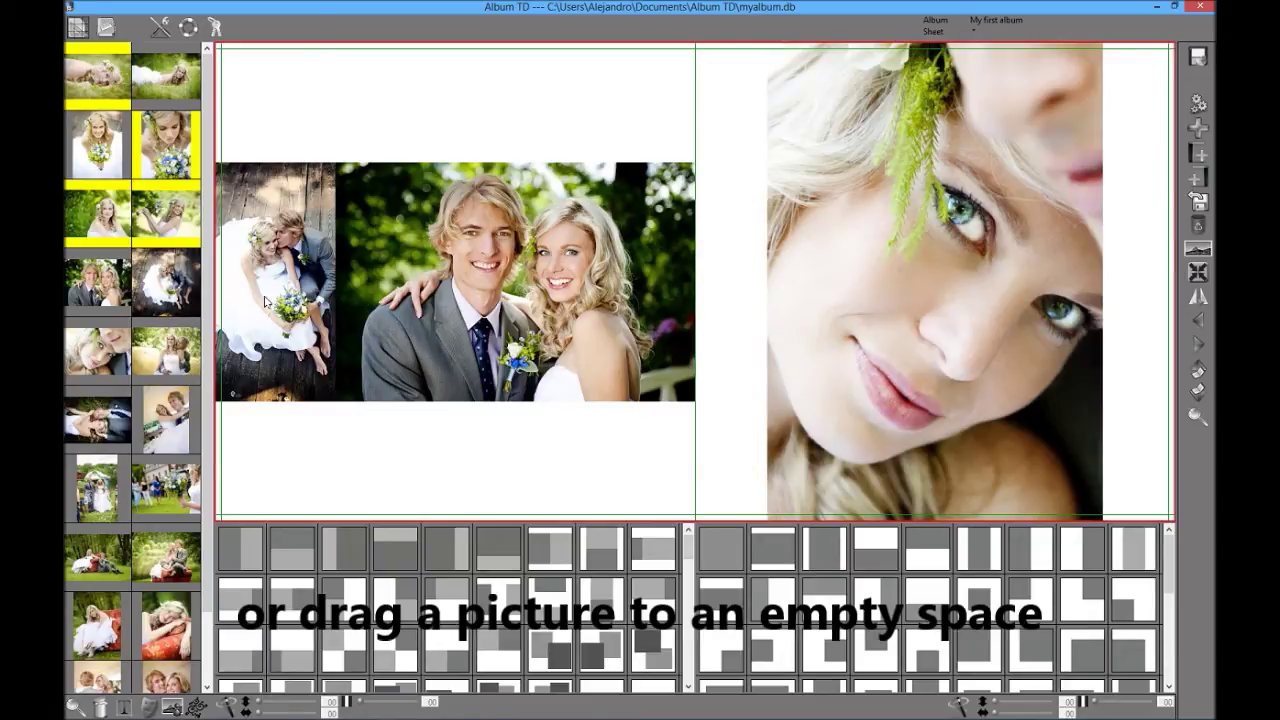
pyautogui.moveTo(270, 301); pyautogui.dragTo(722, 373)
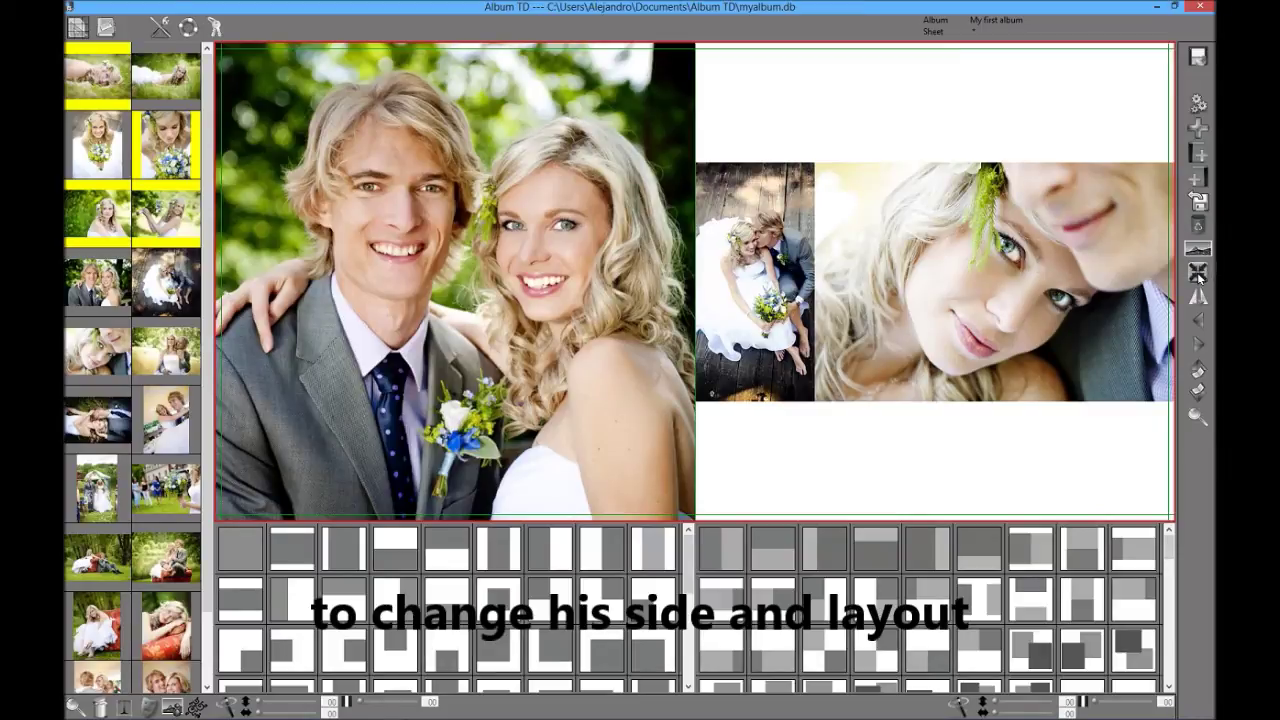
pyautogui.click(1199, 299)
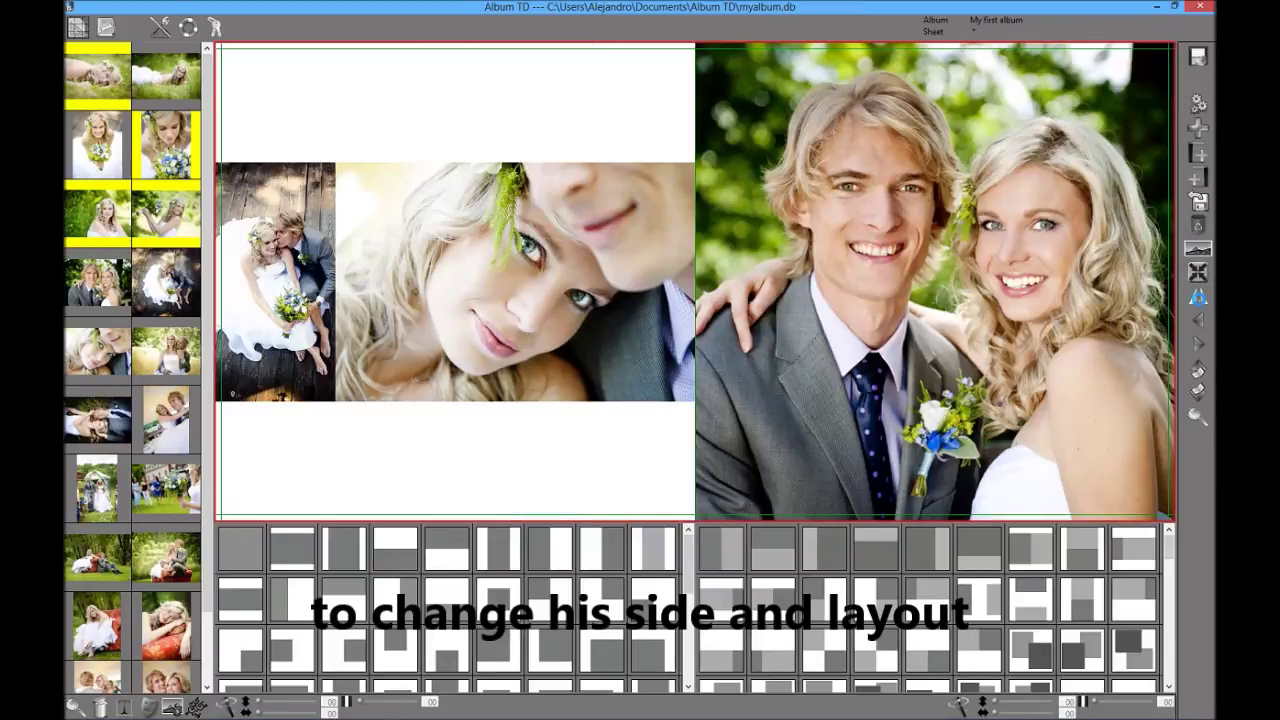
pyautogui.click(1199, 299)
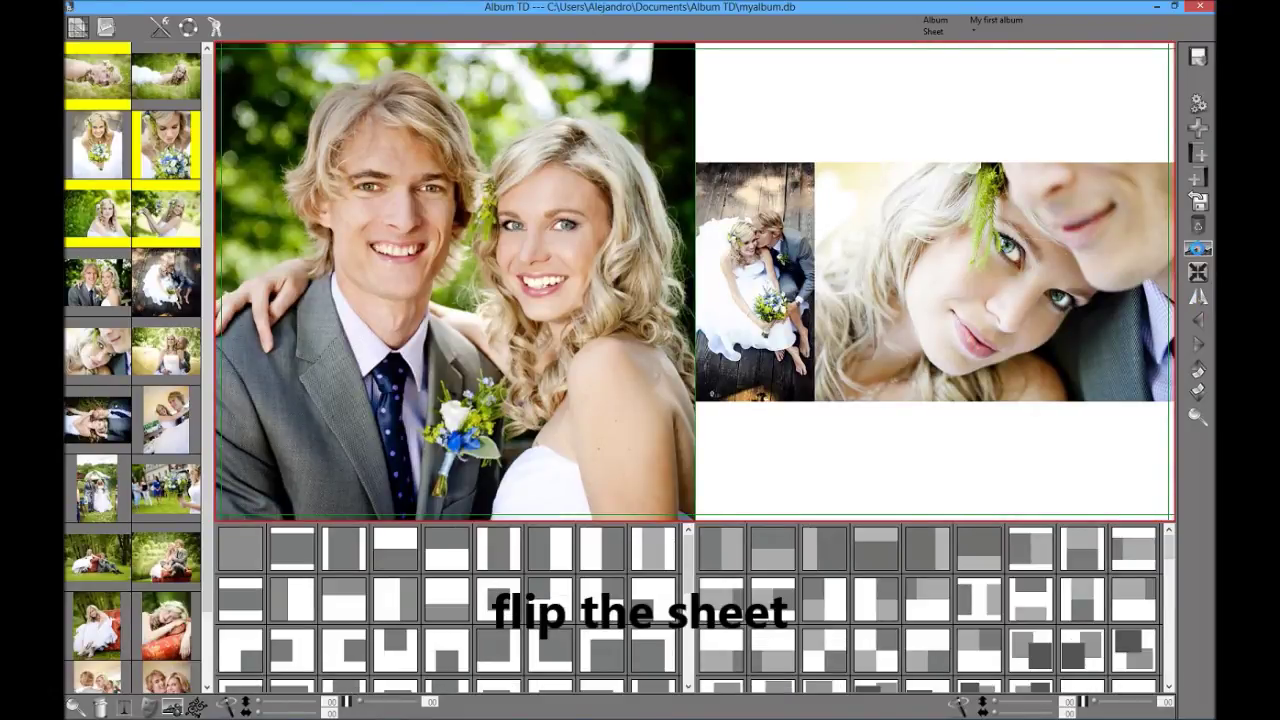
# - Apply a panoramic layout with two stacked pictures beside the large wooden-floor one, using vertical margin 03, horizontal margin 02 and separation 02
pyautogui.click(1199, 249)
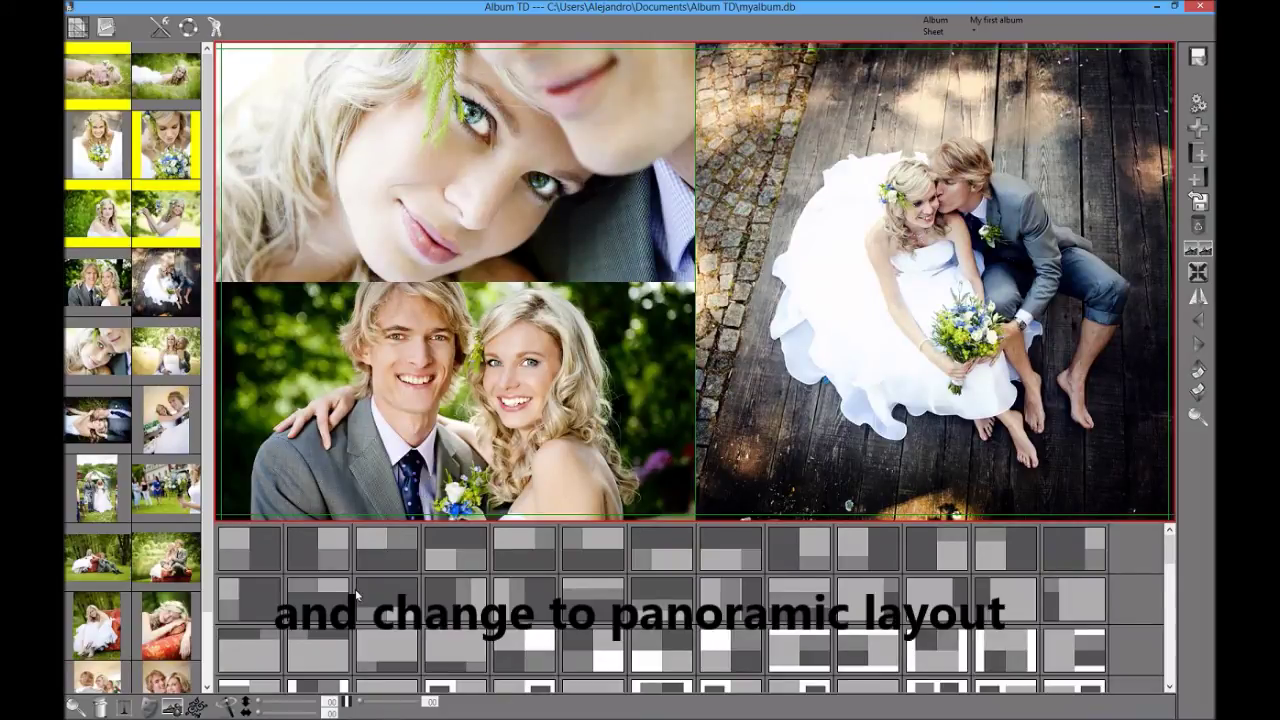
pyautogui.click(260, 604)
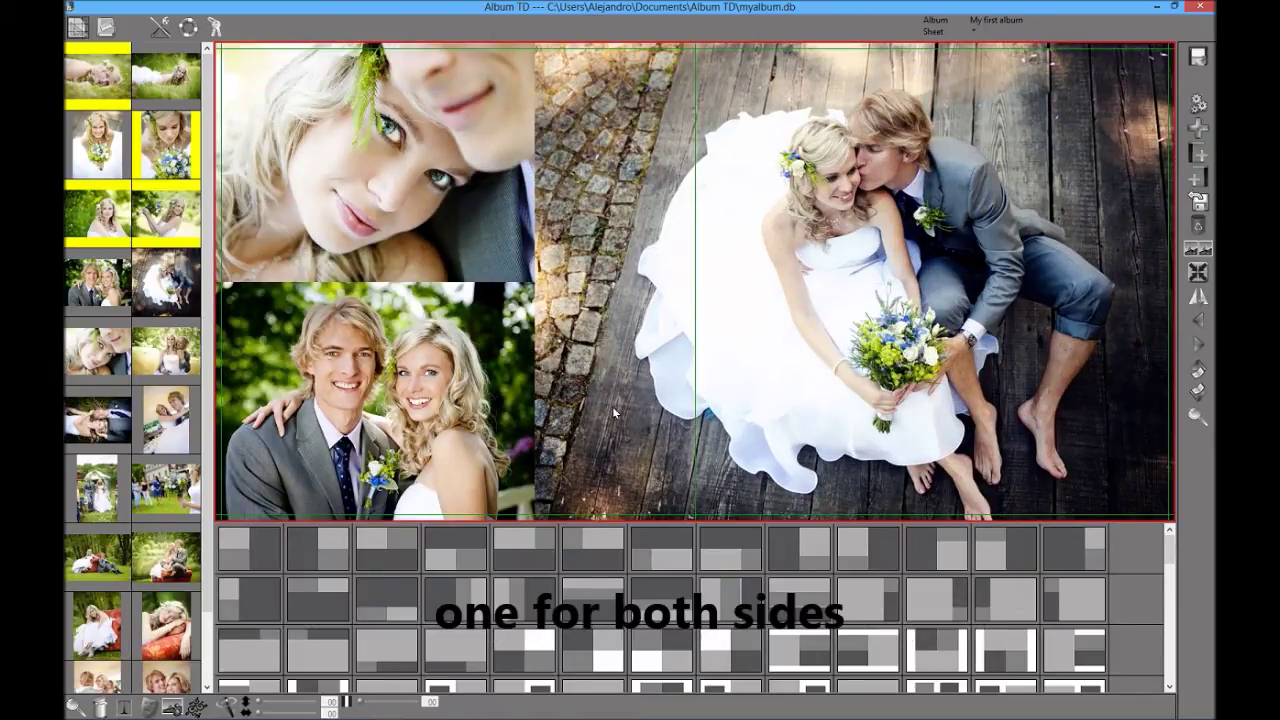
pyautogui.click(266, 704)
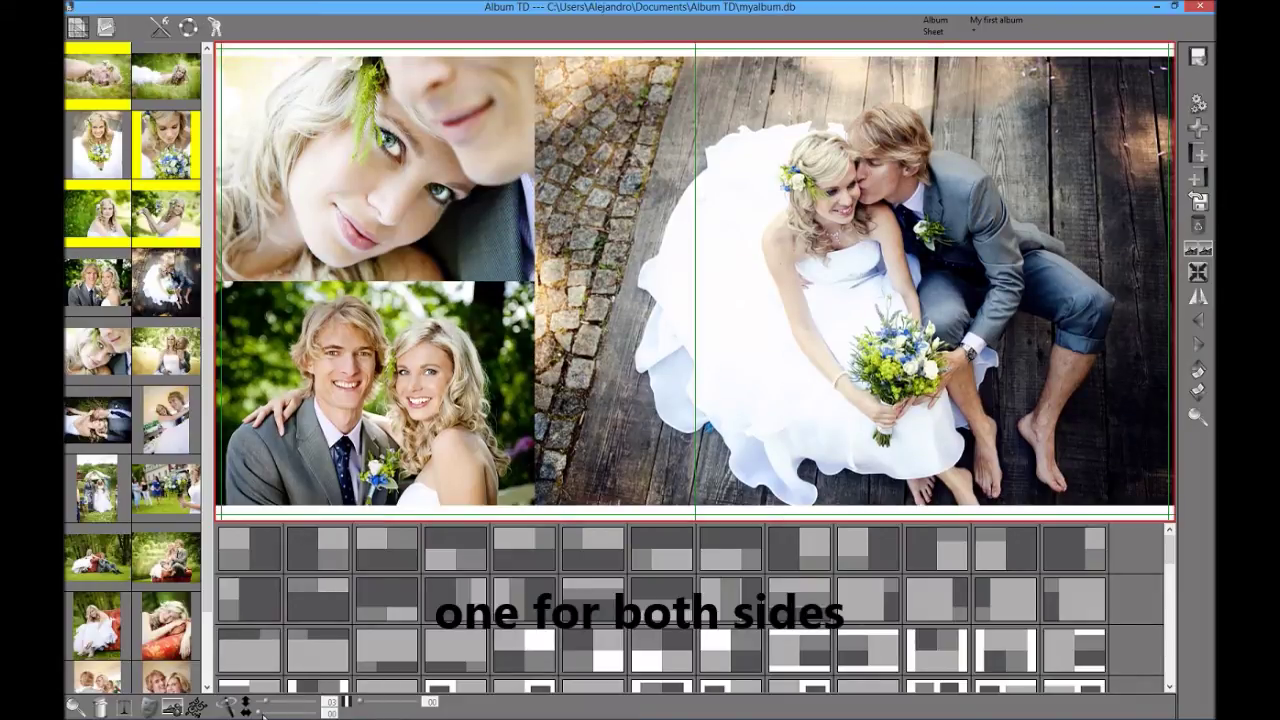
pyautogui.click(262, 710)
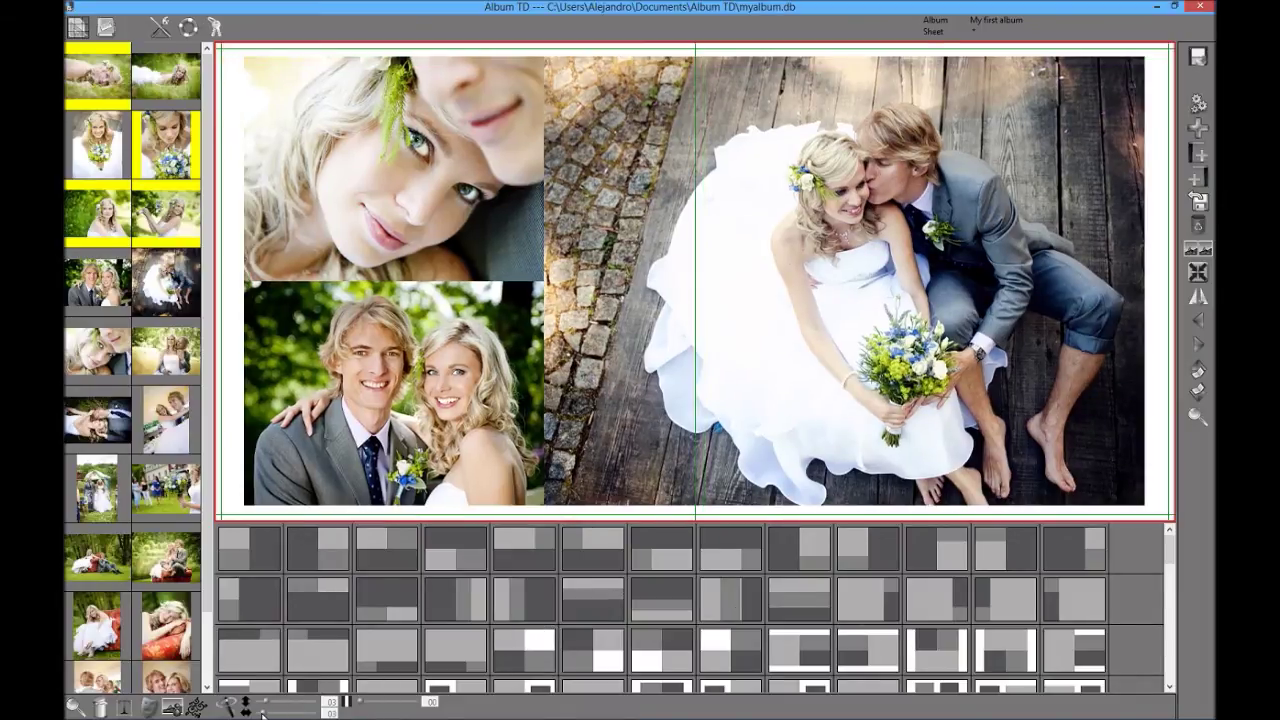
pyautogui.click(365, 706)
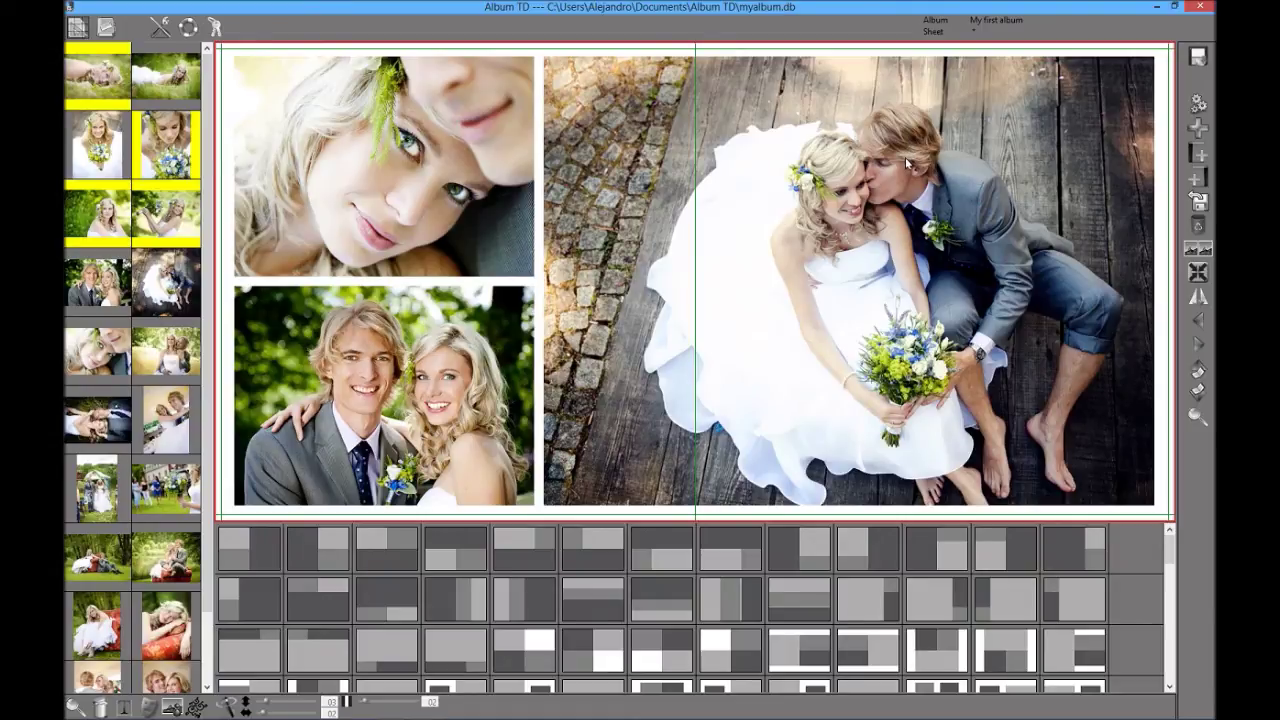
# - Try swapping the first sheet's large bride picture with the second sheet's large couple picture, and restore both to their own sheets
pyautogui.click(78, 31)
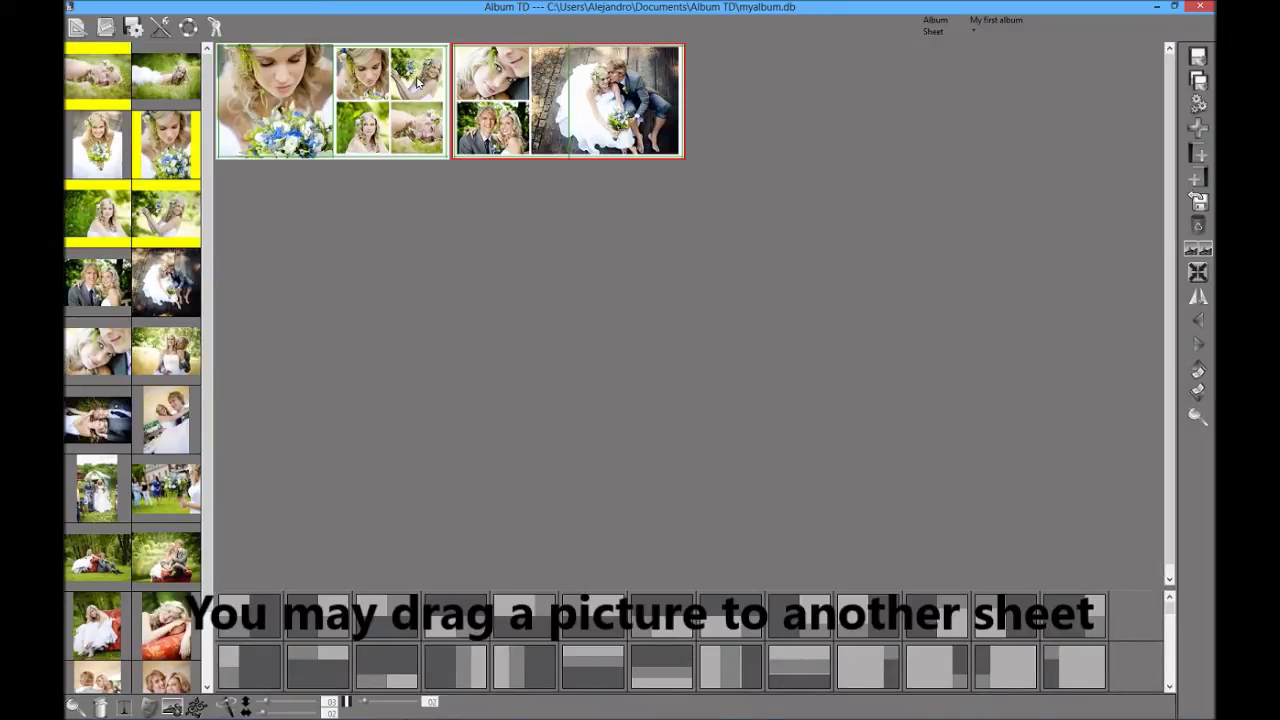
pyautogui.moveTo(255, 100); pyautogui.dragTo(602, 103)
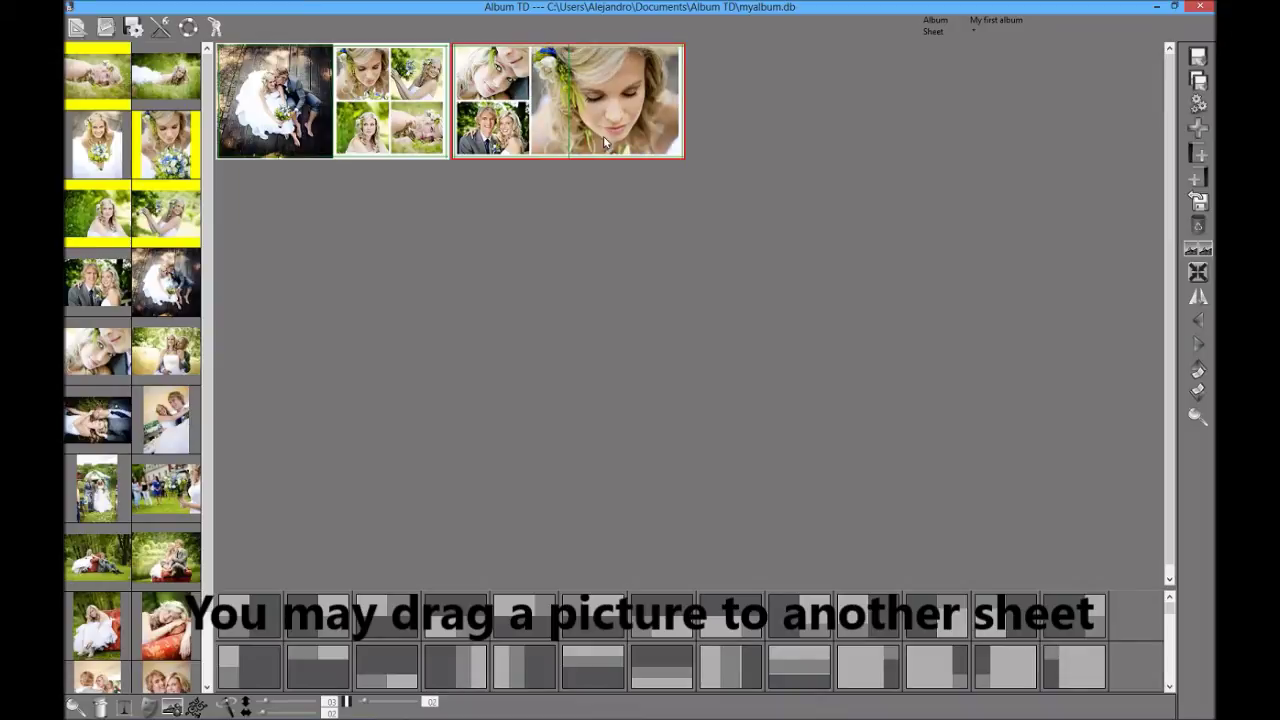
pyautogui.moveTo(278, 100)
pyautogui.mouseDown()
pyautogui.moveTo(605, 112)
pyautogui.moveTo(285, 109)
pyautogui.mouseUp()
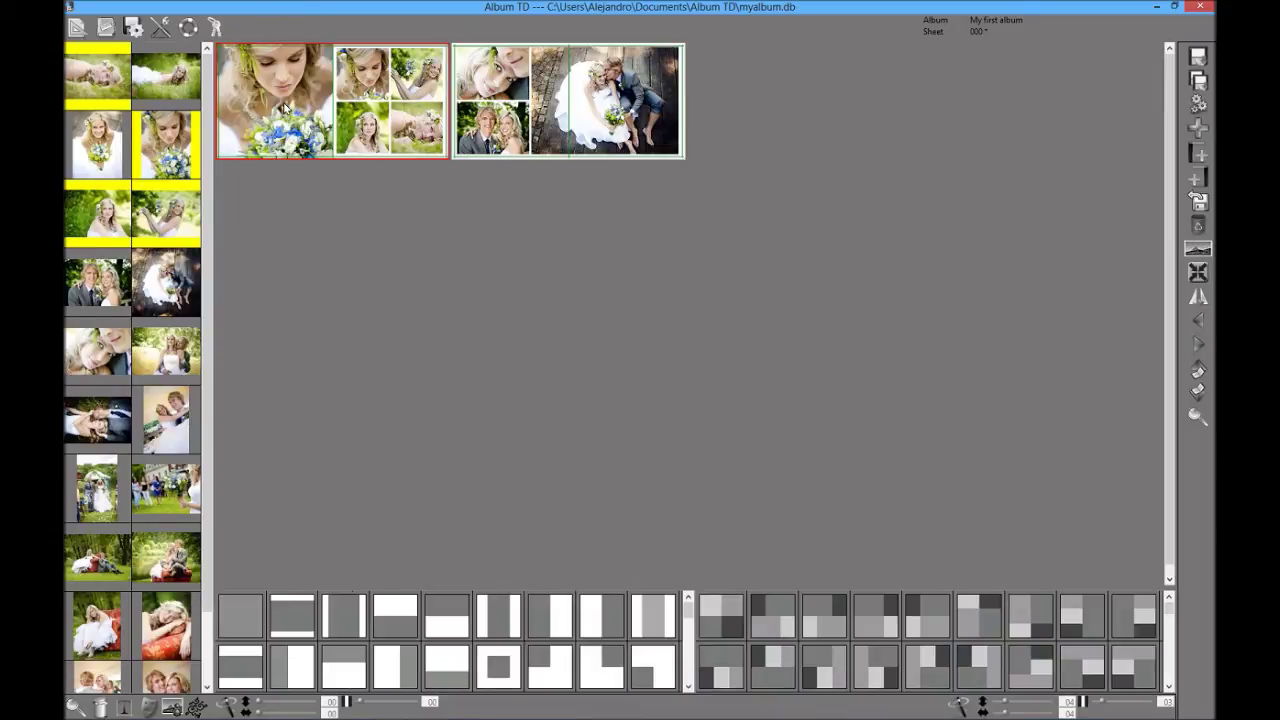
# - Open the second sheet alone and choose black as the frame color for its large wooden-floor couple picture
pyautogui.click(572, 98)
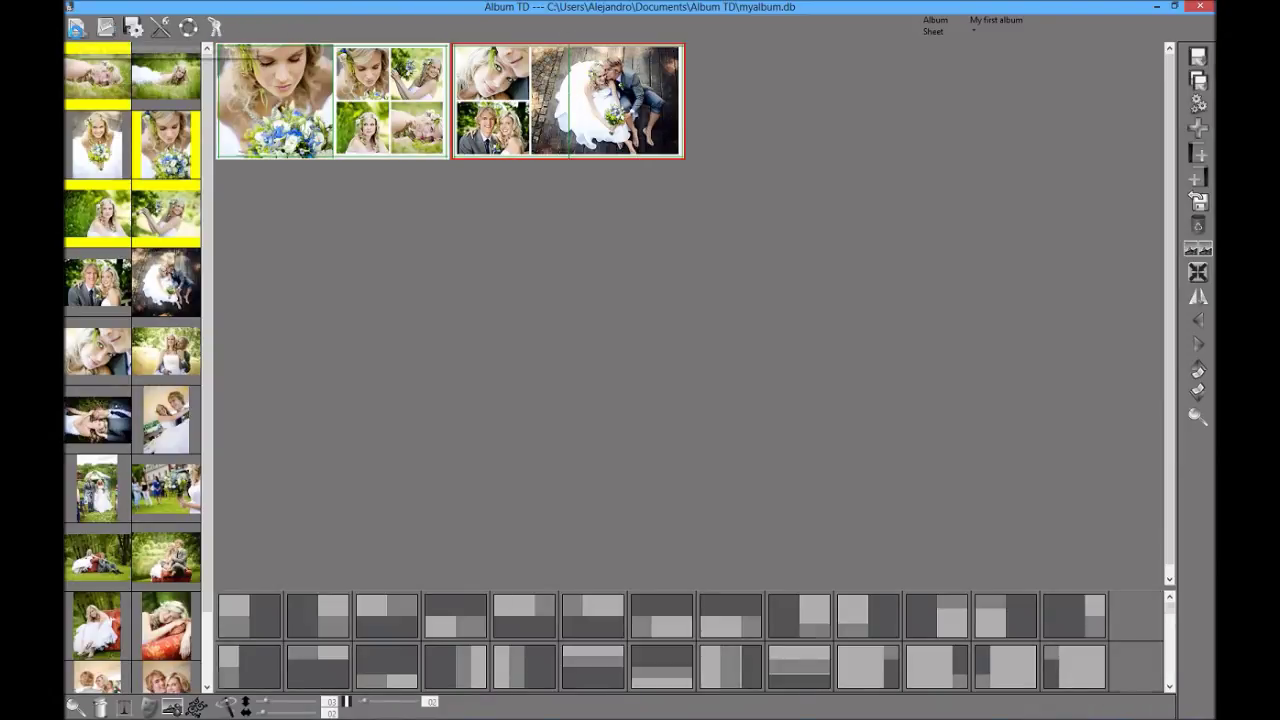
pyautogui.click(79, 32)
pyautogui.rightClick(612, 288)
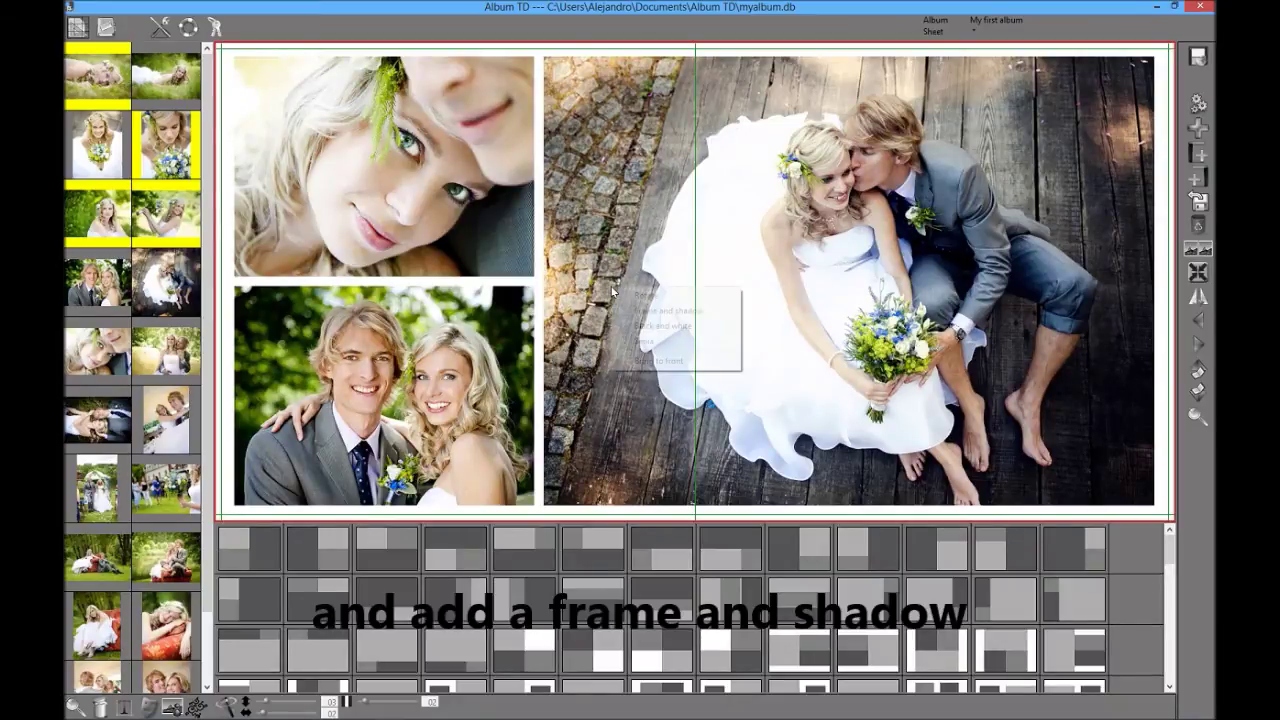
pyautogui.click(650, 312)
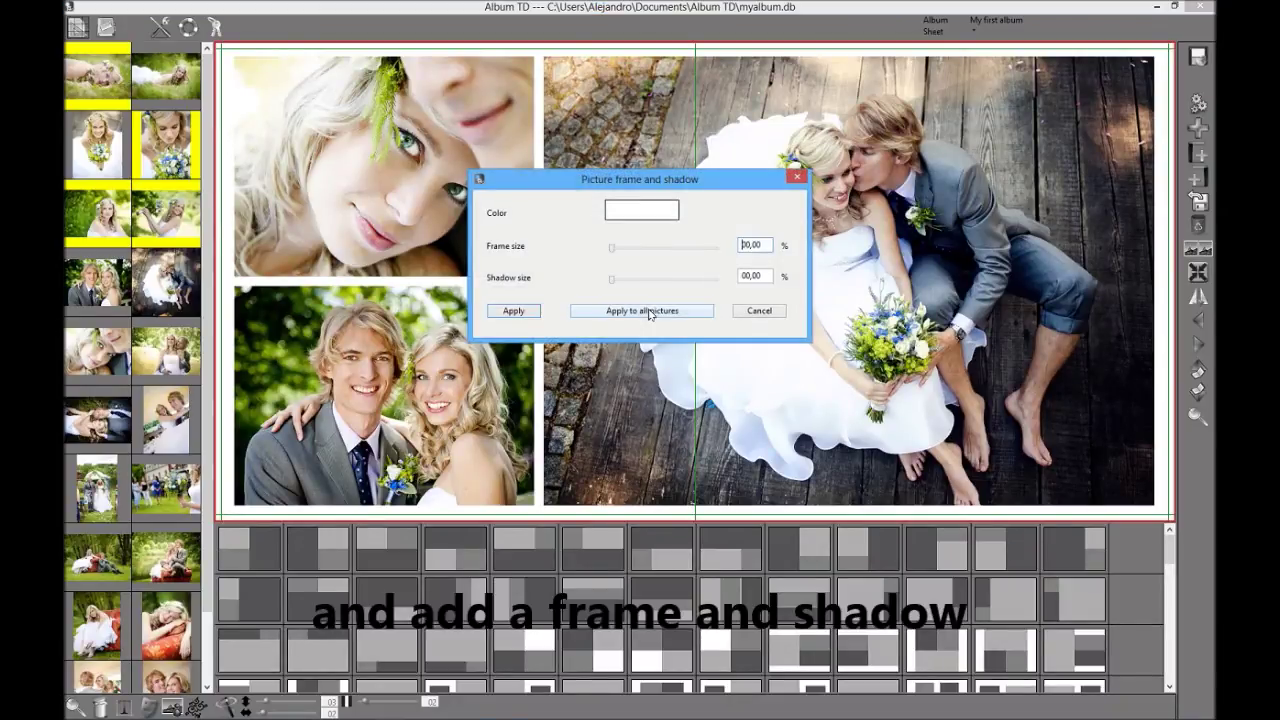
pyautogui.click(635, 213)
pyautogui.click(489, 306)
pyautogui.click(503, 401)
# - Give the picture a thin frame and a small shadow, and apply both to all pictures on the sheet
pyautogui.moveTo(613, 252); pyautogui.dragTo(617, 252)
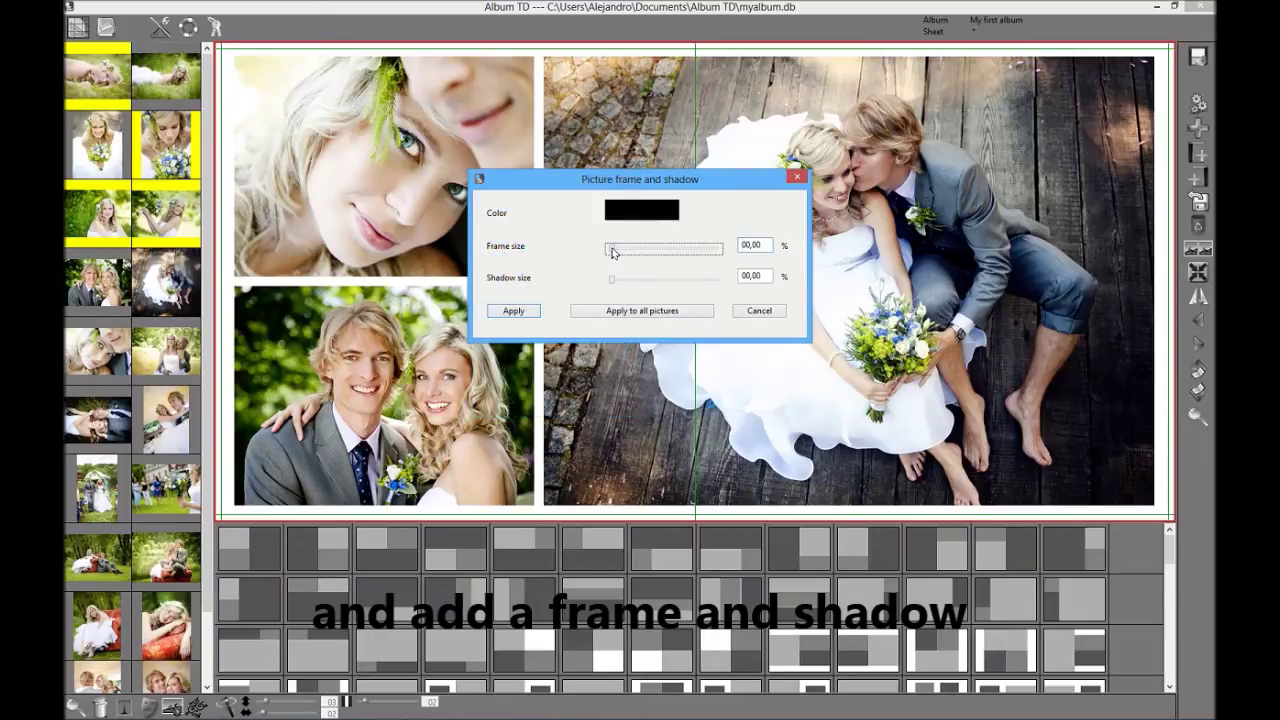
pyautogui.moveTo(612, 284); pyautogui.dragTo(627, 286)
pyautogui.click(620, 252)
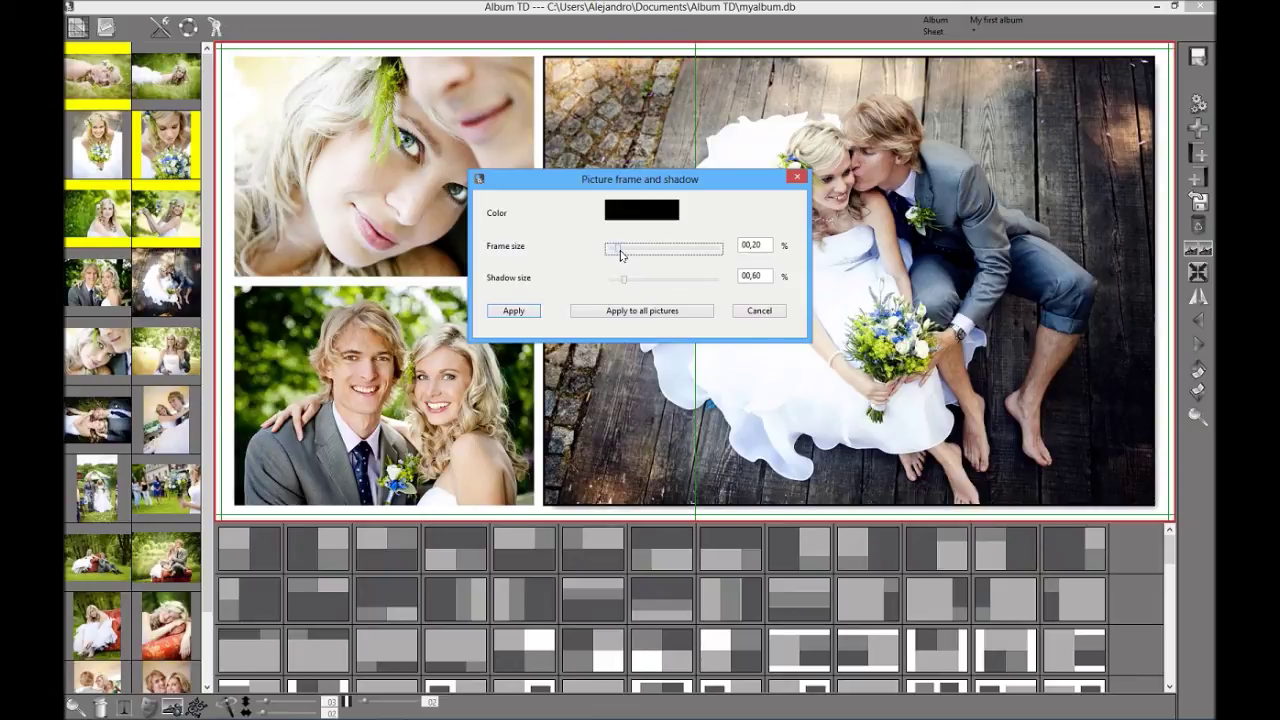
pyautogui.moveTo(620, 254); pyautogui.dragTo(628, 285)
pyautogui.click(640, 313)
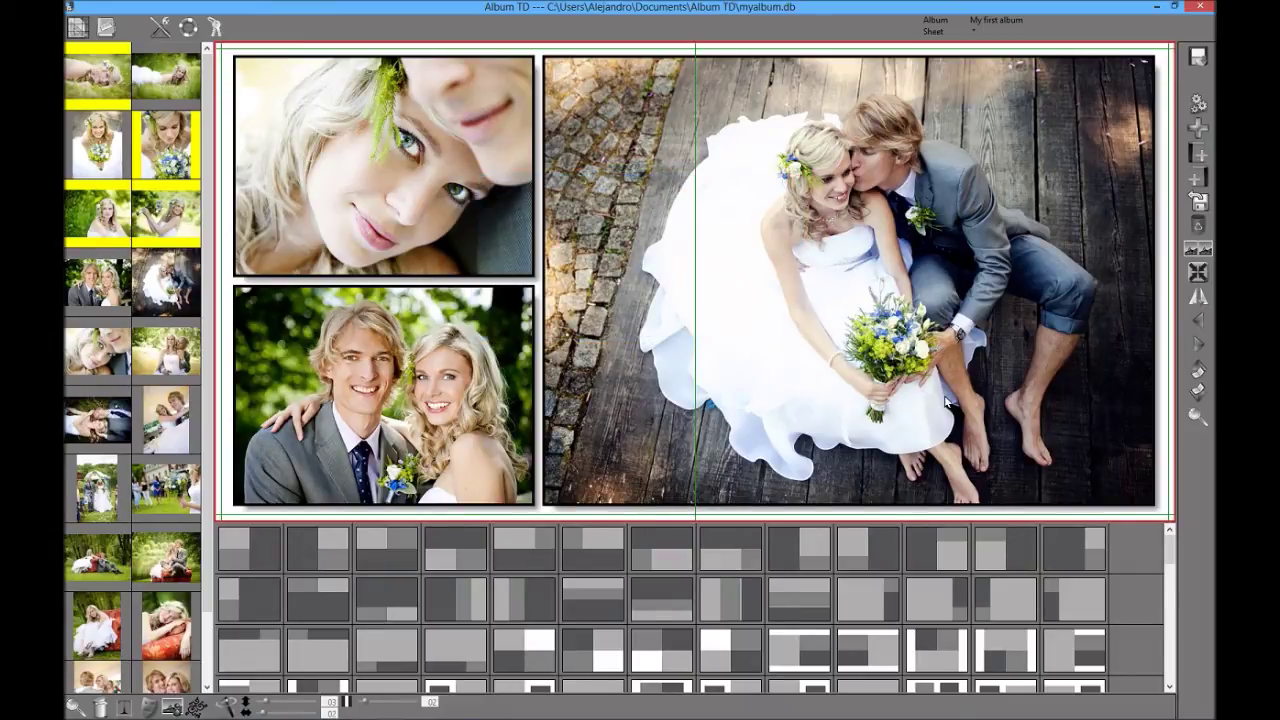
# - Add a third sheet and place all pictures from the first one through the bride resting on the red sofa on its left page
pyautogui.click(82, 34)
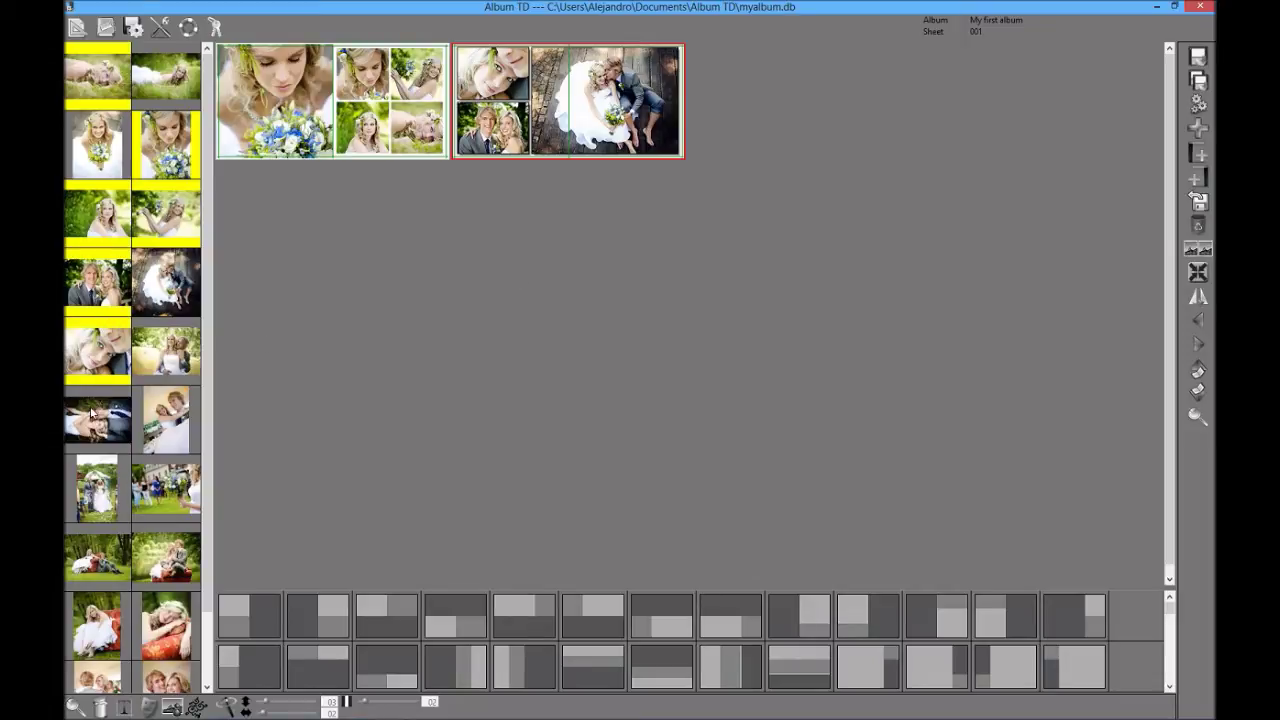
pyautogui.click(1199, 129)
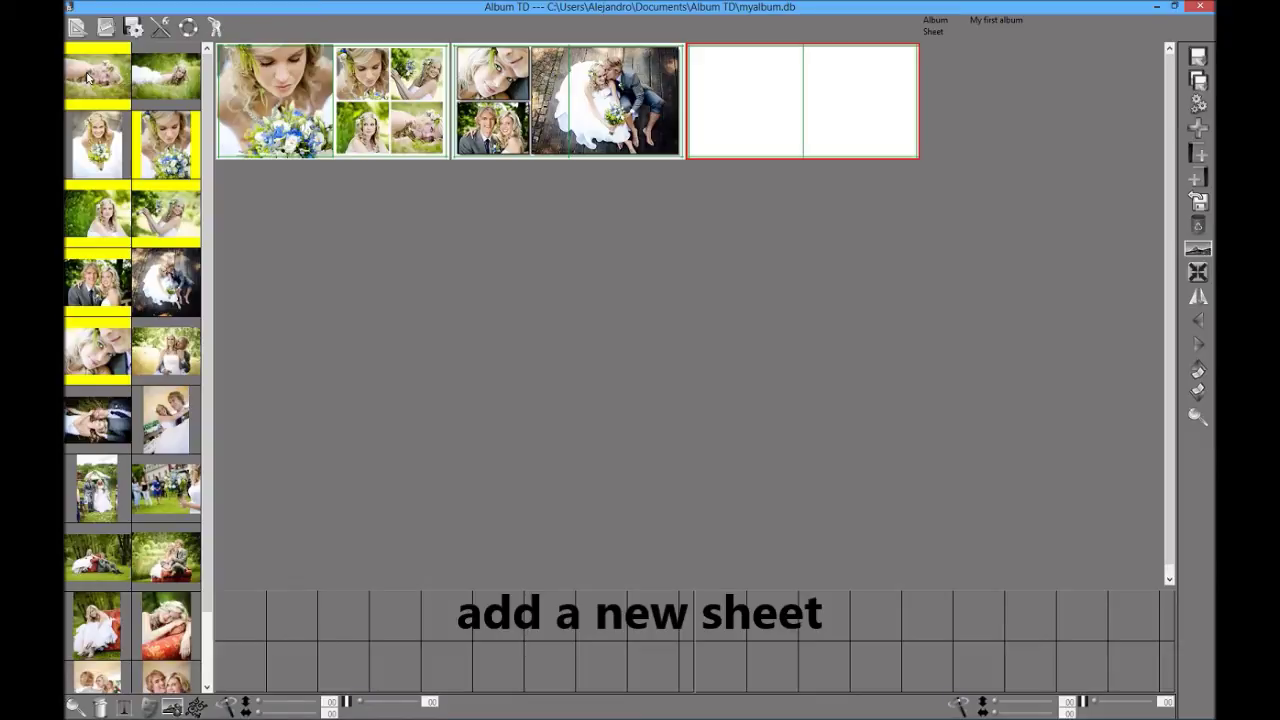
pyautogui.scroll(-1, 150, 512)
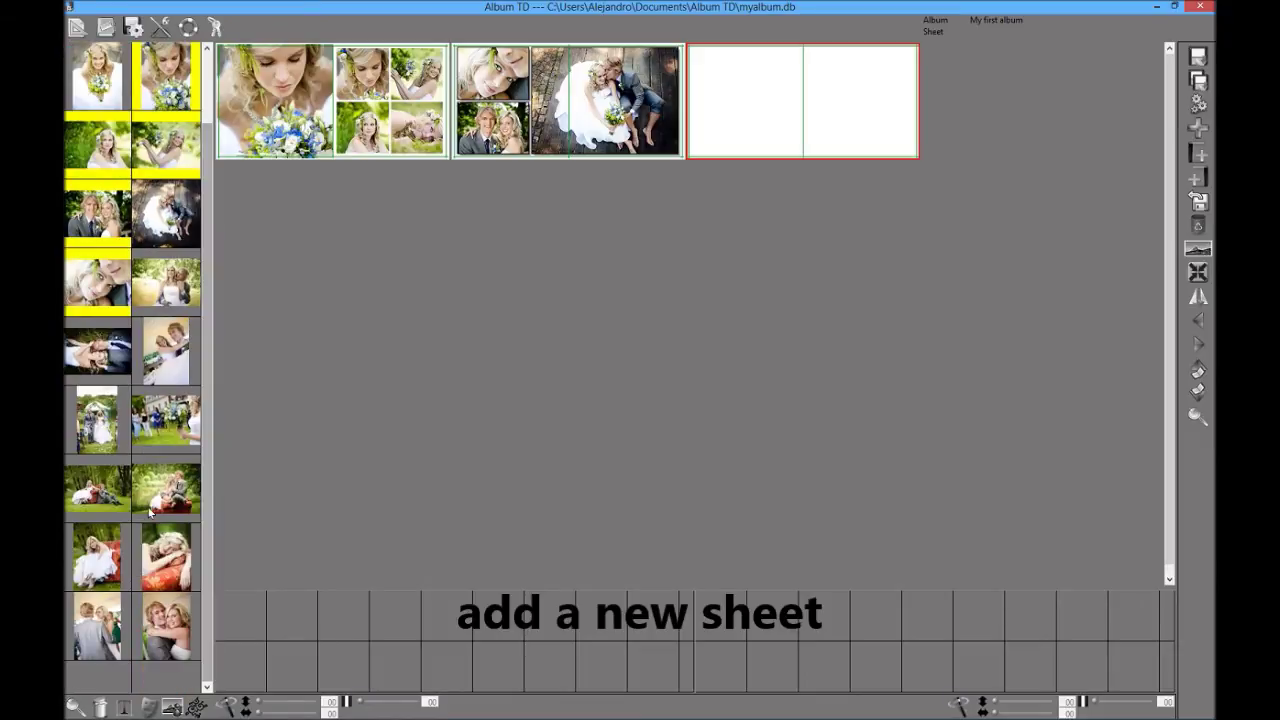
pyautogui.keyDown('shift'); pyautogui.click(172, 556); pyautogui.keyUp('shift')
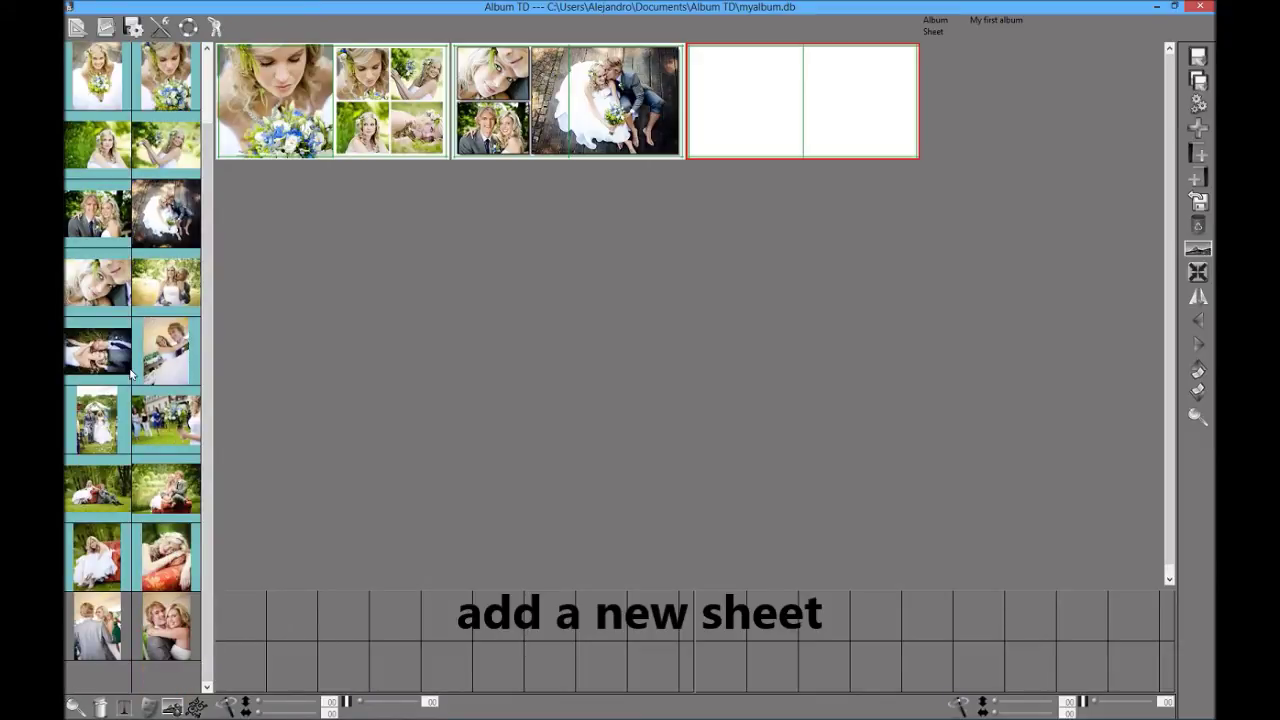
pyautogui.moveTo(114, 372); pyautogui.dragTo(778, 114)
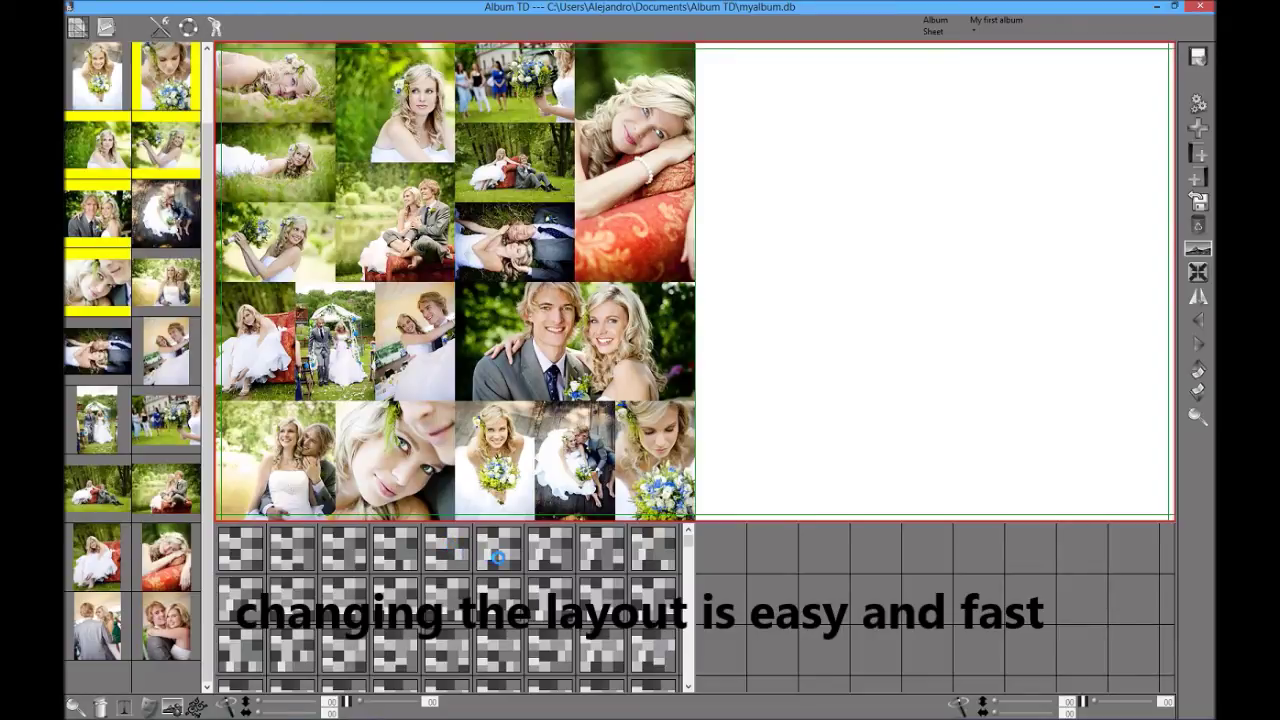
# - Choose another layout for the left page, move the bride resting on the red sofa to the right page, and make her fill it
pyautogui.click(545, 597)
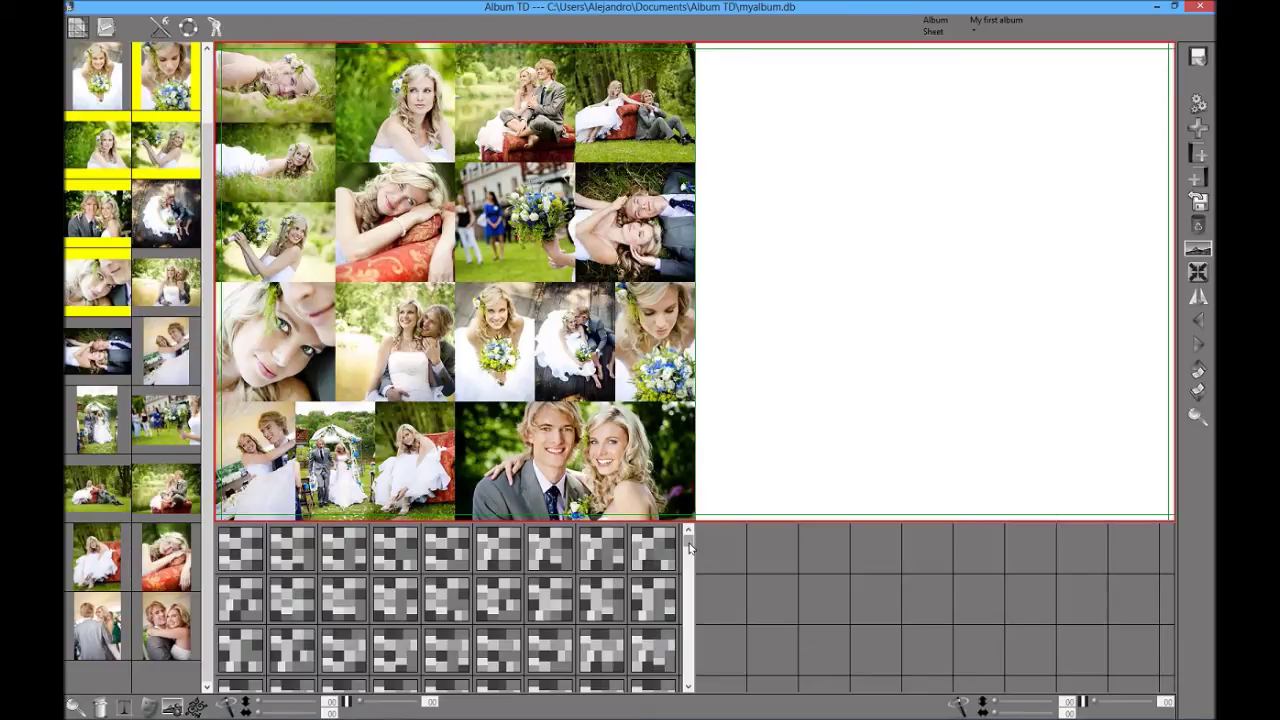
pyautogui.moveTo(420, 230); pyautogui.dragTo(827, 293)
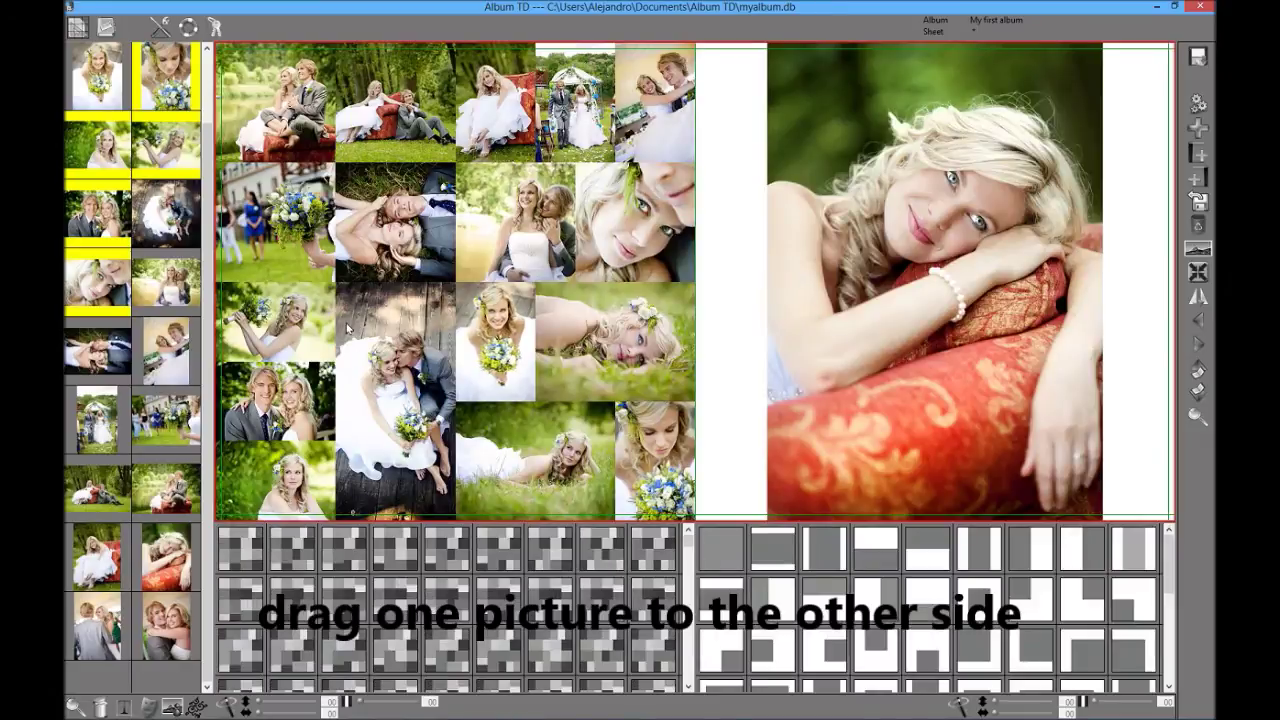
pyautogui.click(716, 550)
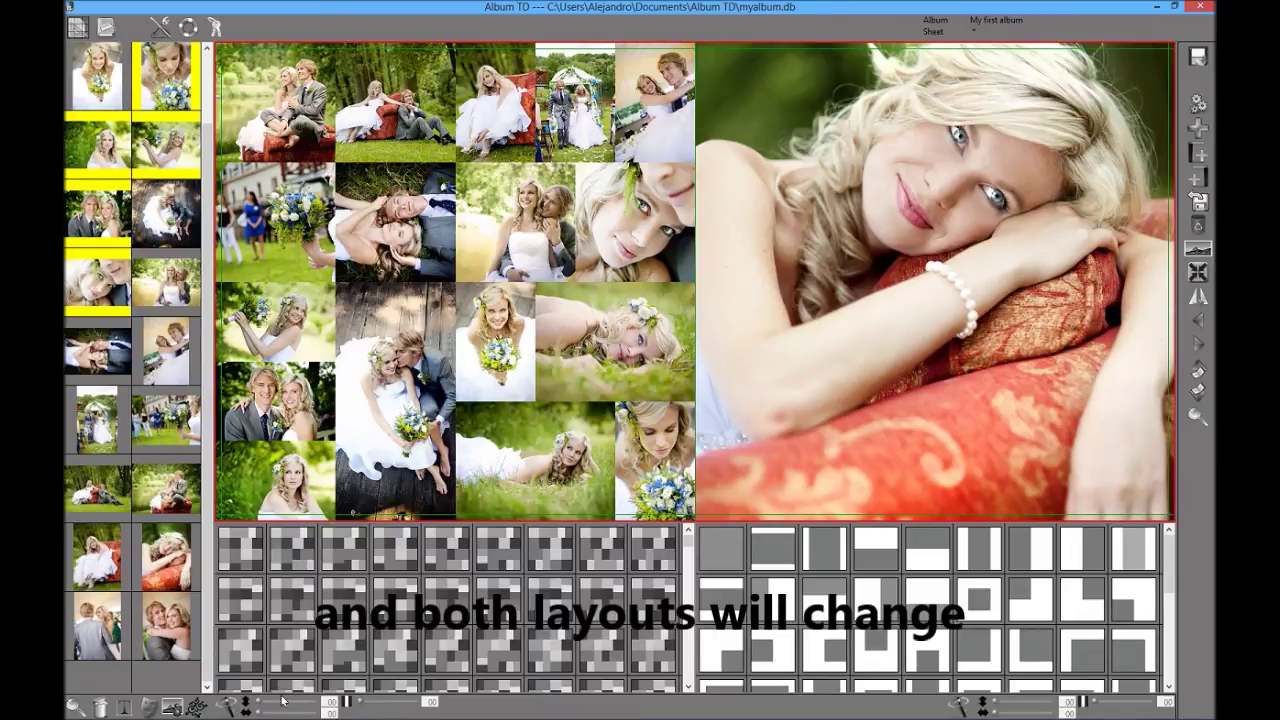
# - Set the spacing between the left page's pictures to 02 and give the right page the layout with a small centered square
pyautogui.click(367, 707)
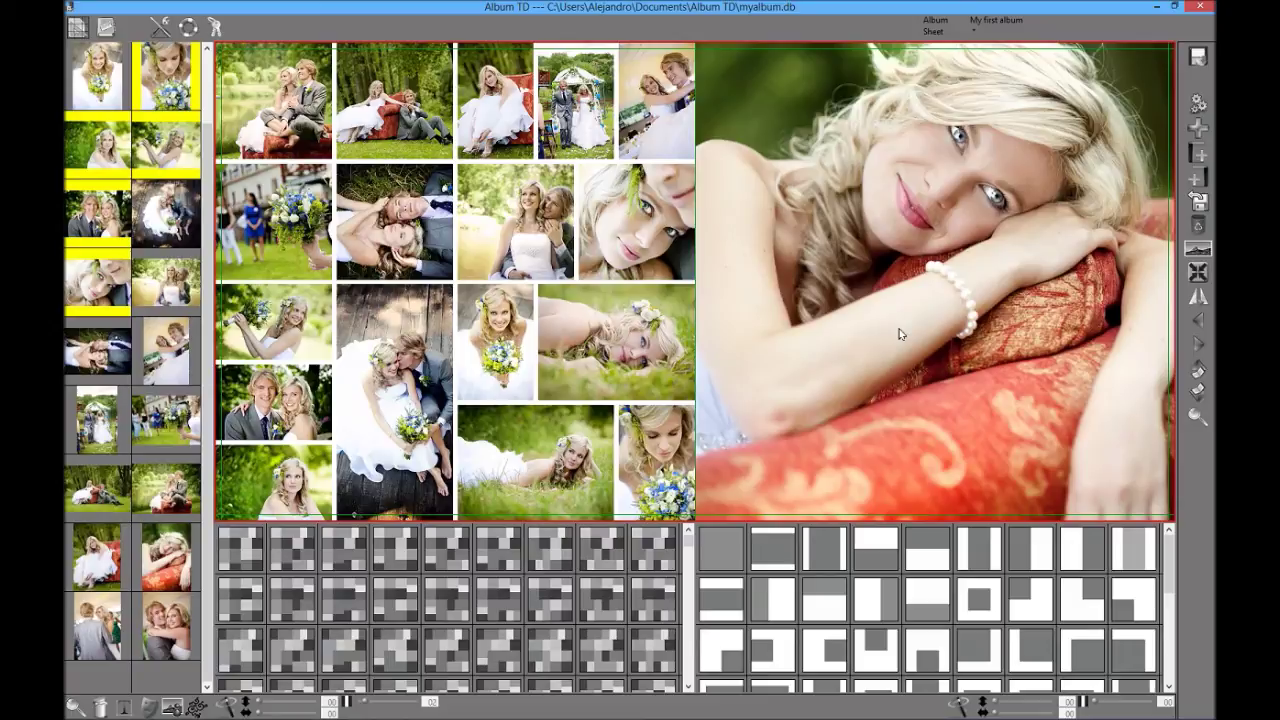
pyautogui.click(980, 600)
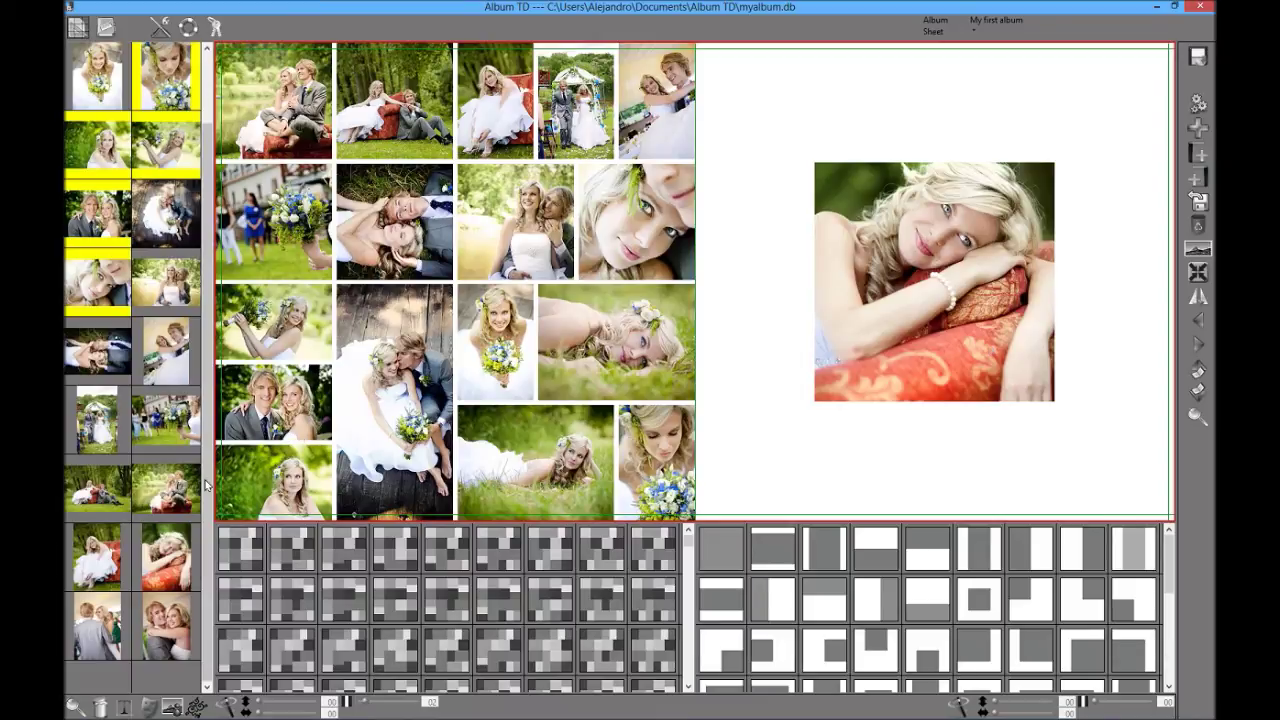
# - Try an orange textured background with reduced opacity across the third sheet, and remove it again
pyautogui.click(172, 707)
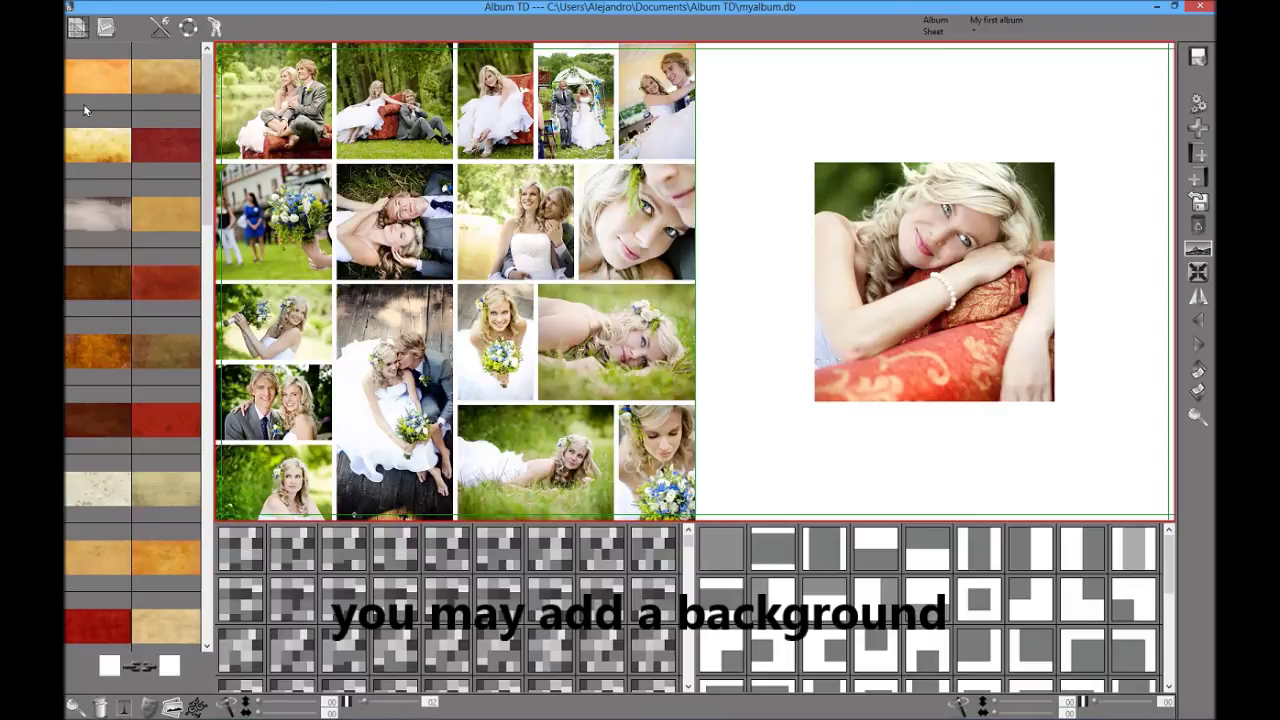
pyautogui.moveTo(163, 108); pyautogui.dragTo(726, 258)
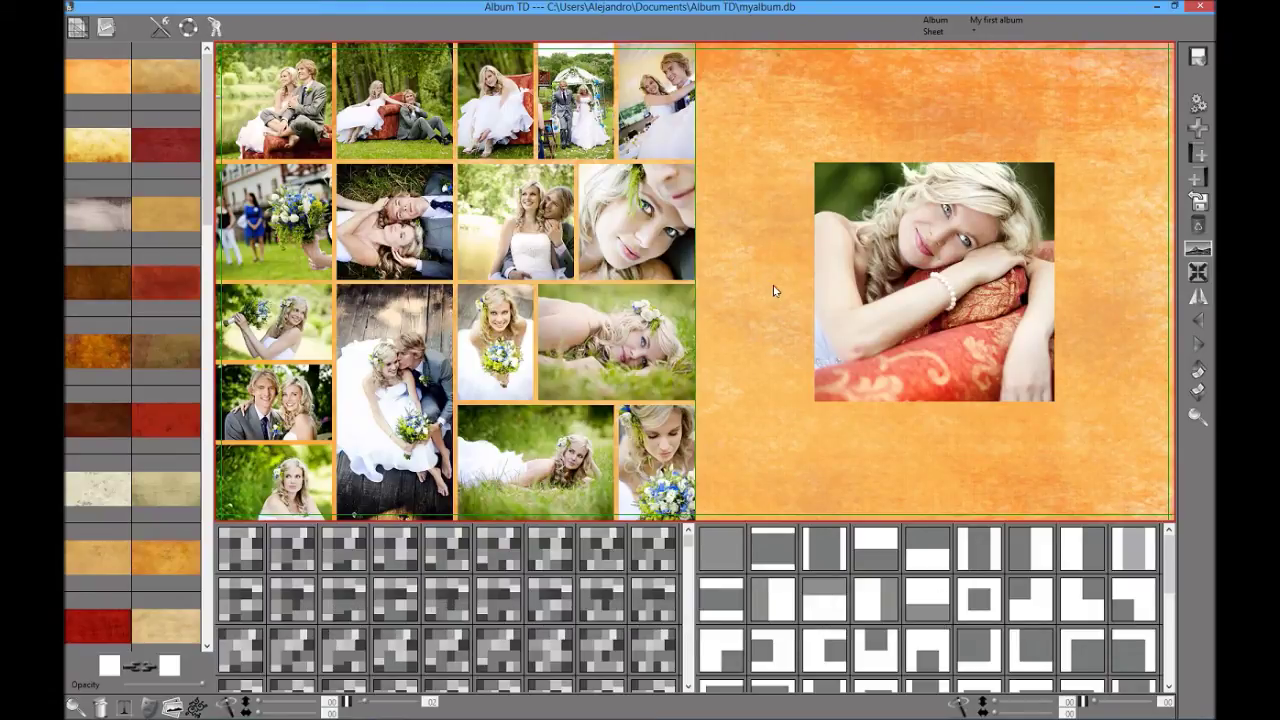
pyautogui.moveTo(199, 685); pyautogui.dragTo(158, 686)
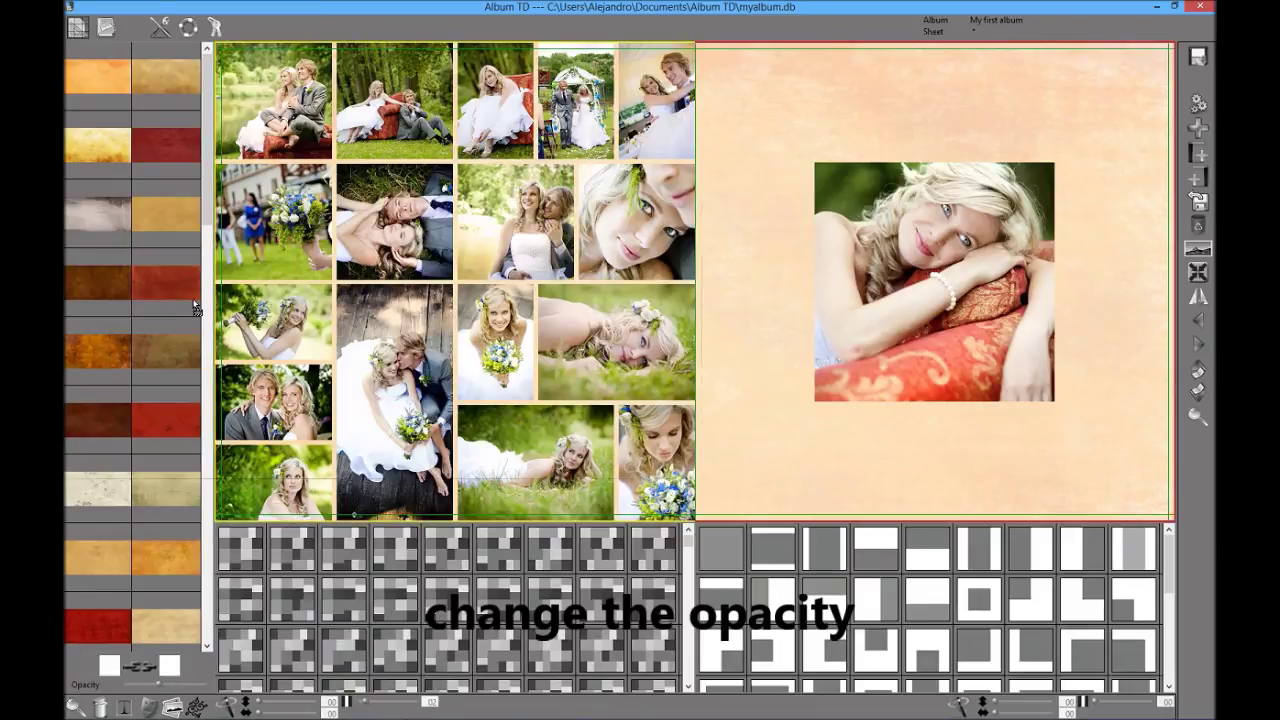
pyautogui.click(134, 288)
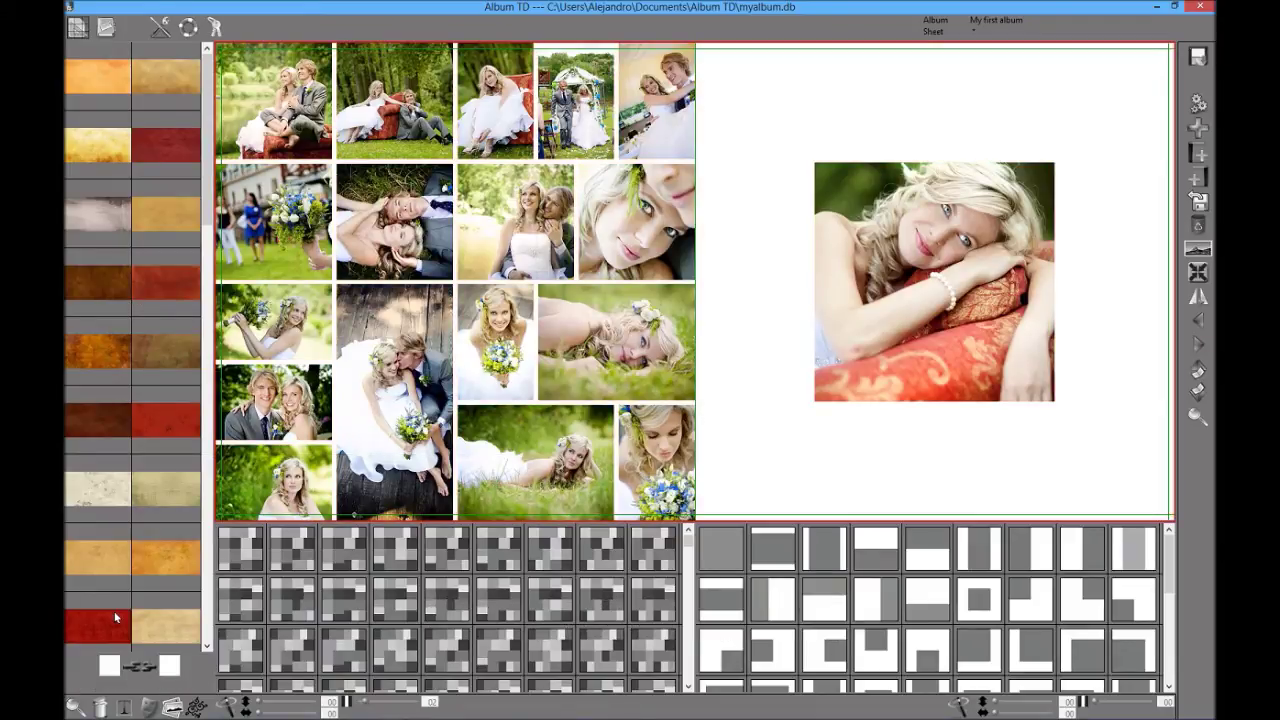
# - Set the left page's background color to black and link both sides so the right page gets the same color
pyautogui.click(115, 665)
pyautogui.click(80, 134)
pyautogui.click(92, 226)
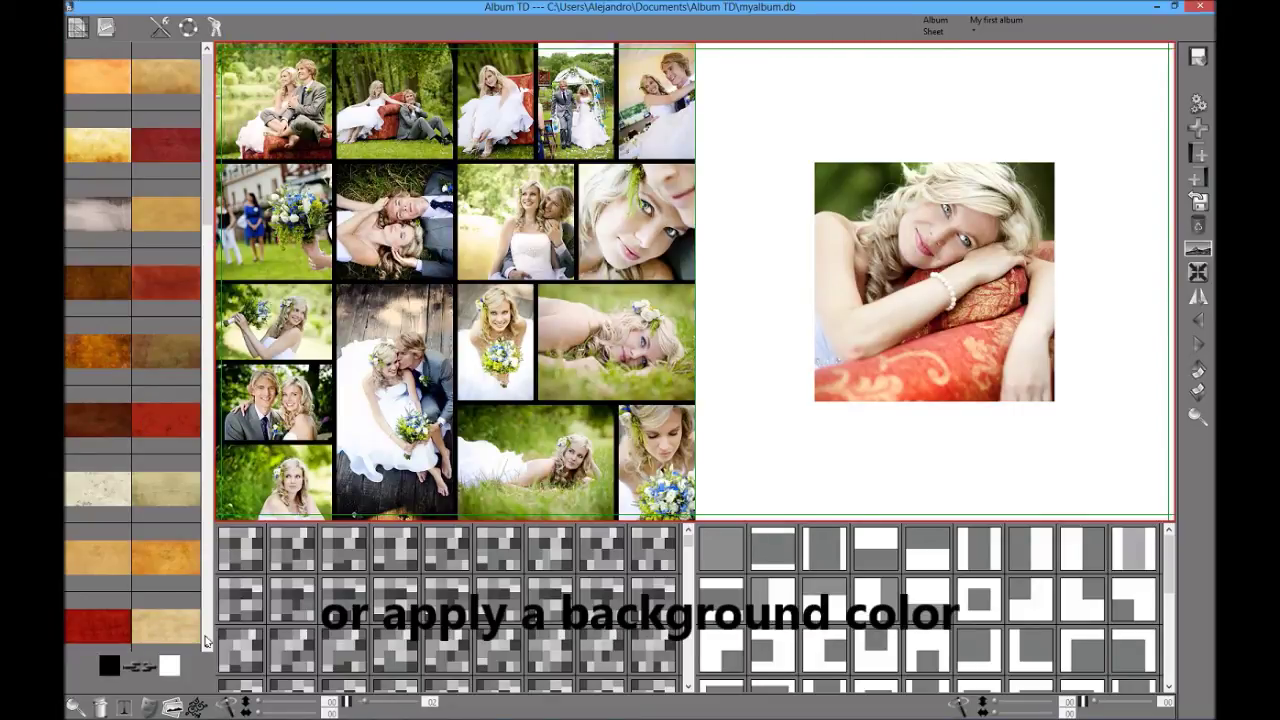
pyautogui.click(140, 668)
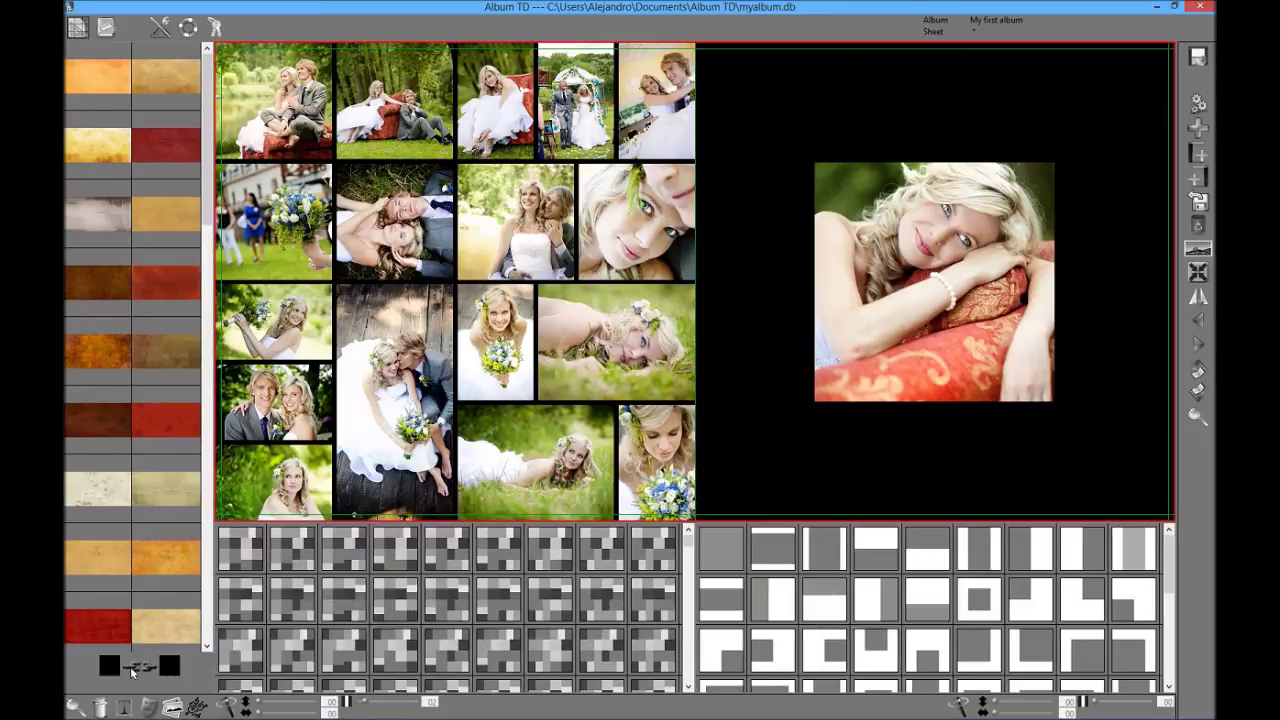
# - Change only the left page's background color to white
pyautogui.click(111, 667)
pyautogui.click(205, 131)
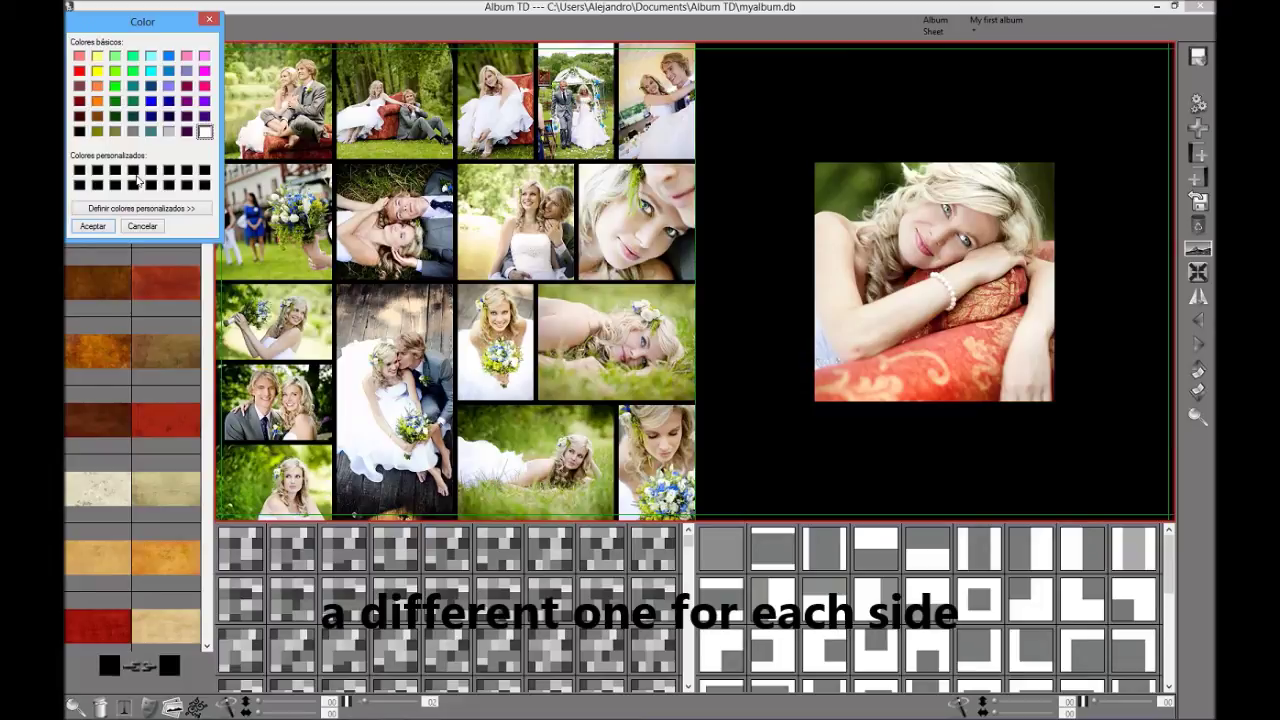
pyautogui.click(92, 226)
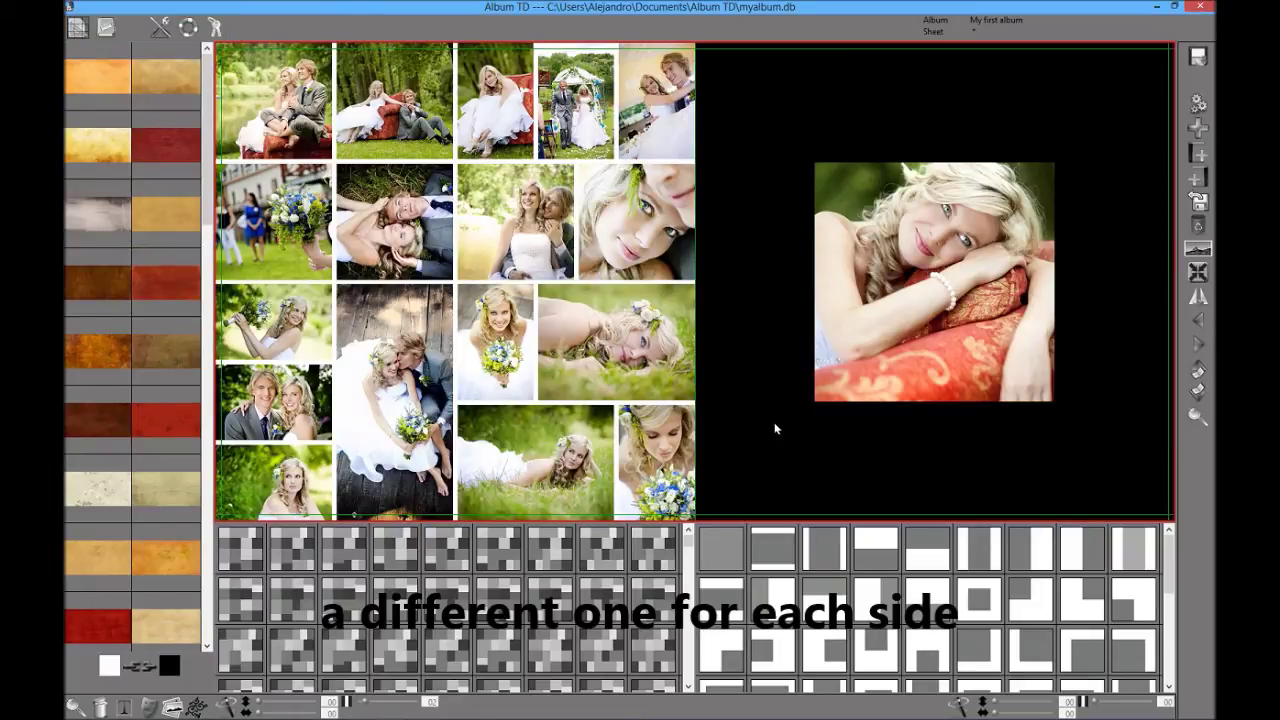
# - Add a fourth sheet with the two couple-on-sofa pictures and the seated bride on its left page and the resting bride on its right
pyautogui.click(75, 27)
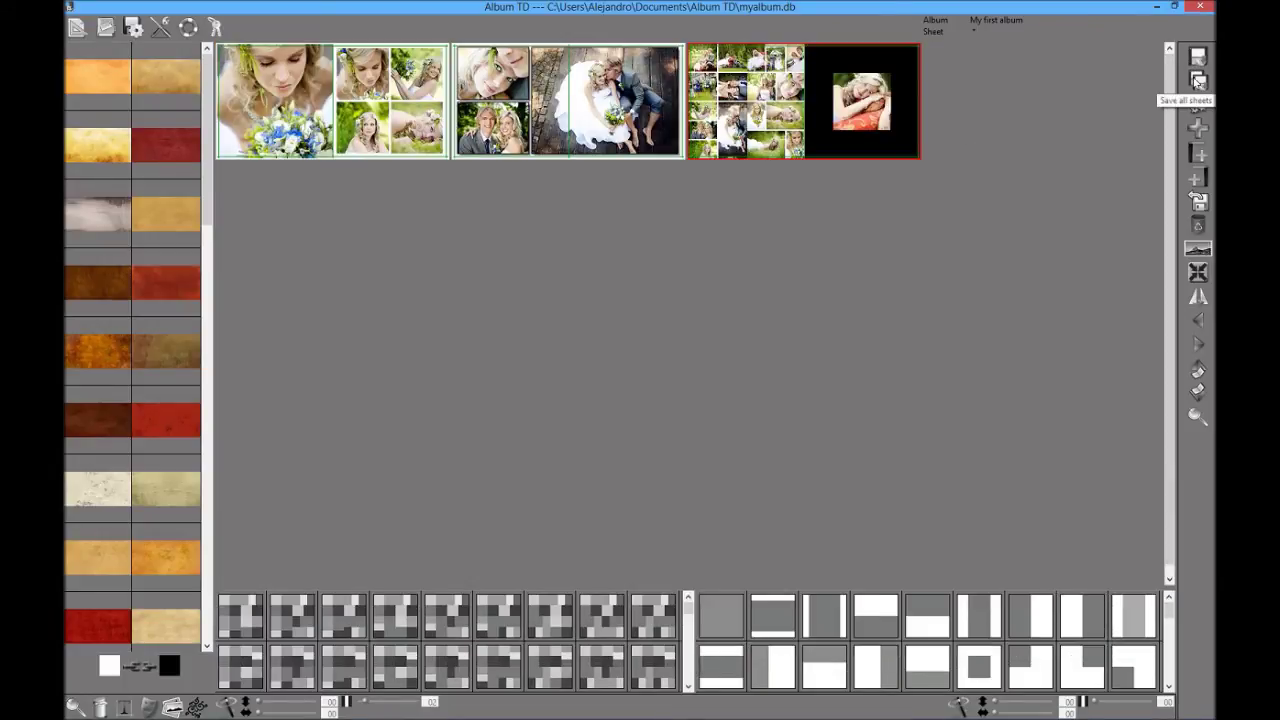
pyautogui.click(1198, 128)
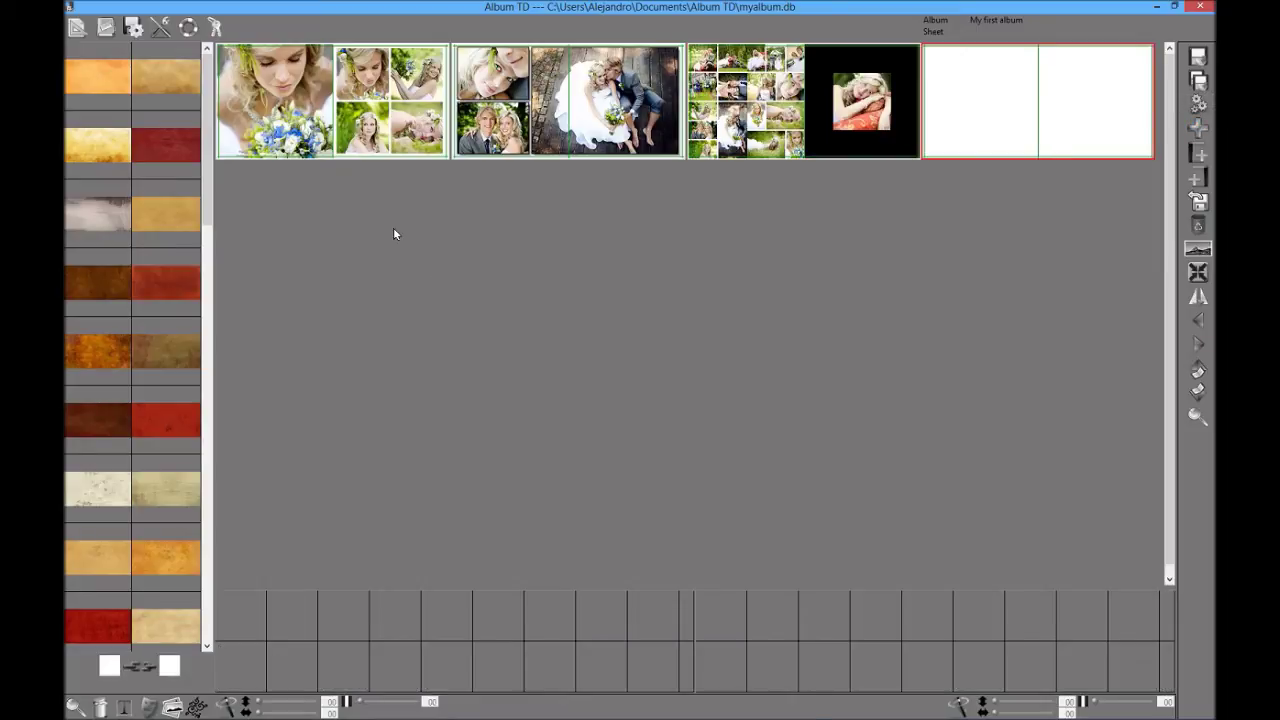
pyautogui.click(170, 707)
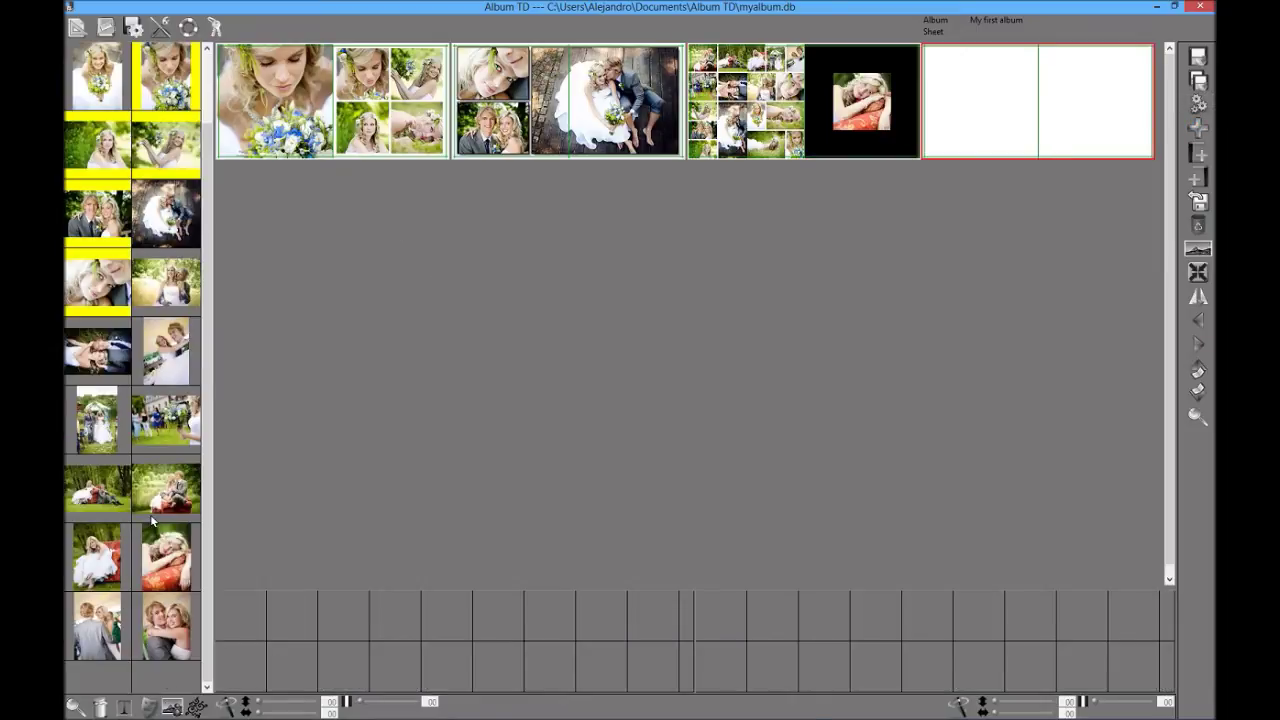
pyautogui.click(96, 498)
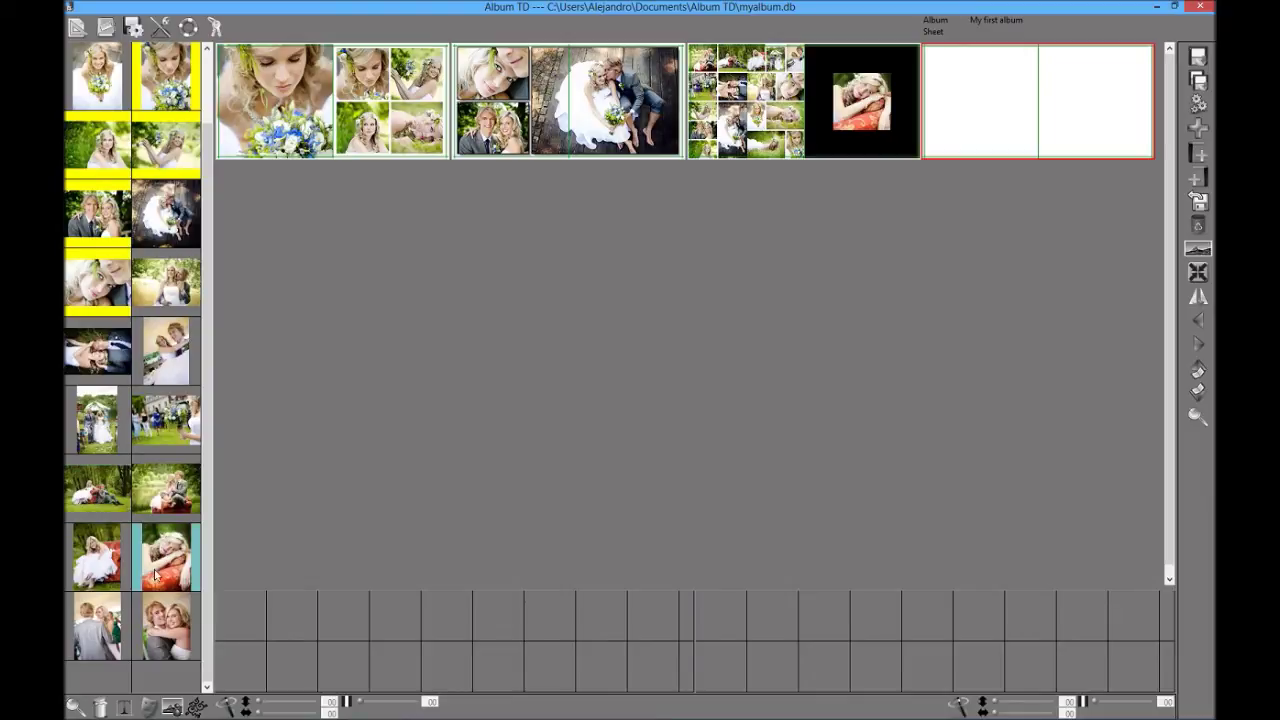
pyautogui.moveTo(96, 560); pyautogui.dragTo(945, 118)
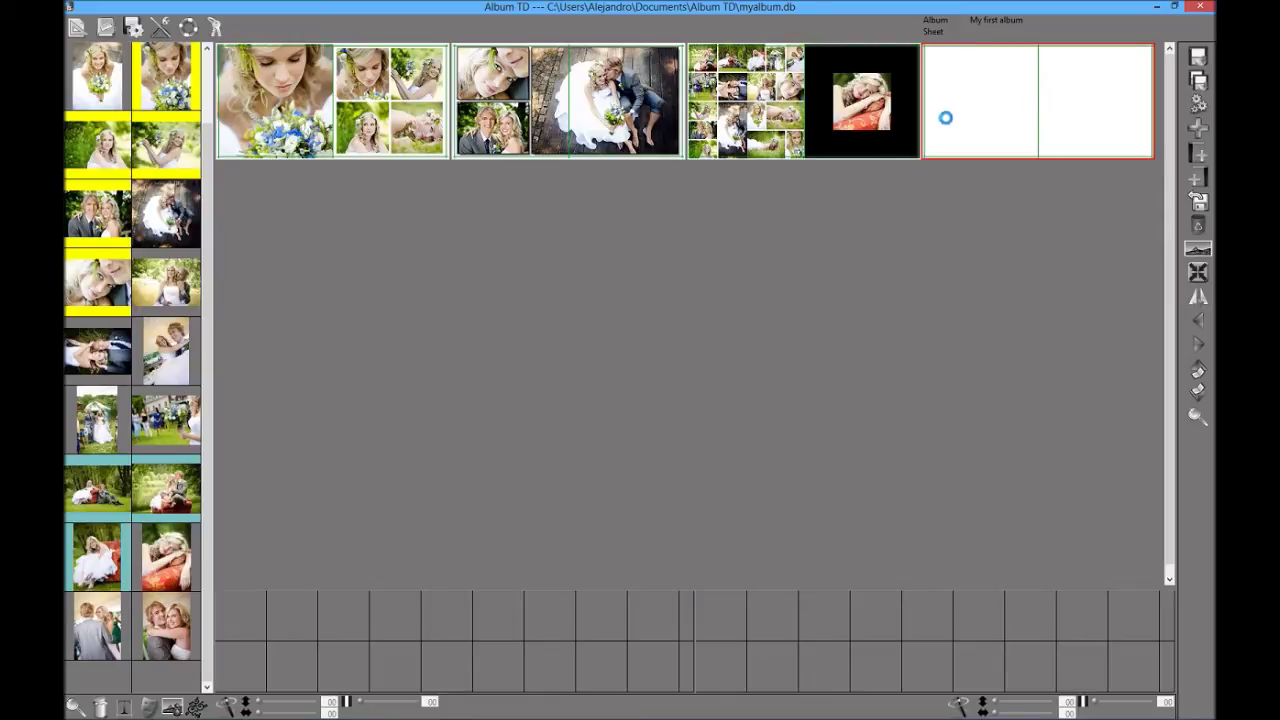
pyautogui.click(172, 565)
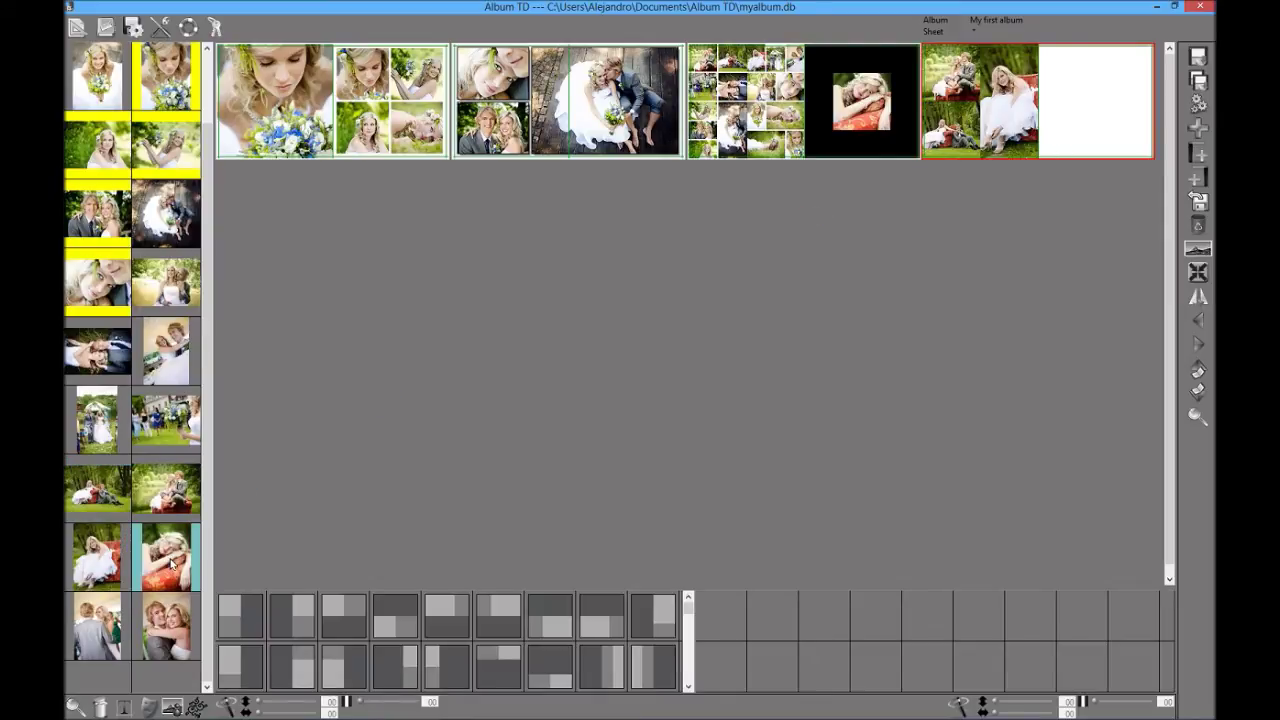
pyautogui.moveTo(168, 566); pyautogui.dragTo(1111, 126)
# - Open the fourth sheet alone, shrink the resting bride's picture and move it toward the right page's lower outer corner
pyautogui.click(77, 27)
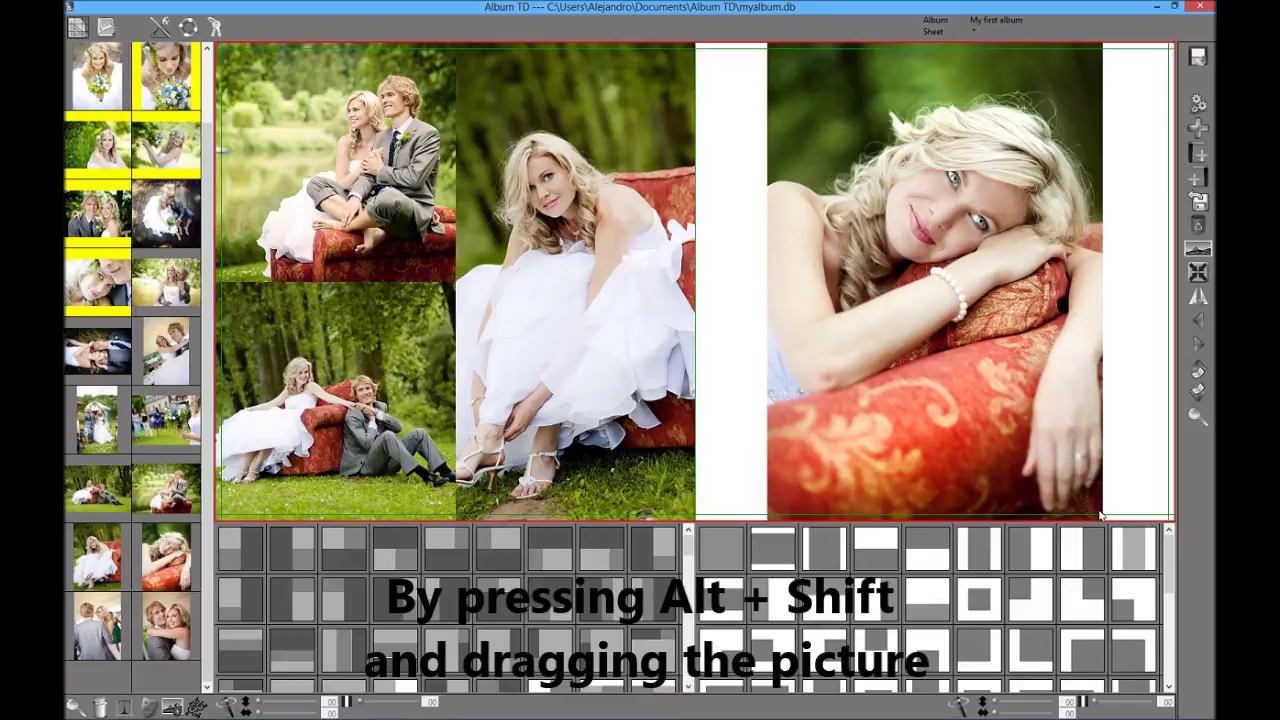
pyautogui.moveTo(1100, 516); pyautogui.dragTo(1068, 396)
pyautogui.moveTo(978, 252); pyautogui.dragTo(1040, 337)
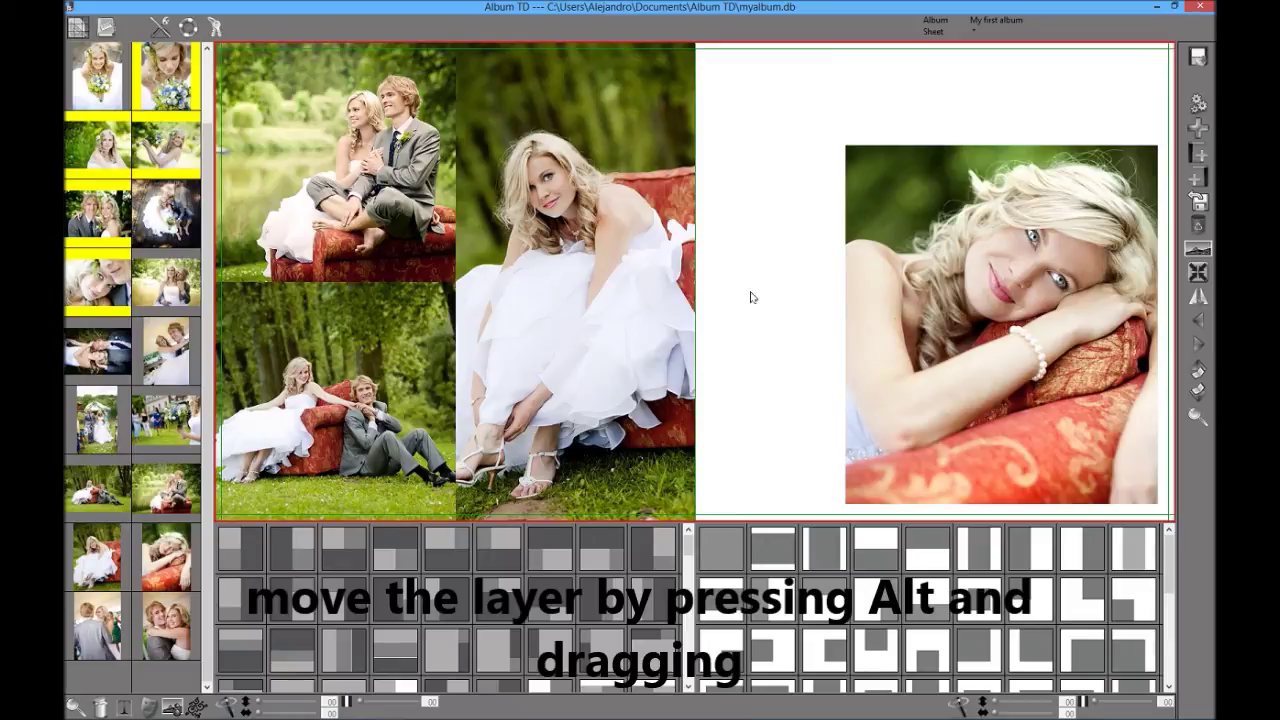
# - Add the black text "Moments" in Segoe Script, enlarge it and place it just above the resting bride's picture, aligned to its right edge
pyautogui.click(124, 708)
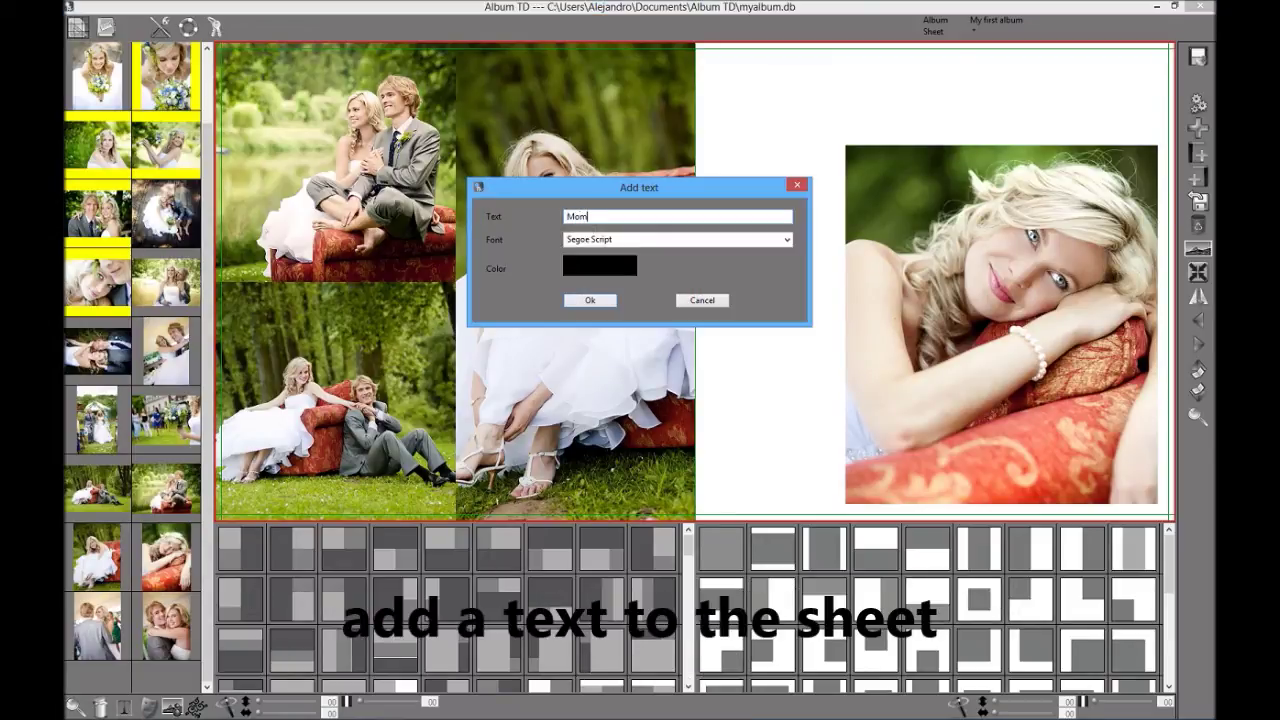
pyautogui.press('Return')
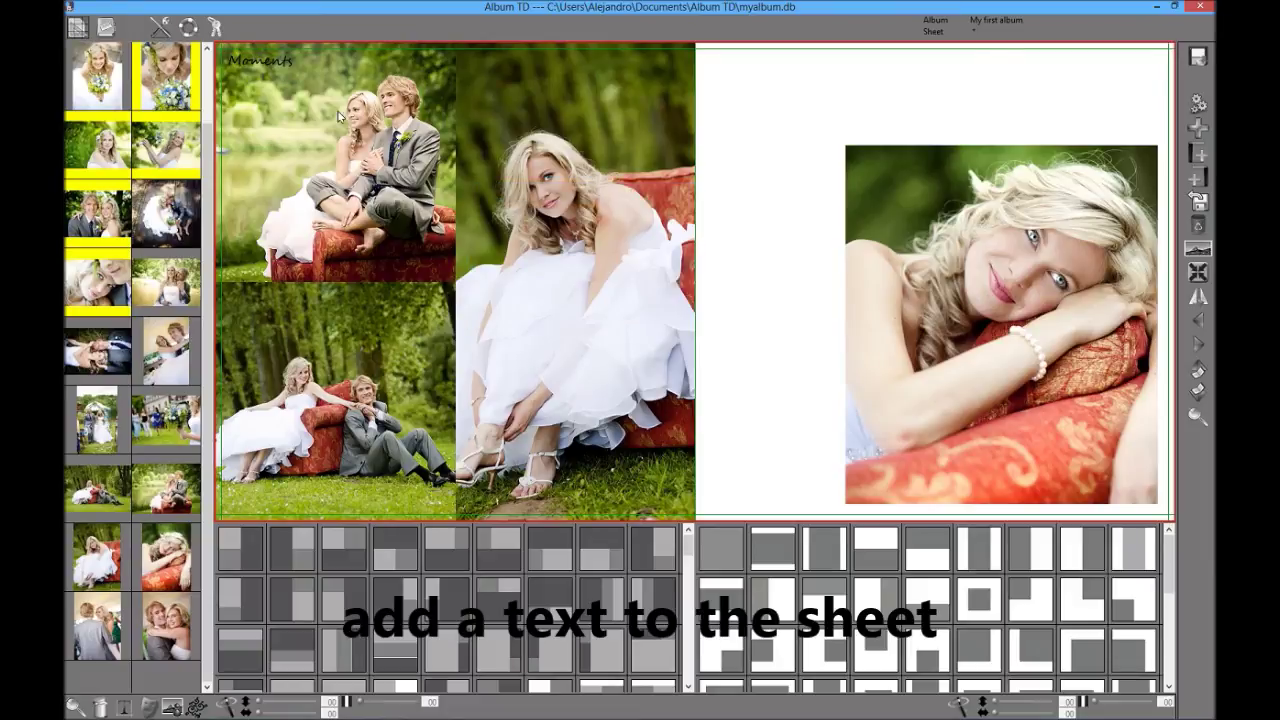
pyautogui.moveTo(258, 63); pyautogui.dragTo(813, 82)
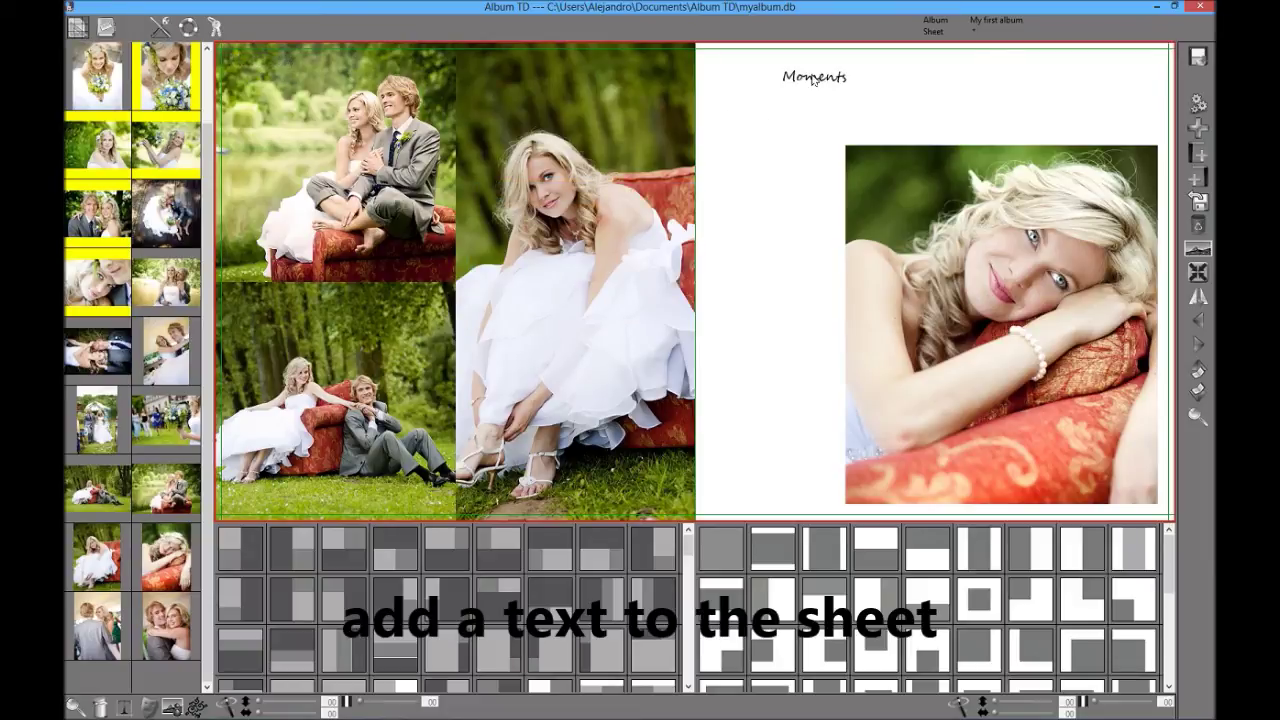
pyautogui.scroll(5, 818, 82)
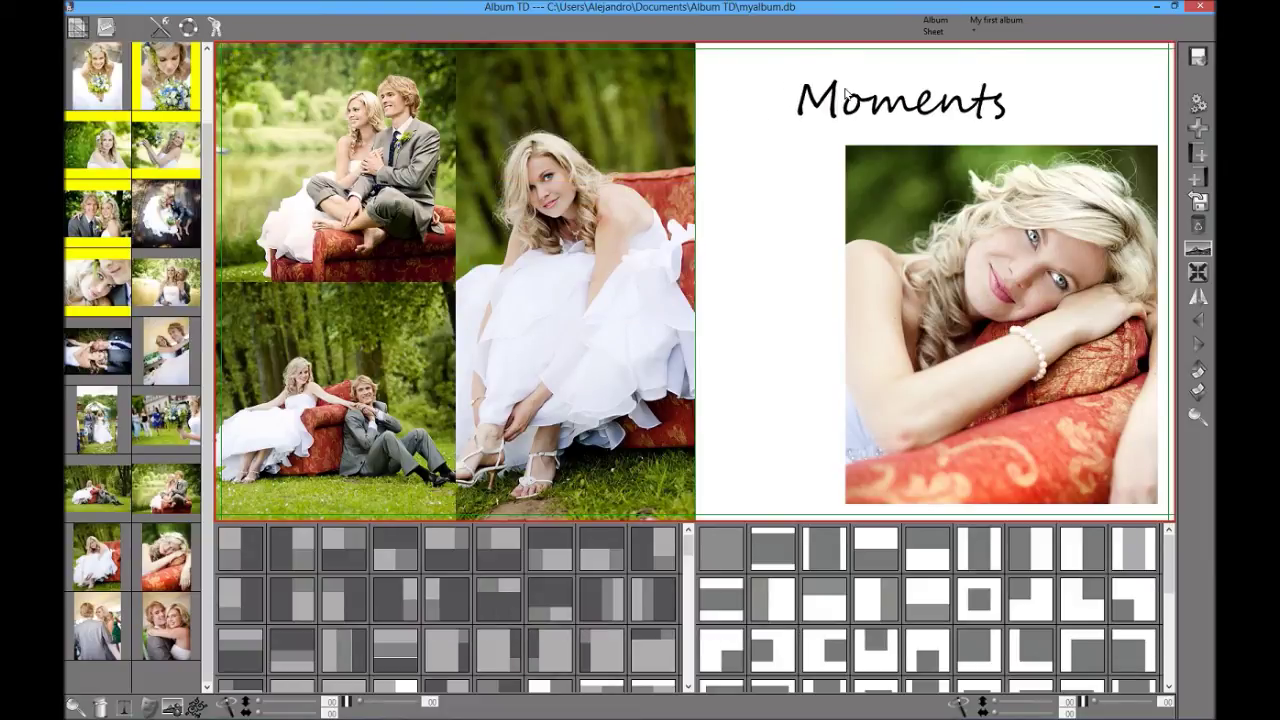
pyautogui.moveTo(936, 115); pyautogui.dragTo(1070, 125)
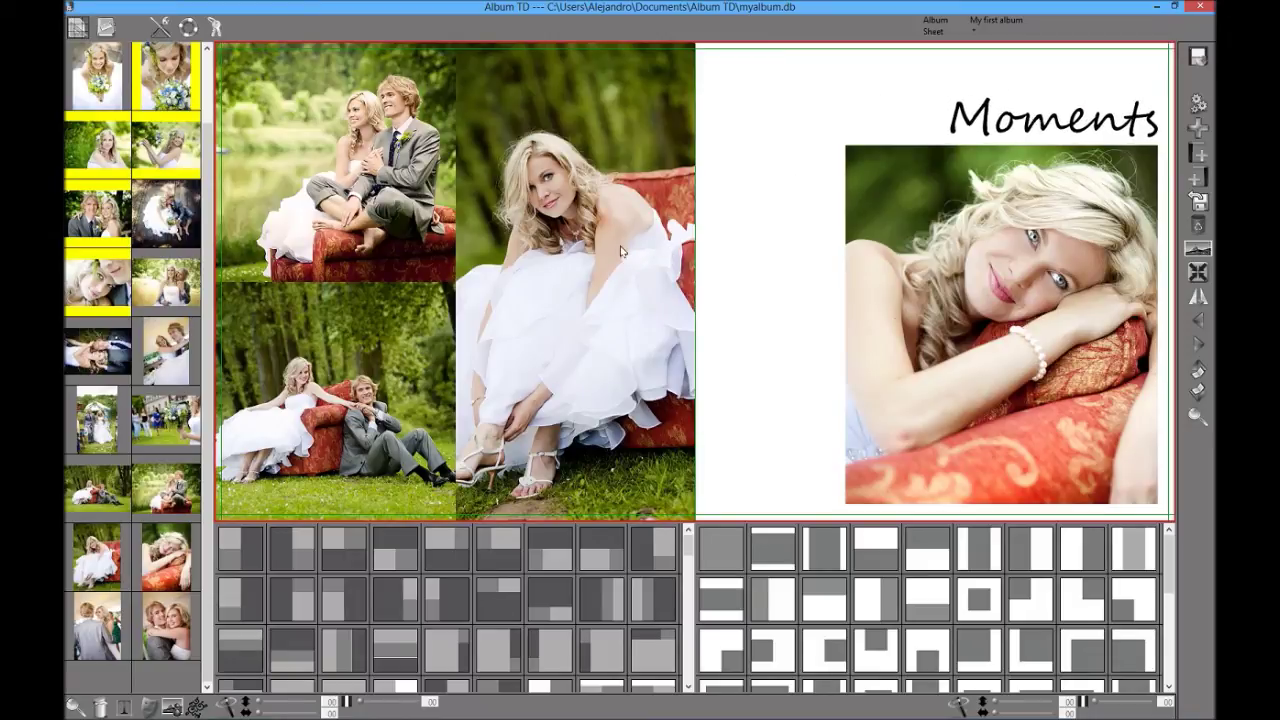
# - Add the leafy branch clipart large in the right page's lower inner corner, reaching the bottom of the bride's picture
pyautogui.click(196, 707)
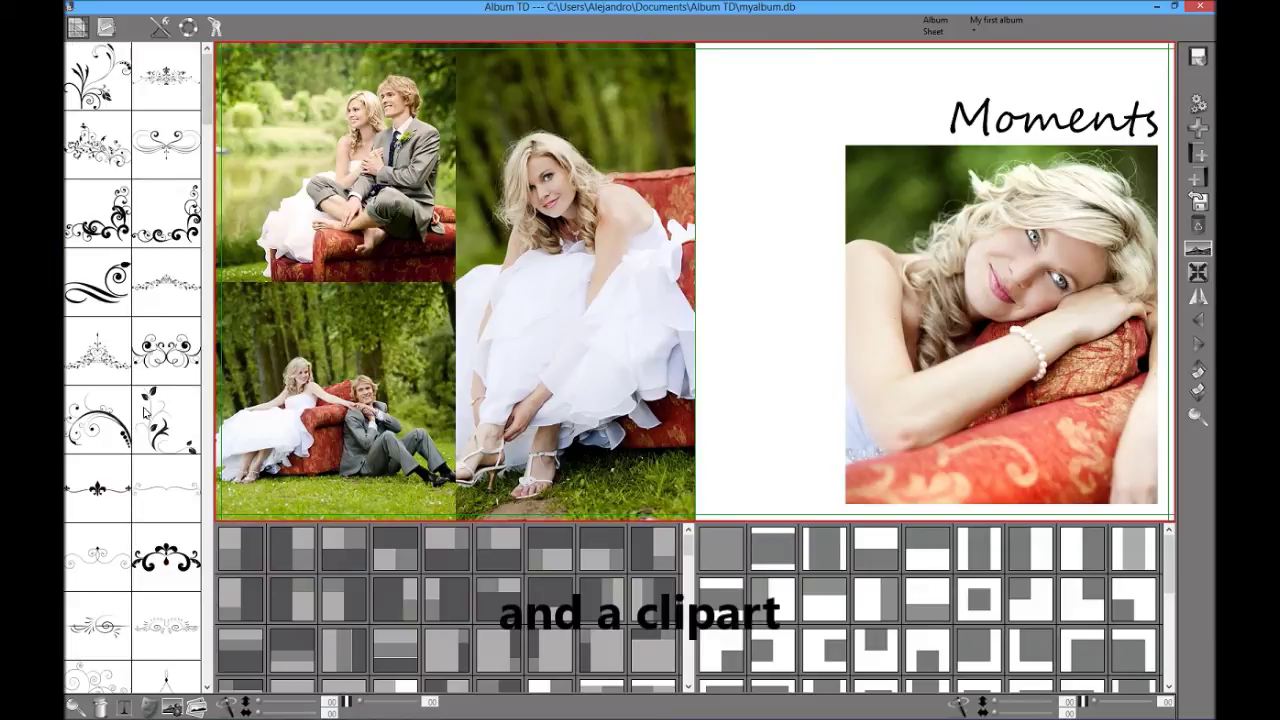
pyautogui.moveTo(160, 420); pyautogui.dragTo(798, 410)
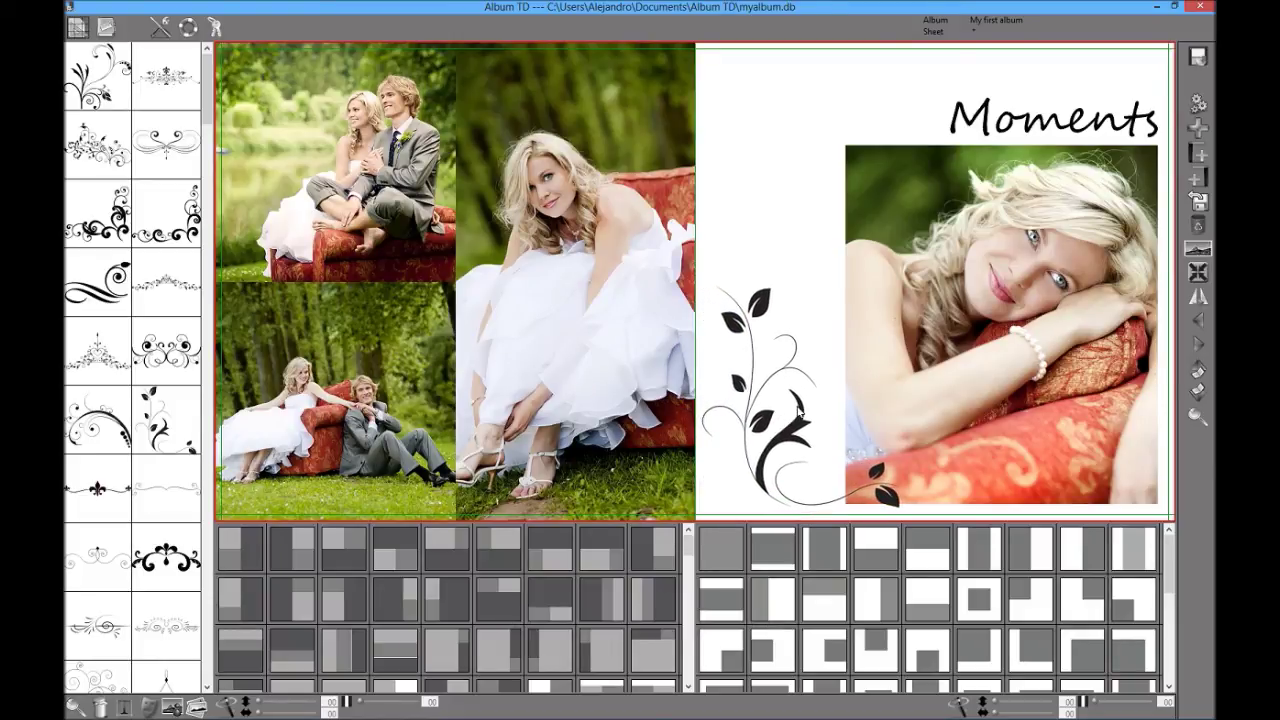
# - Move the "Moments" text up to the page's top corner, and shift the bride's picture up and reframe her face inside it
pyautogui.moveTo(1064, 120); pyautogui.dragTo(1066, 72)
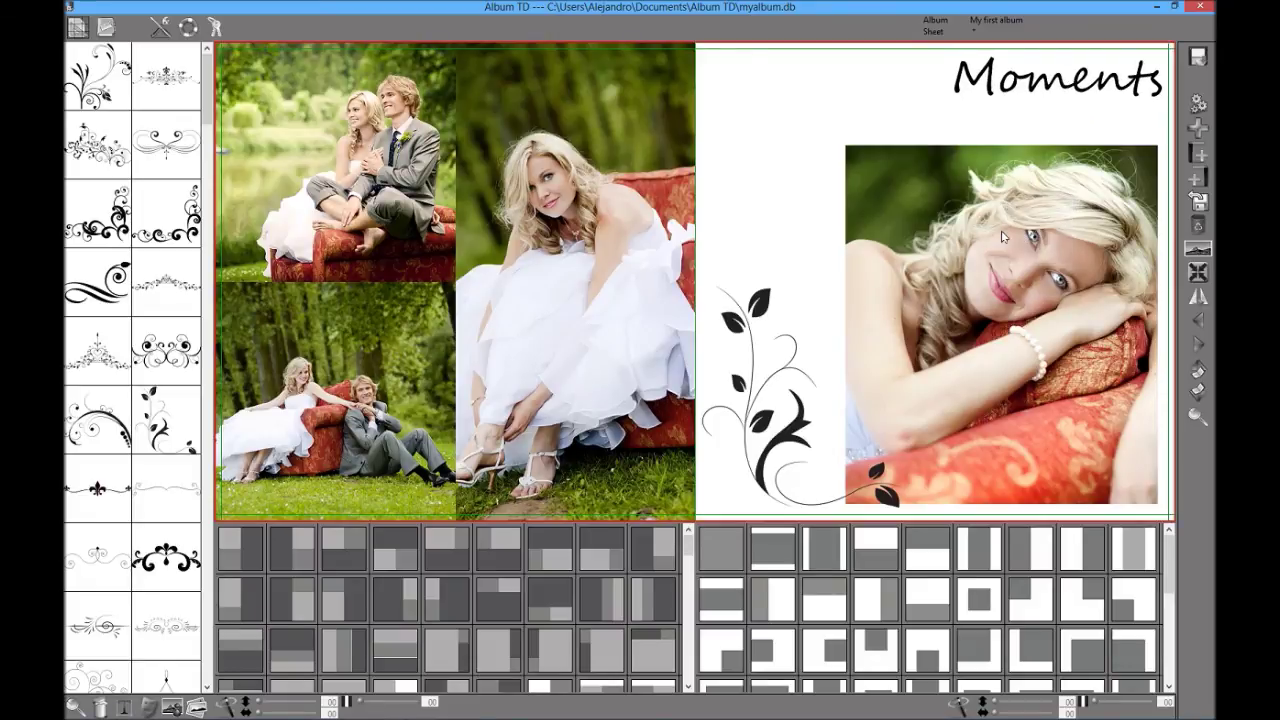
pyautogui.moveTo(1002, 308)
pyautogui.mouseDown()
pyautogui.moveTo(979, 269)
pyautogui.moveTo(1001, 320)
pyautogui.mouseUp()
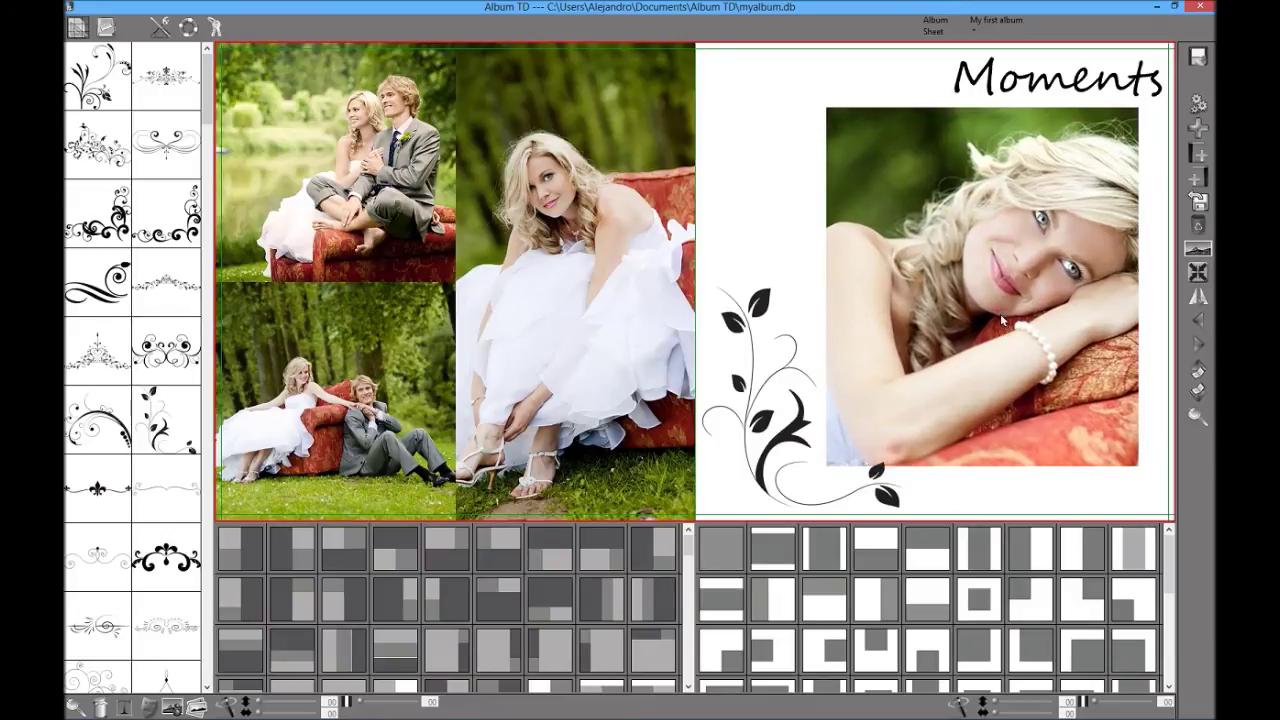
pyautogui.moveTo(1022, 270); pyautogui.dragTo(978, 278)
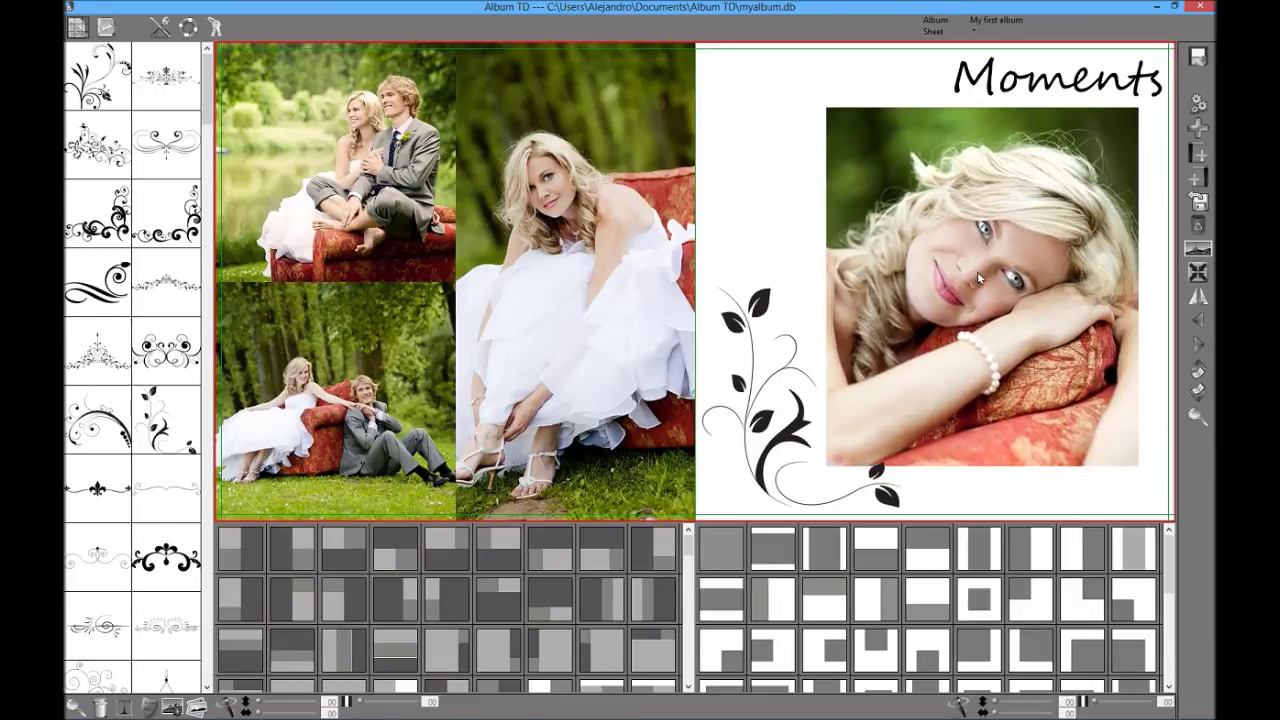
# - Apply a rough, brushed-edge mask from further down the mask collection to the resting bride's picture
pyautogui.click(152, 707)
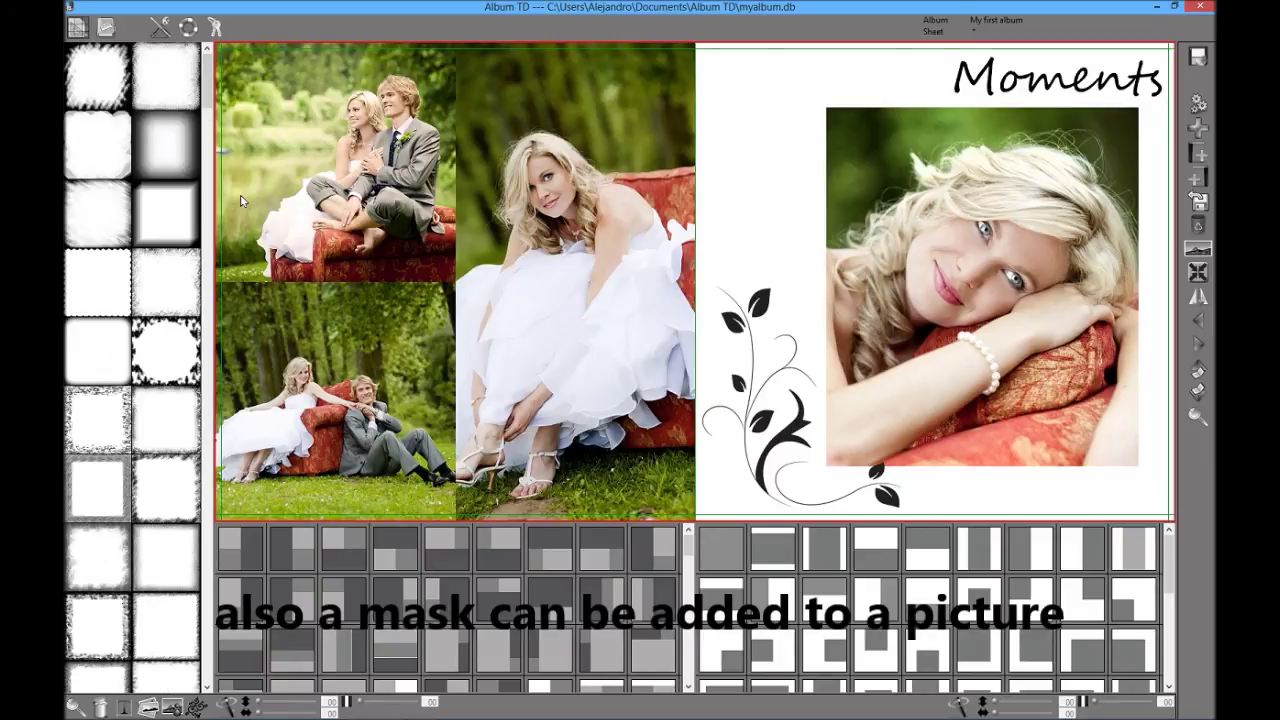
pyautogui.moveTo(206, 96); pyautogui.dragTo(206, 357)
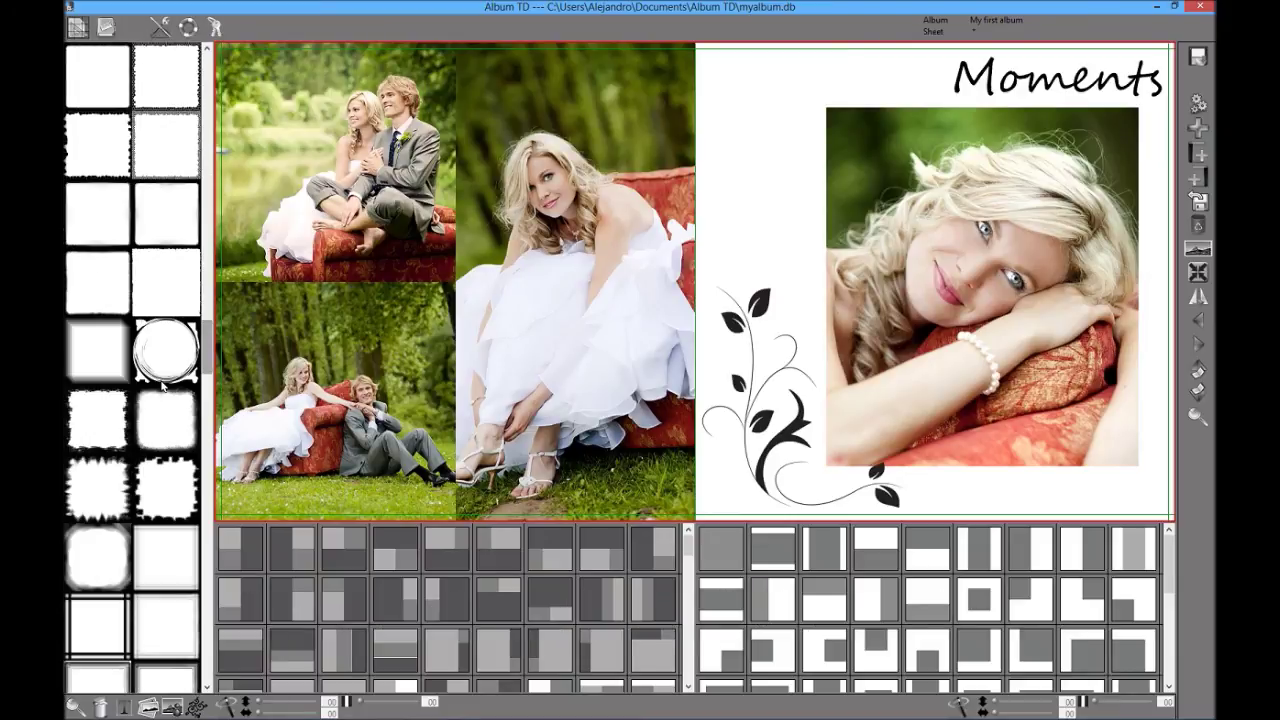
pyautogui.moveTo(98, 422); pyautogui.dragTo(926, 340)
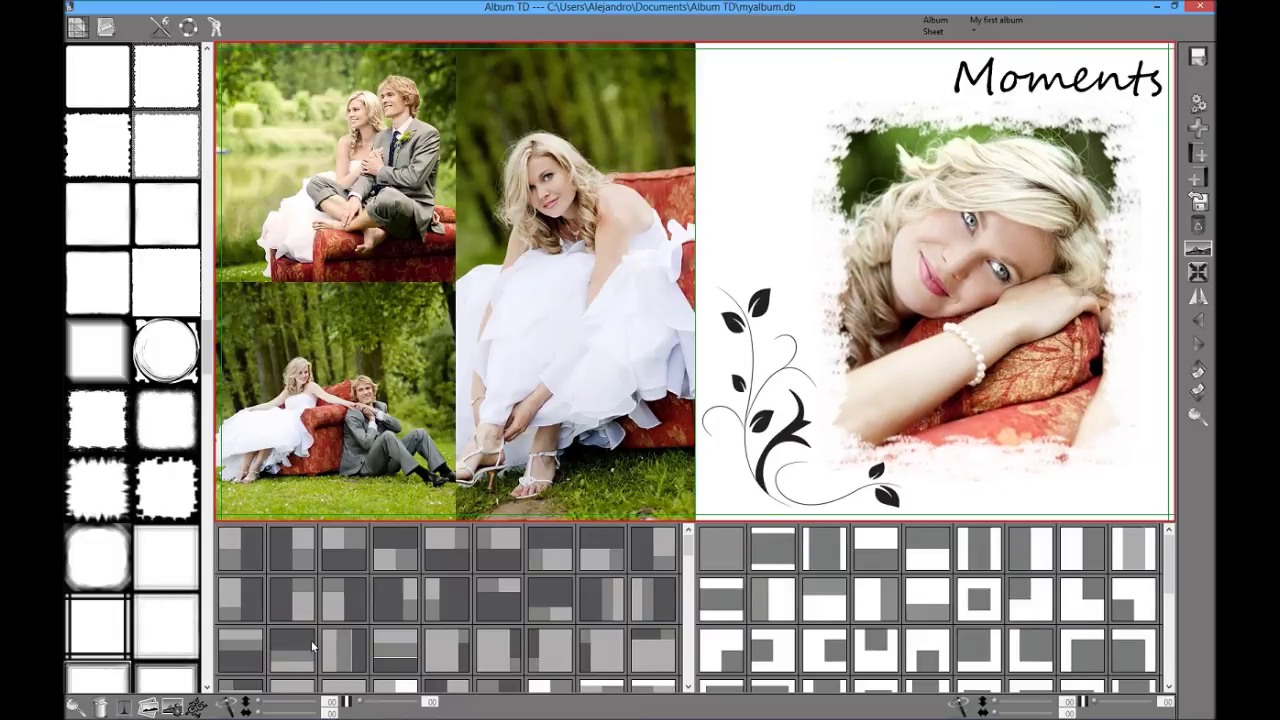
# - Add a small margin above and below the left page's pictures and thin gaps between them
pyautogui.click(265, 705)
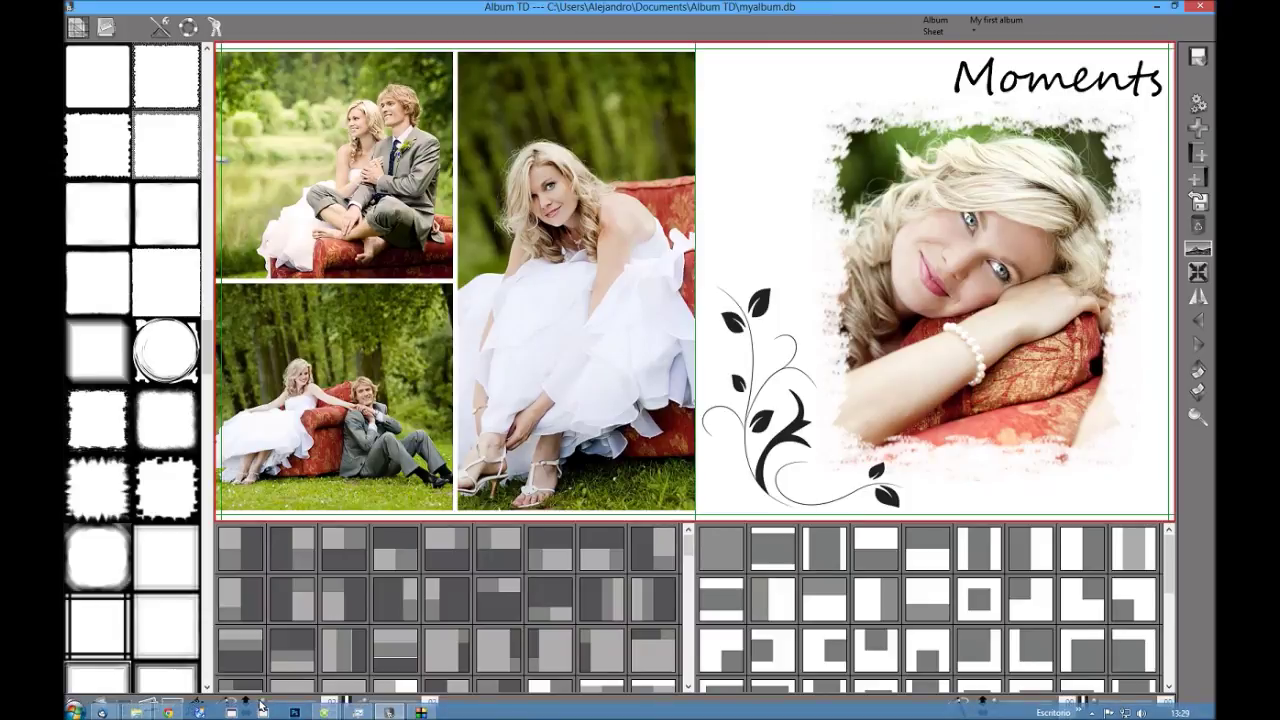
# - Set the left page's side margins to 3 and upper and lower margins to 20, and reframe the couple and bride inside its three pictures
pyautogui.click(264, 711)
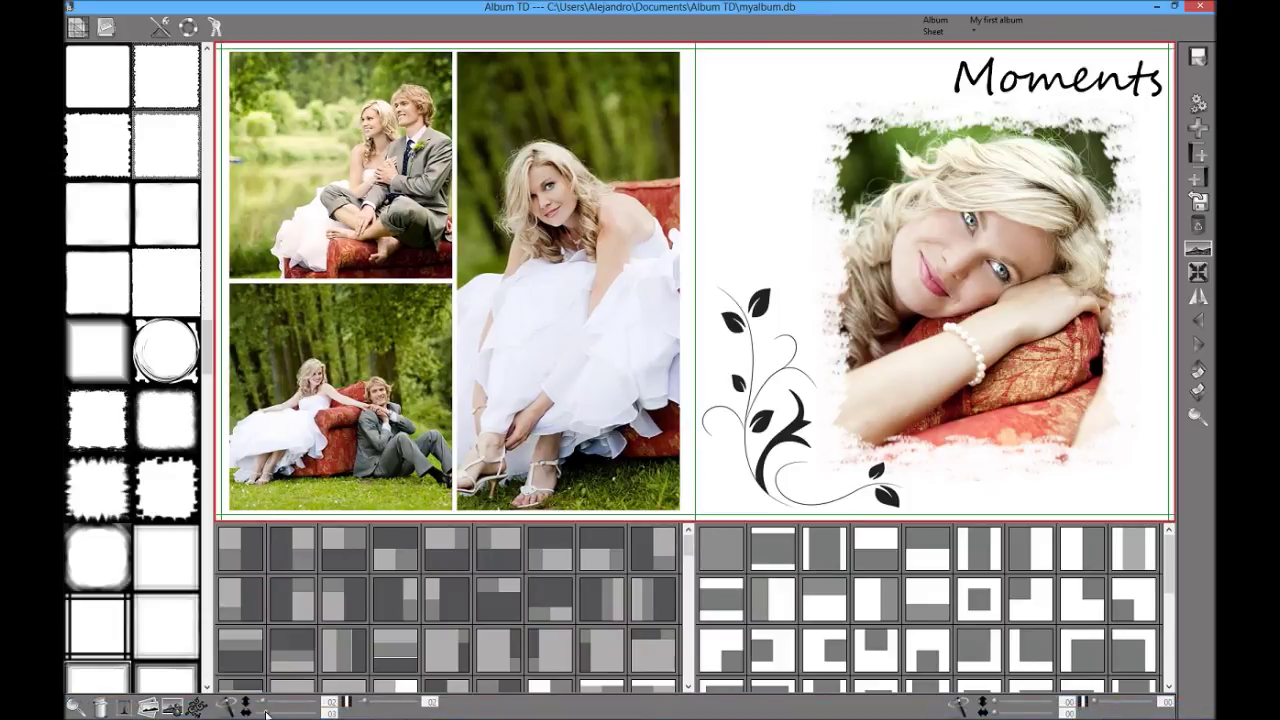
pyautogui.click(323, 705)
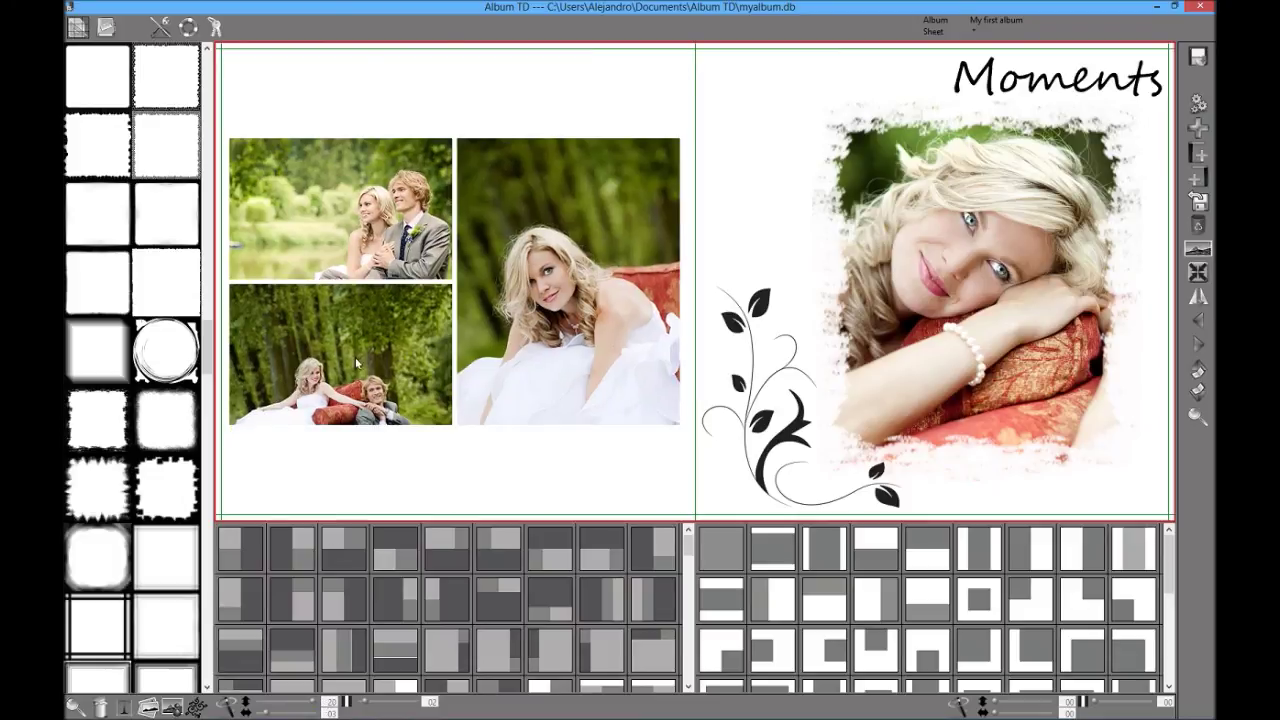
pyautogui.scroll(3, 362, 374)
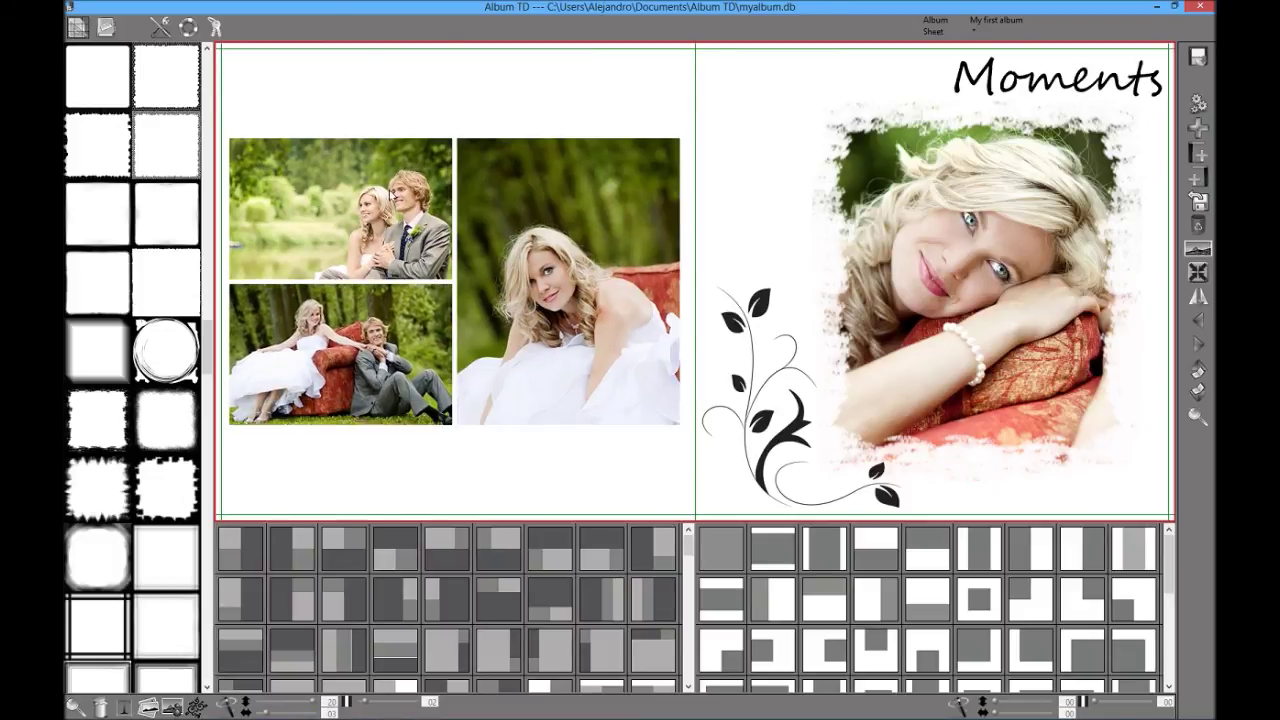
pyautogui.scroll(3, 389, 175)
pyautogui.moveTo(547, 288); pyautogui.dragTo(546, 217)
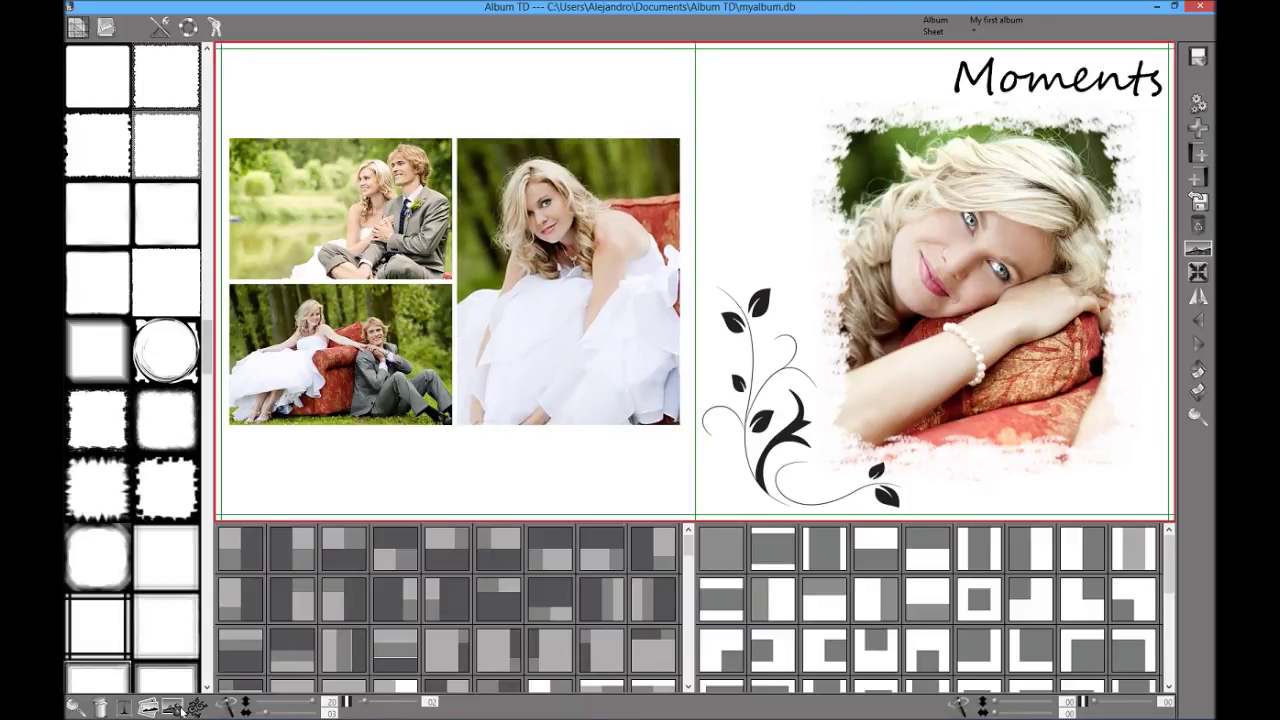
# - Change the left page's background color to black
pyautogui.click(175, 706)
pyautogui.click(110, 665)
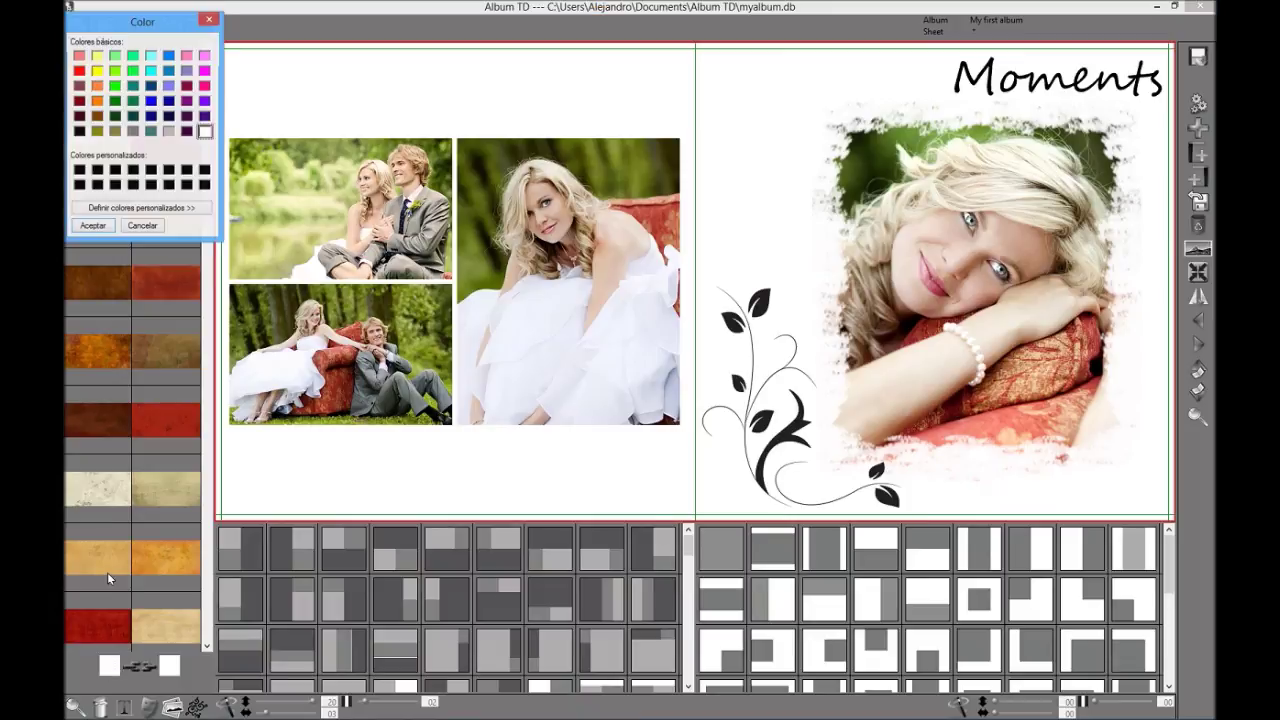
pyautogui.click(79, 131)
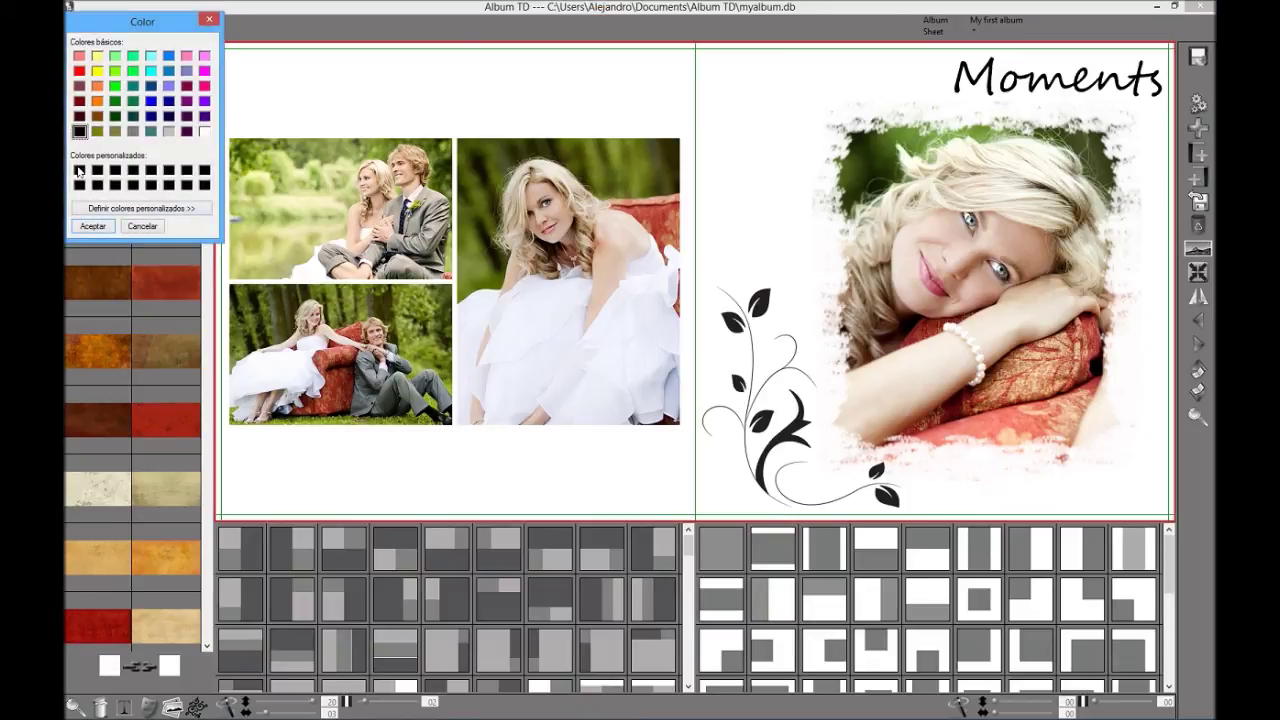
pyautogui.click(94, 227)
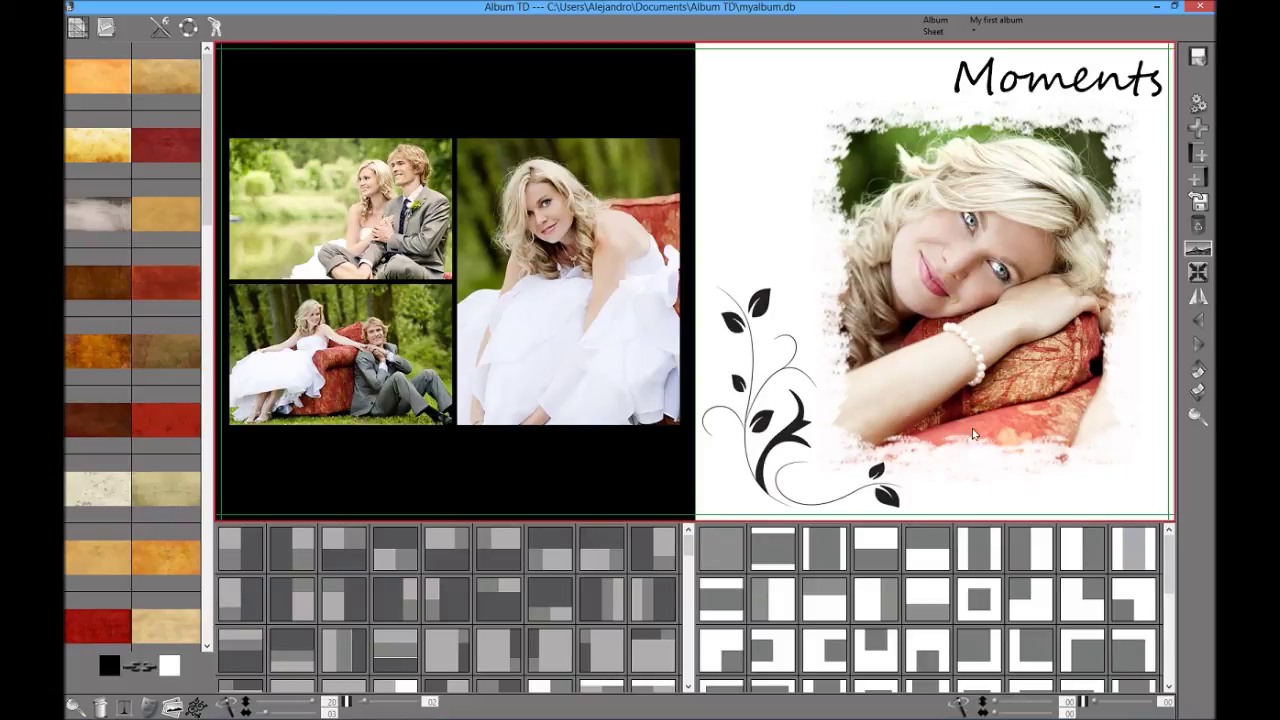
# - Return to the overview of all album sheets and save the selected "Moments" sheet
pyautogui.click(76, 27)
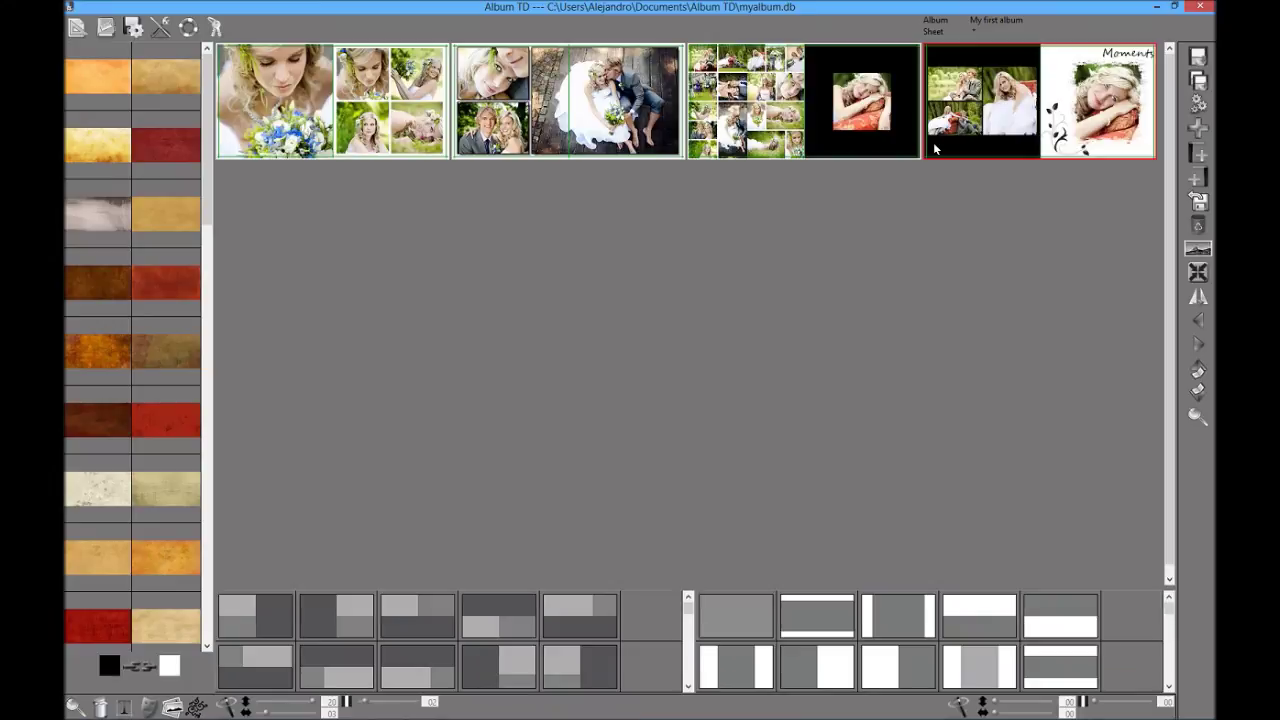
pyautogui.click(1198, 58)
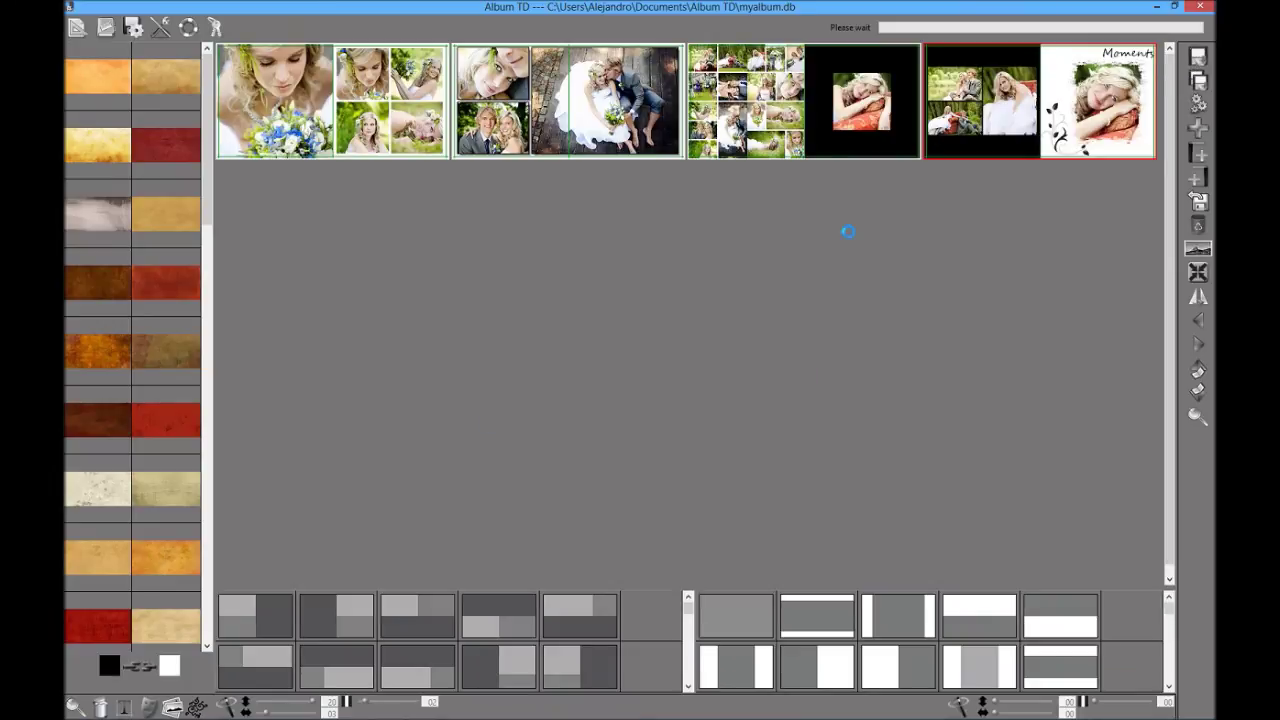